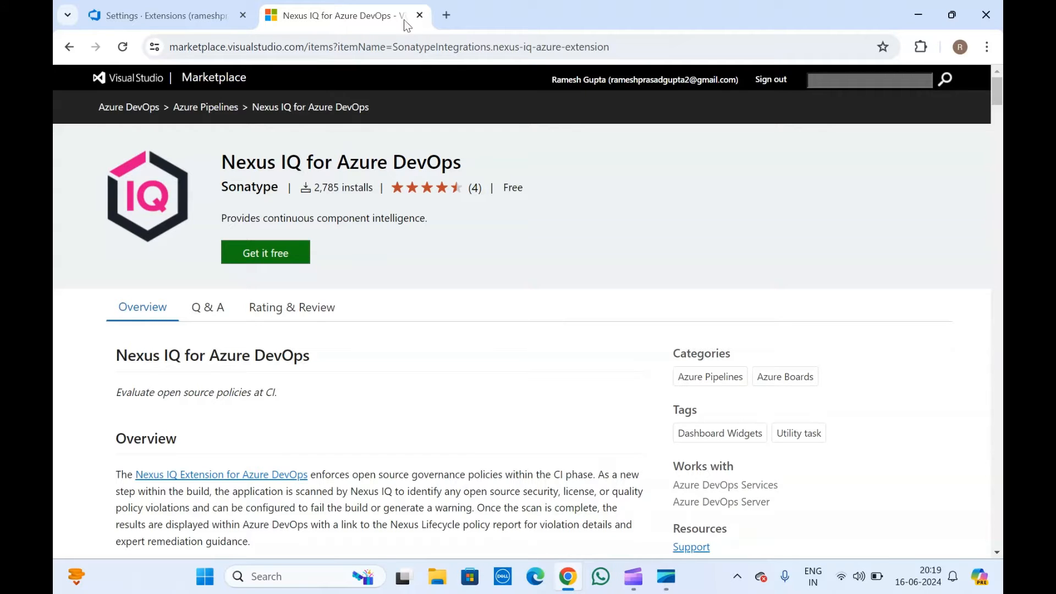
Open a new browser tab beside the Nexus IQ for Azure DevOps Marketplace page.
{"action": "left_click", "coordinate": [446, 17]}
Search the web for 'nexus iq', skim the results, then close the results tab.
{"action": "type", "text": "ne"}
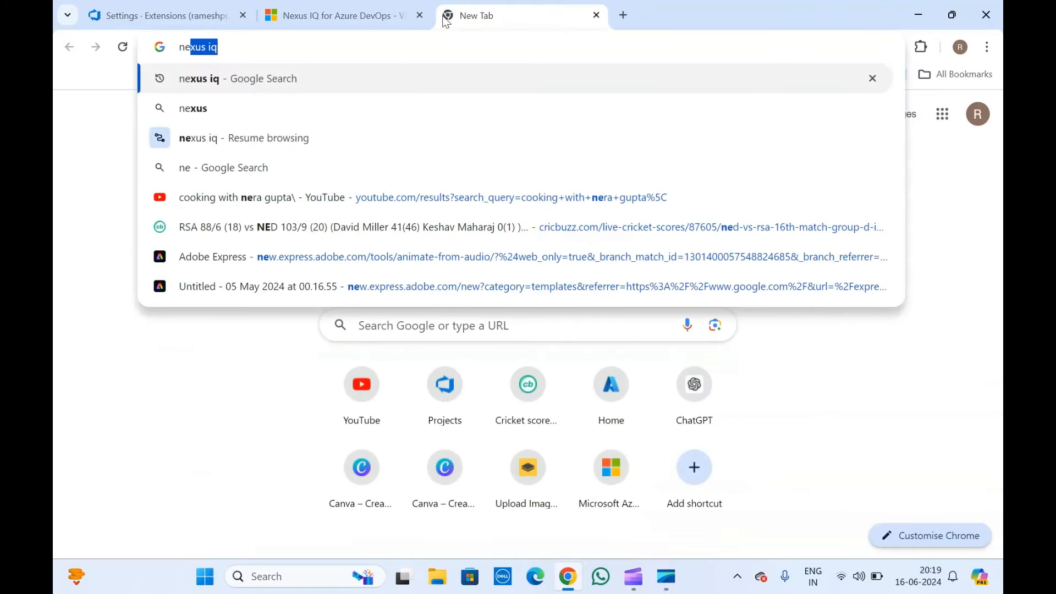
{"action": "type", "text": "xus iq"}
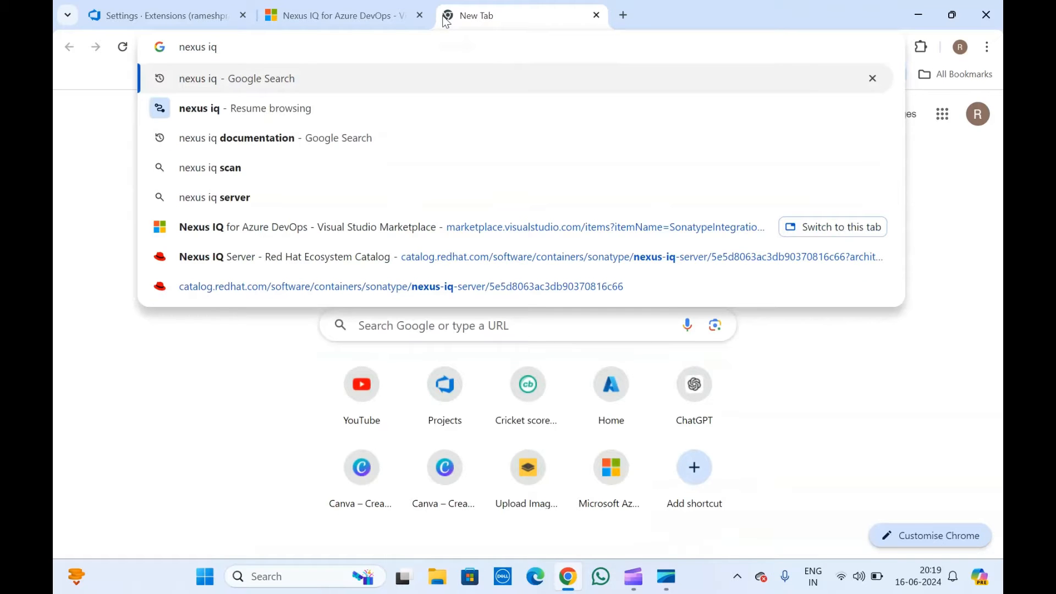
{"action": "key", "text": "Return"}
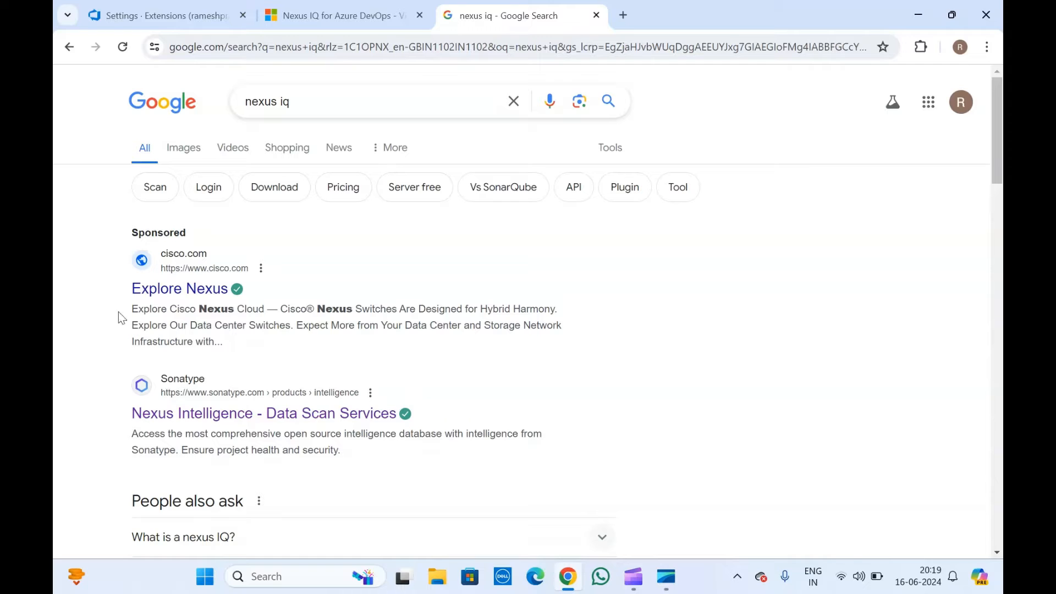
{"action": "scroll", "coordinate": [84, 353], "scroll_direction": "down", "scroll_amount": 4}
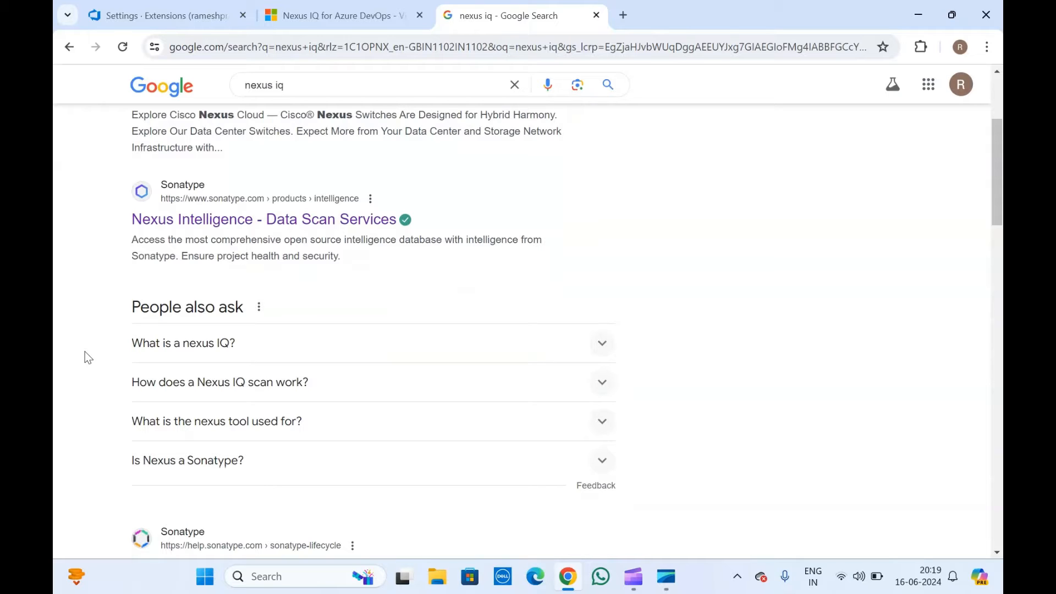
{"action": "scroll", "coordinate": [86, 357], "scroll_direction": "down", "scroll_amount": 5}
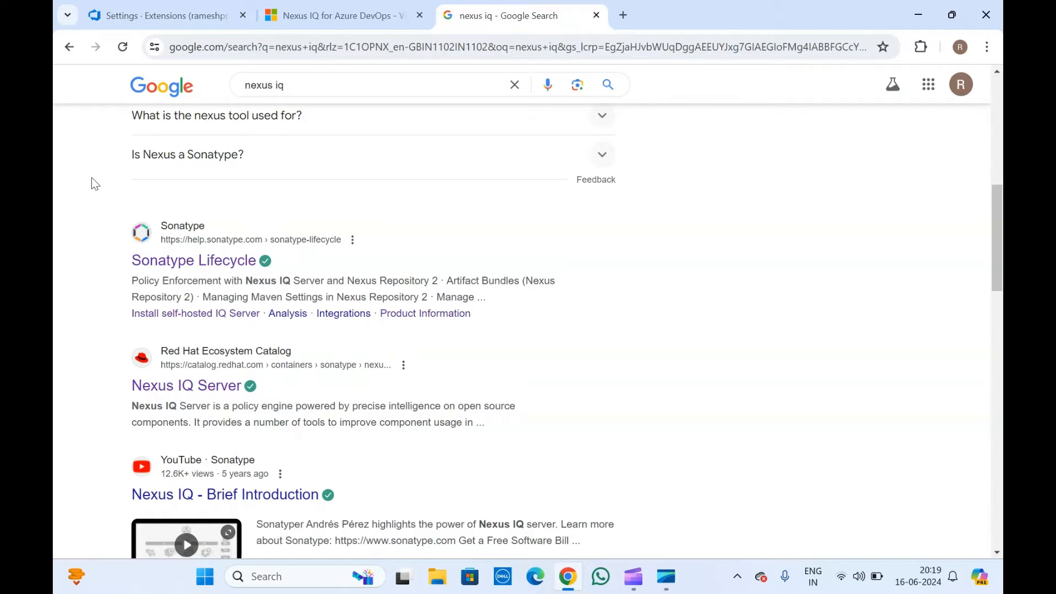
{"action": "scroll", "coordinate": [91, 178], "scroll_direction": "up", "scroll_amount": 5}
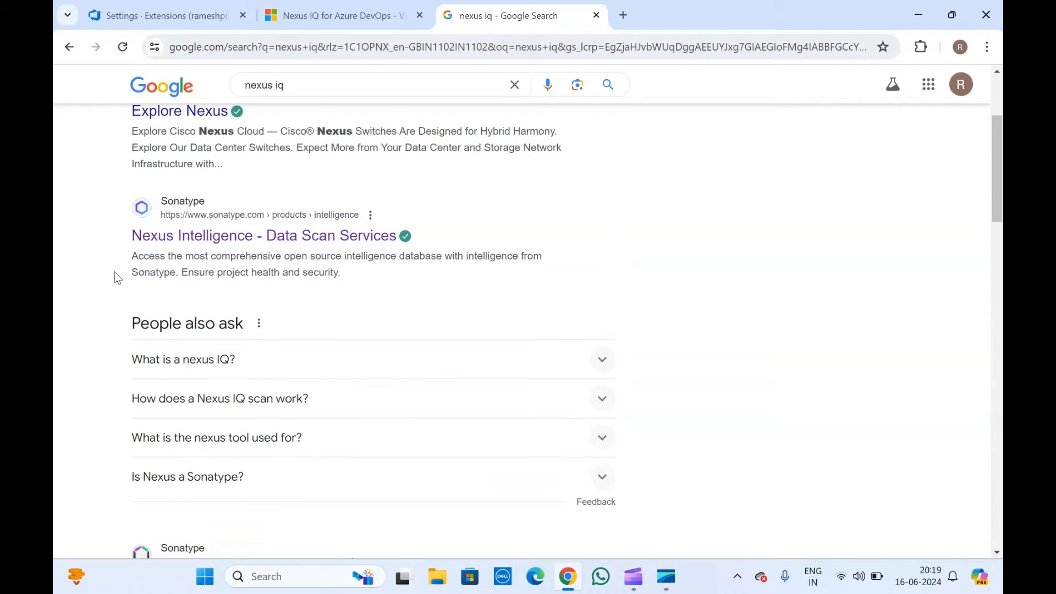
{"action": "scroll", "coordinate": [115, 271], "scroll_direction": "up", "scroll_amount": 3}
{"action": "scroll", "coordinate": [115, 272], "scroll_direction": "down", "scroll_amount": 3}
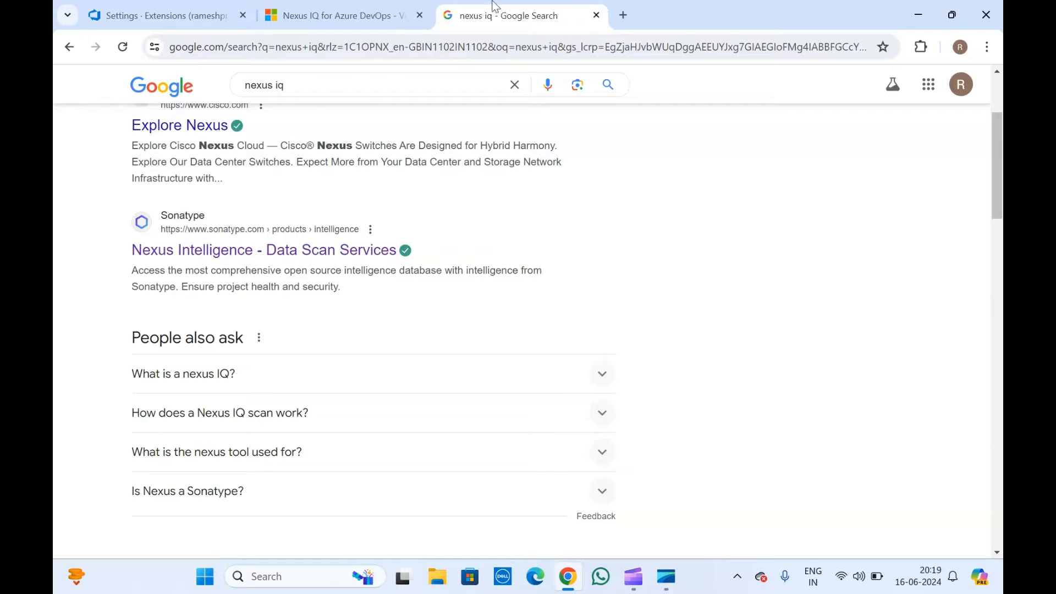
{"action": "scroll", "coordinate": [347, 204], "scroll_direction": "up", "scroll_amount": 3}
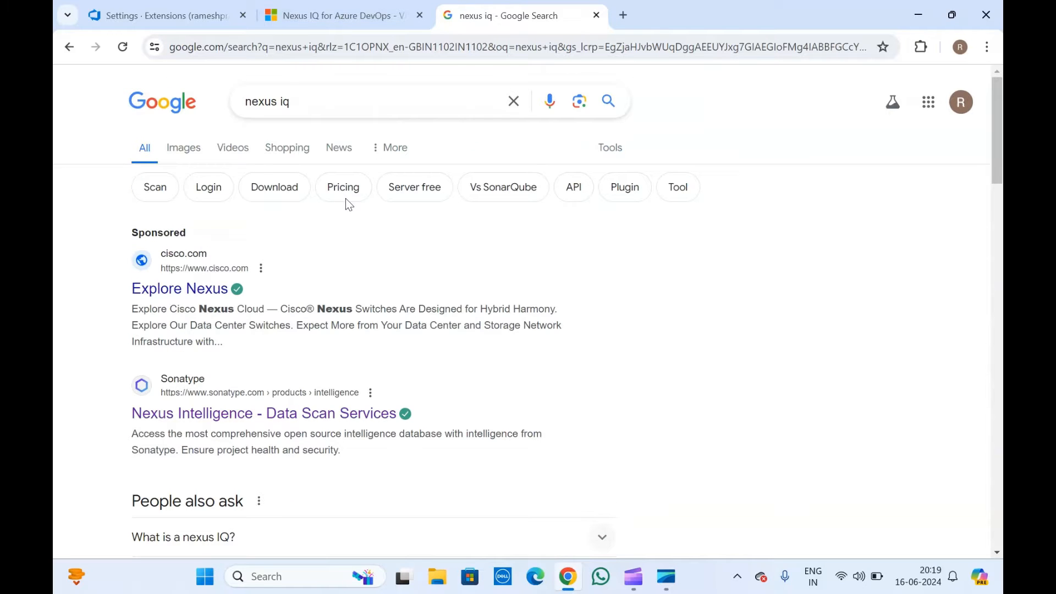
{"action": "left_click", "coordinate": [596, 13]}
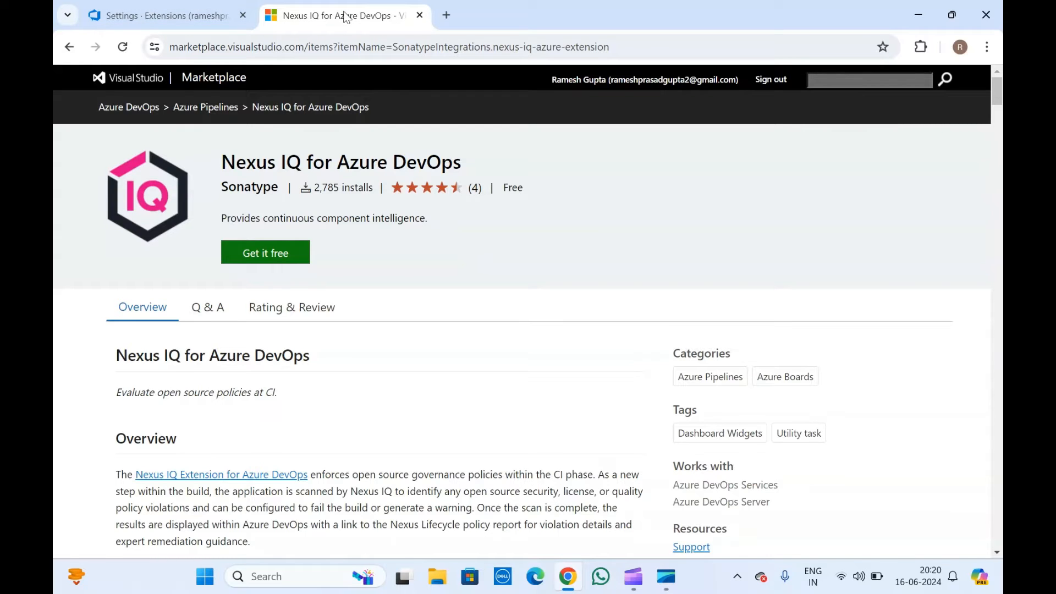
Open Organization settings from the Azure DevOps organization's home page.
{"action": "left_click", "coordinate": [193, 7]}
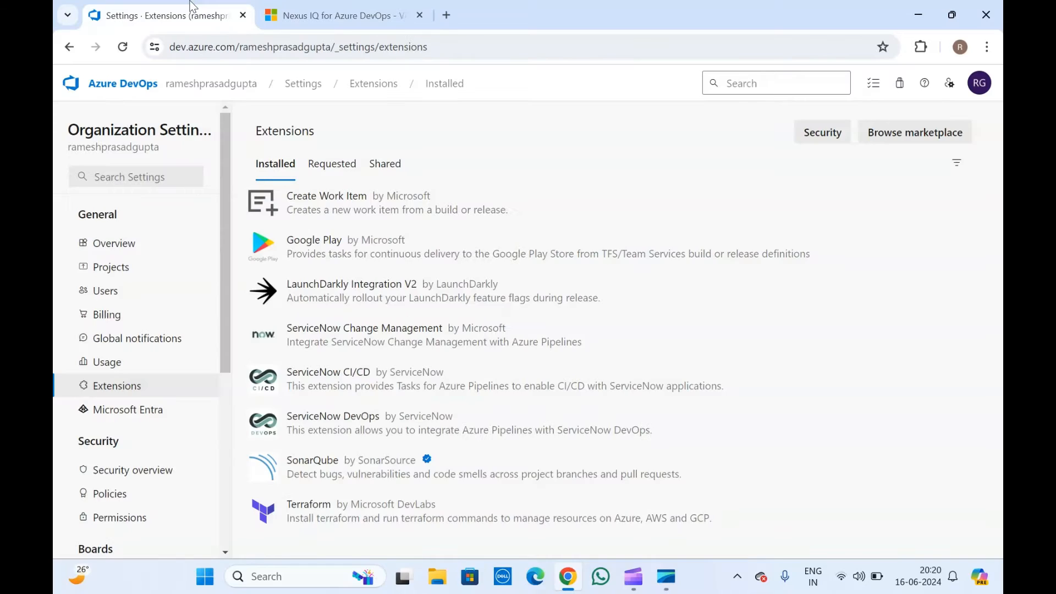
{"action": "left_click", "coordinate": [235, 84]}
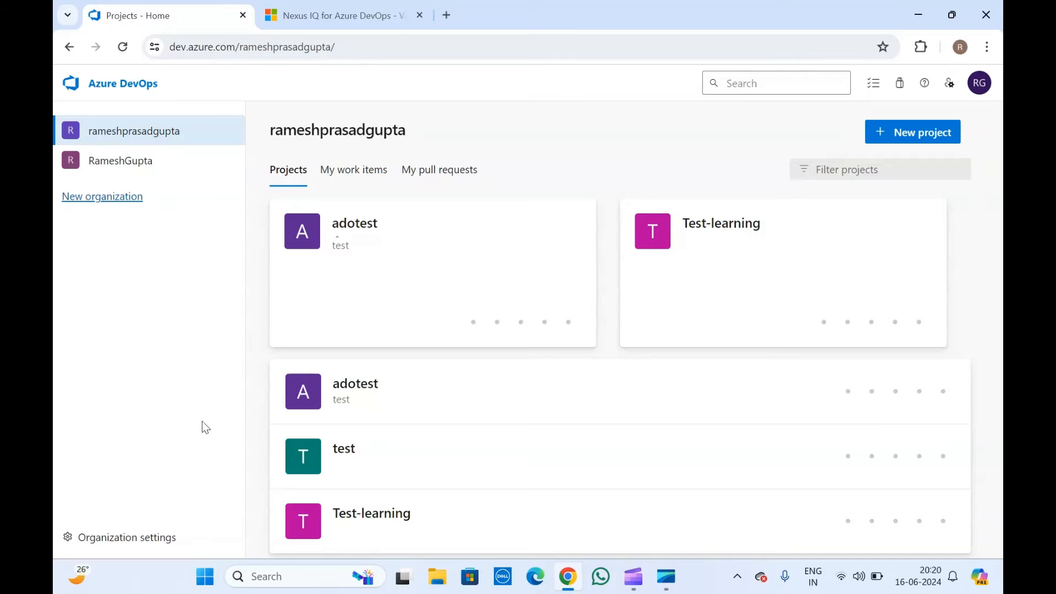
{"action": "left_click", "coordinate": [120, 541]}
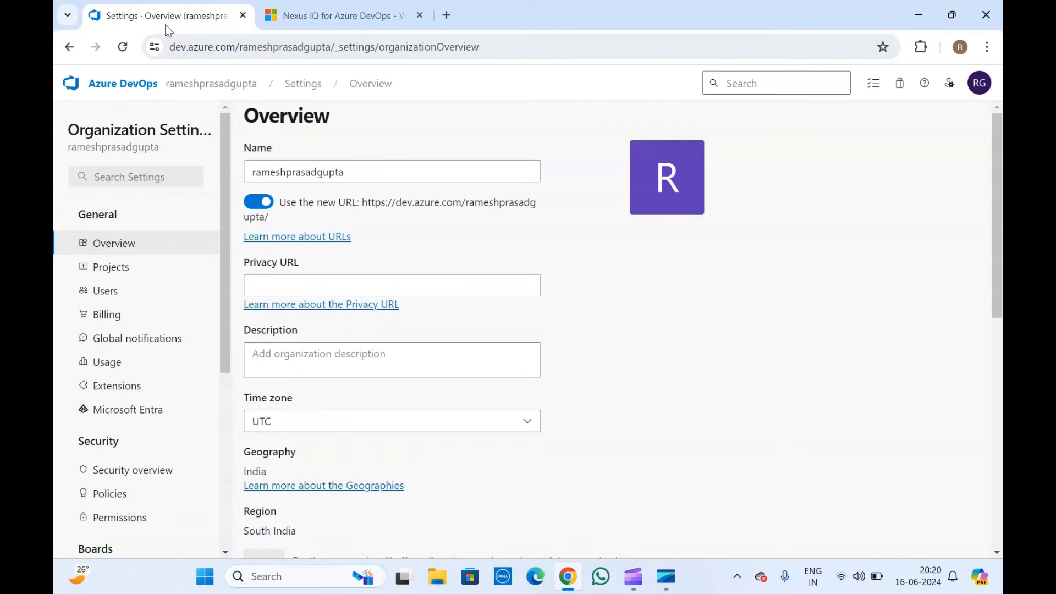
Recheck the Nexus IQ extension title, then open Extensions and Browse marketplace.
{"action": "left_click", "coordinate": [345, 7]}
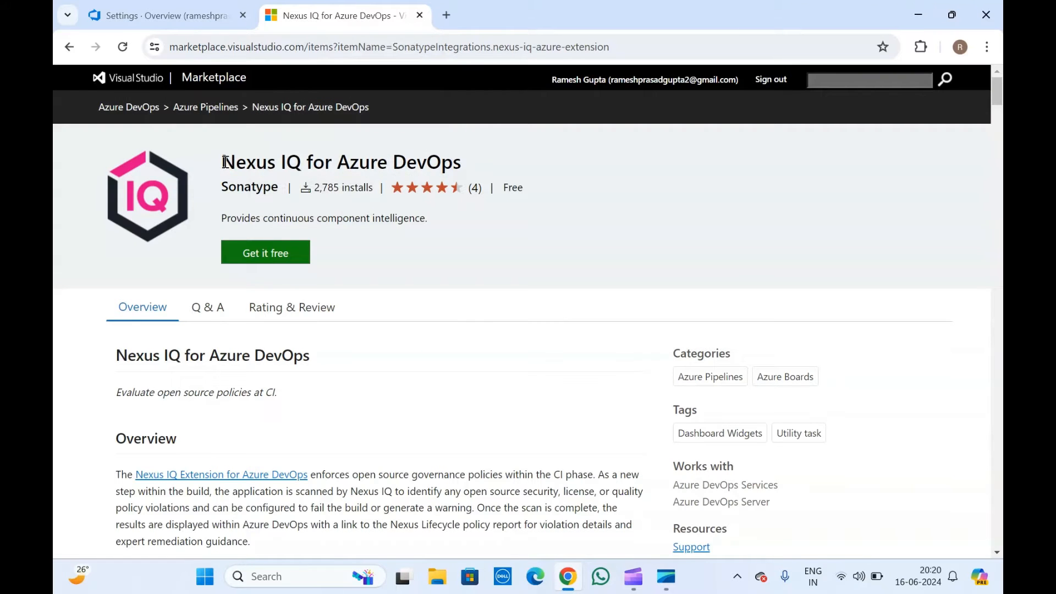
{"action": "left_click_drag", "start_coordinate": [225, 162], "coordinate": [457, 165]}
{"action": "left_click", "coordinate": [457, 165]}
{"action": "left_click", "coordinate": [170, 3]}
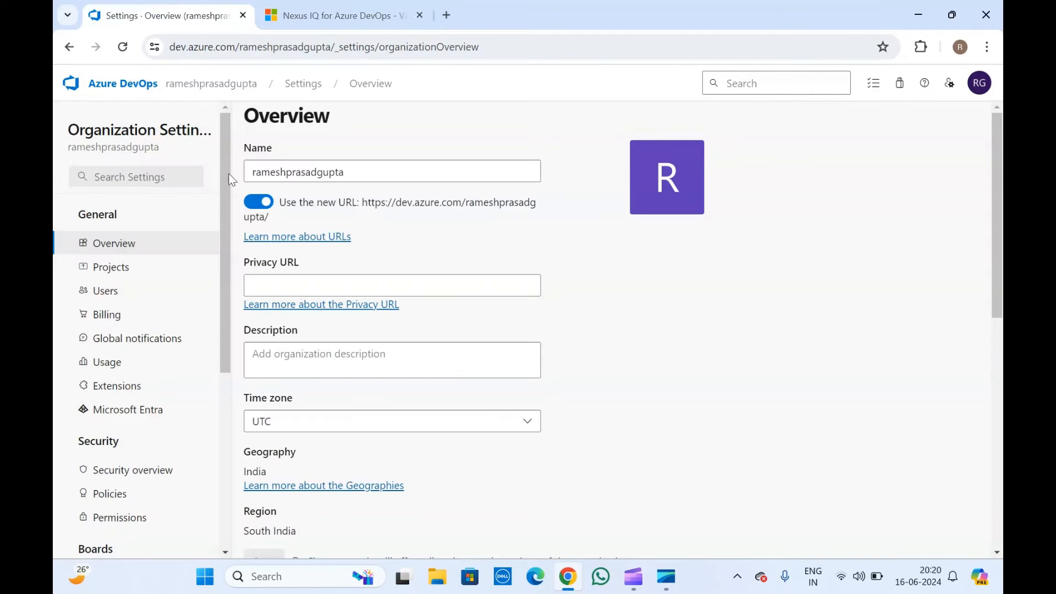
{"action": "left_click", "coordinate": [122, 389]}
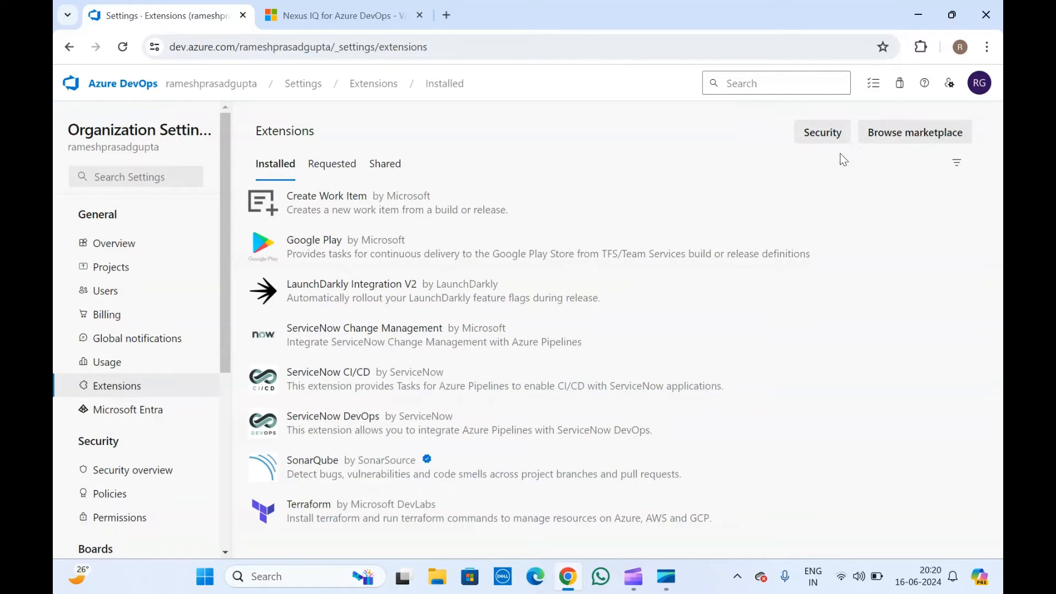
{"action": "left_click", "coordinate": [905, 132]}
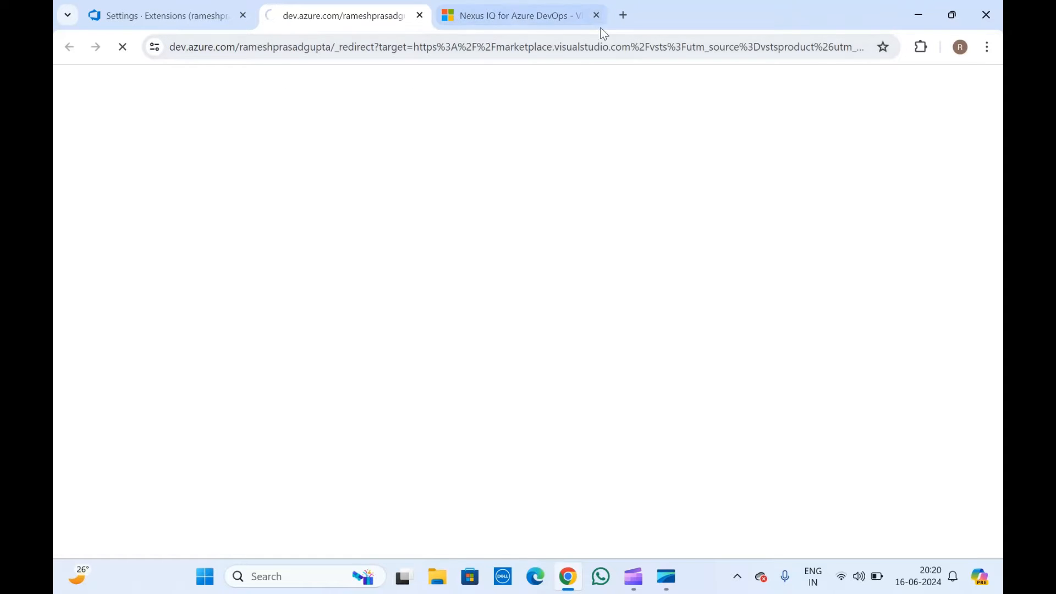
Close the old tab and search the Marketplace for 'nexus iq'.
{"action": "left_click", "coordinate": [597, 15]}
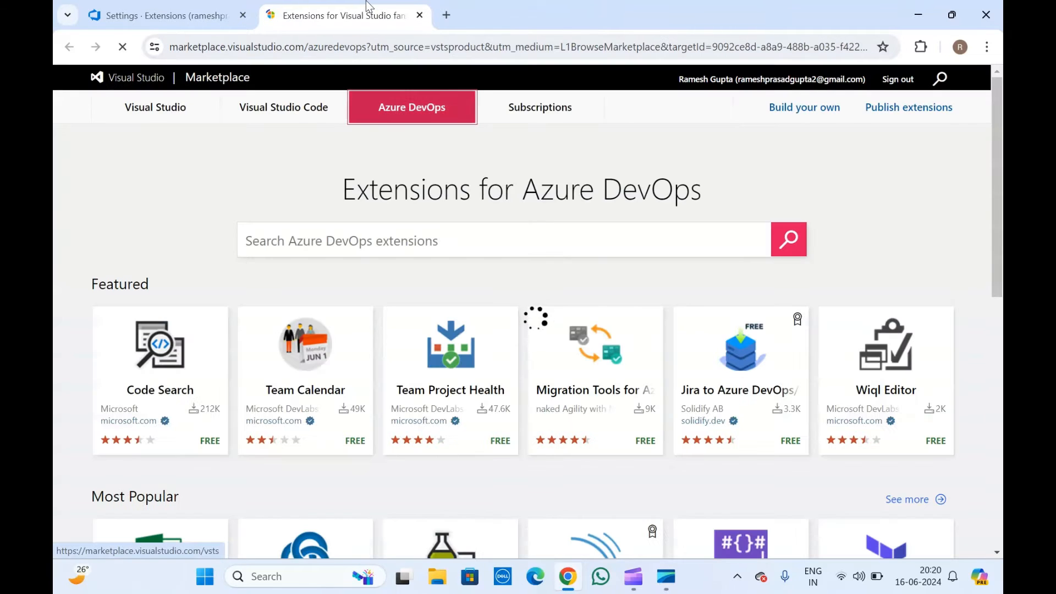
{"action": "left_click", "coordinate": [311, 246]}
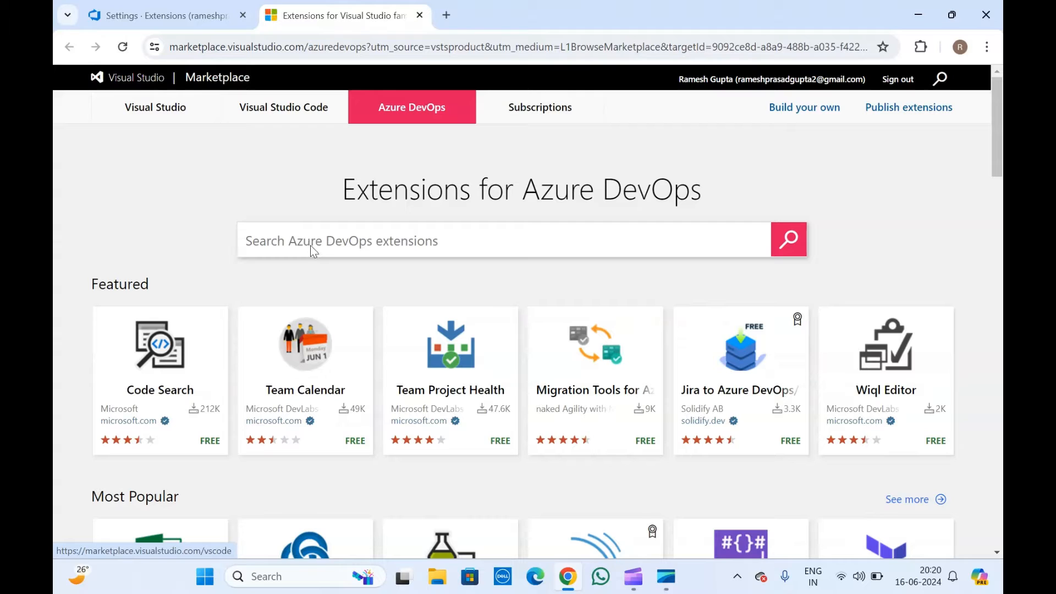
{"action": "type", "text": "nexus iq"}
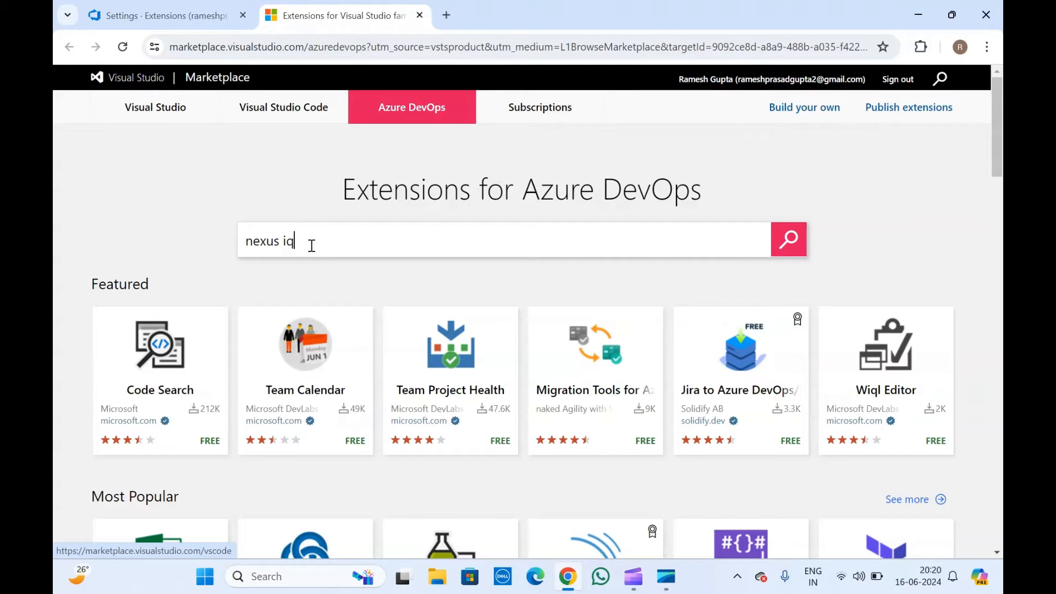
{"action": "key", "text": "Return"}
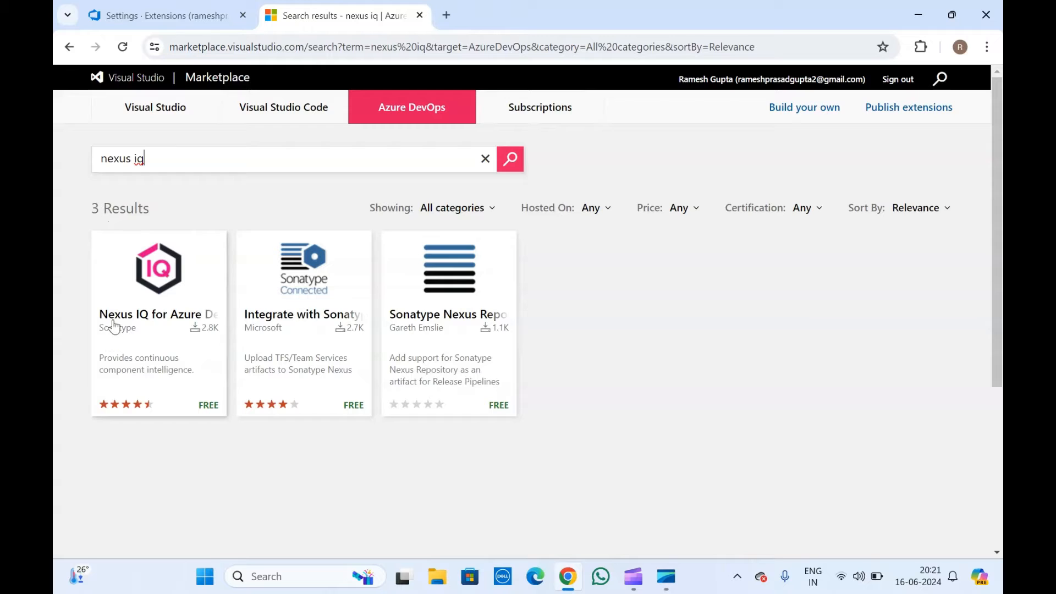
Open the Nexus IQ for Azure DevOps listing and choose Get it free.
{"action": "left_click", "coordinate": [145, 280]}
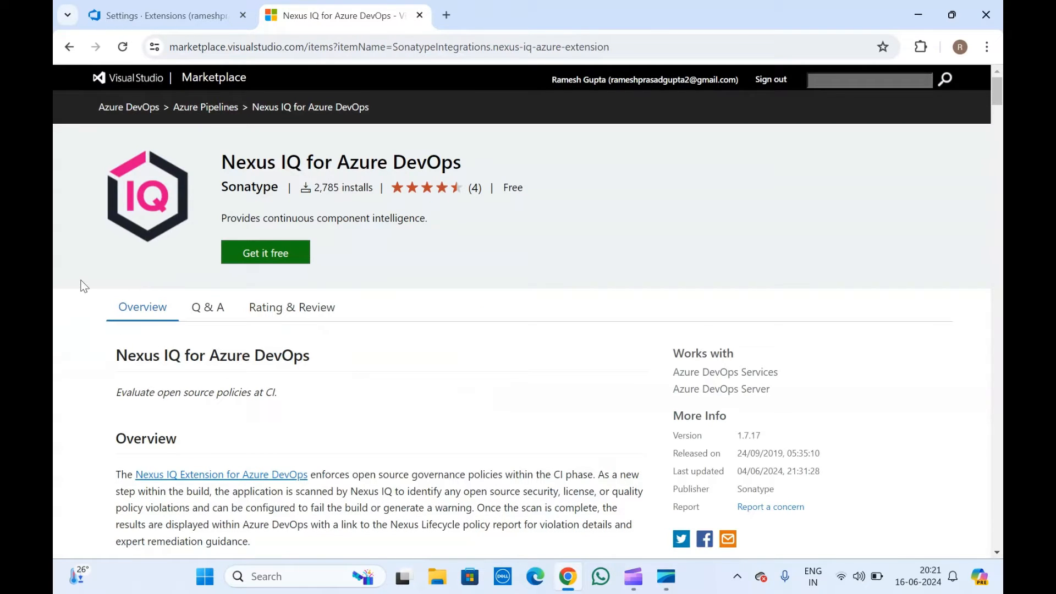
{"action": "left_click", "coordinate": [275, 254]}
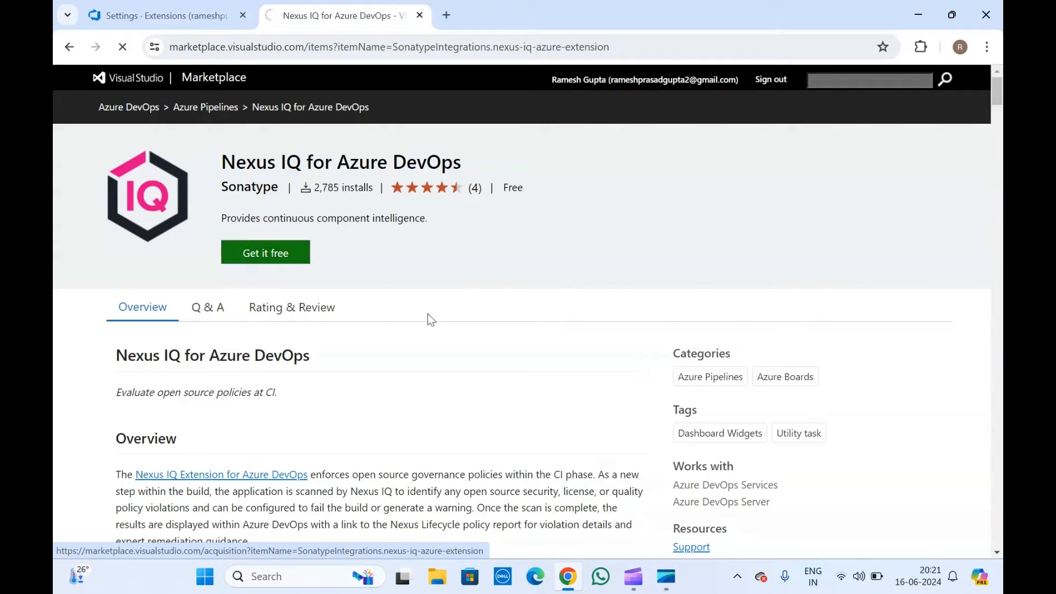
{"action": "scroll", "coordinate": [428, 318], "scroll_direction": "down", "scroll_amount": 15}
{"action": "scroll", "coordinate": [430, 321], "scroll_direction": "up", "scroll_amount": 12}
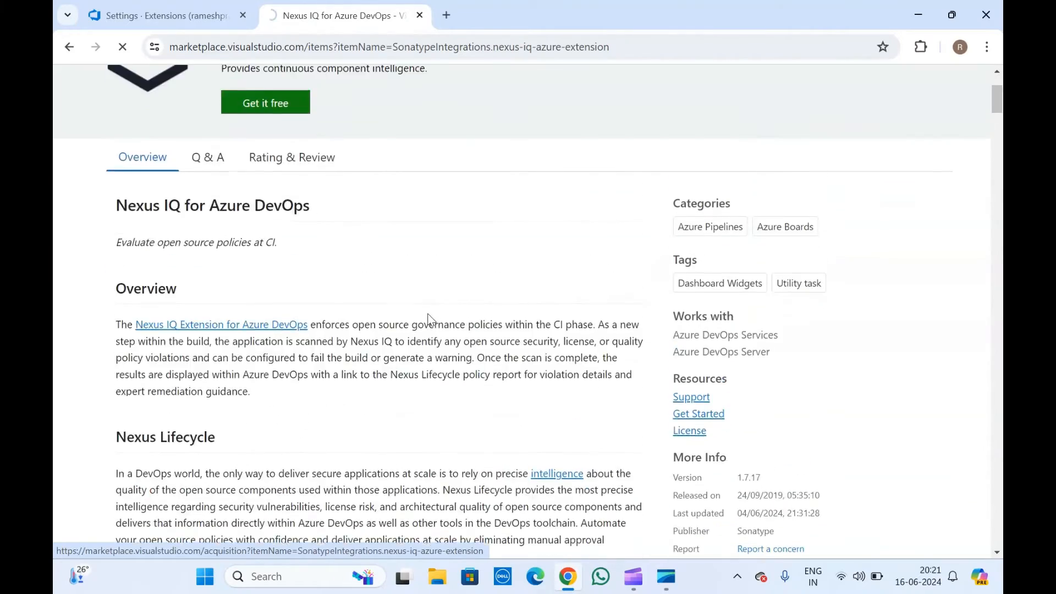
{"action": "scroll", "coordinate": [431, 319], "scroll_direction": "down", "scroll_amount": 5}
{"action": "scroll", "coordinate": [430, 319], "scroll_direction": "down", "scroll_amount": 6}
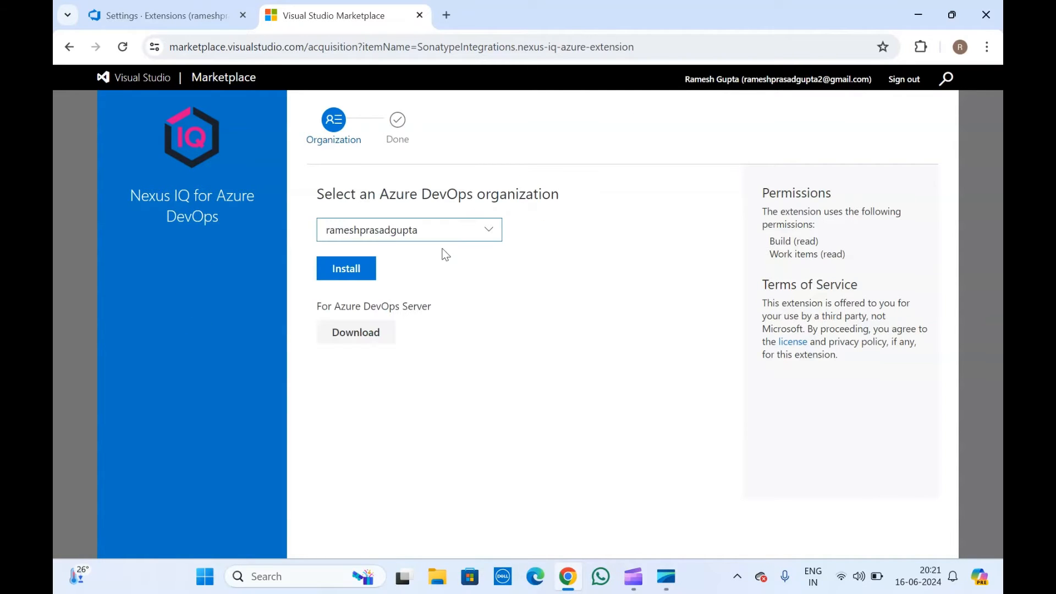
Install Nexus IQ for Azure DevOps into the current organization and proceed to it.
{"action": "left_click", "coordinate": [428, 229]}
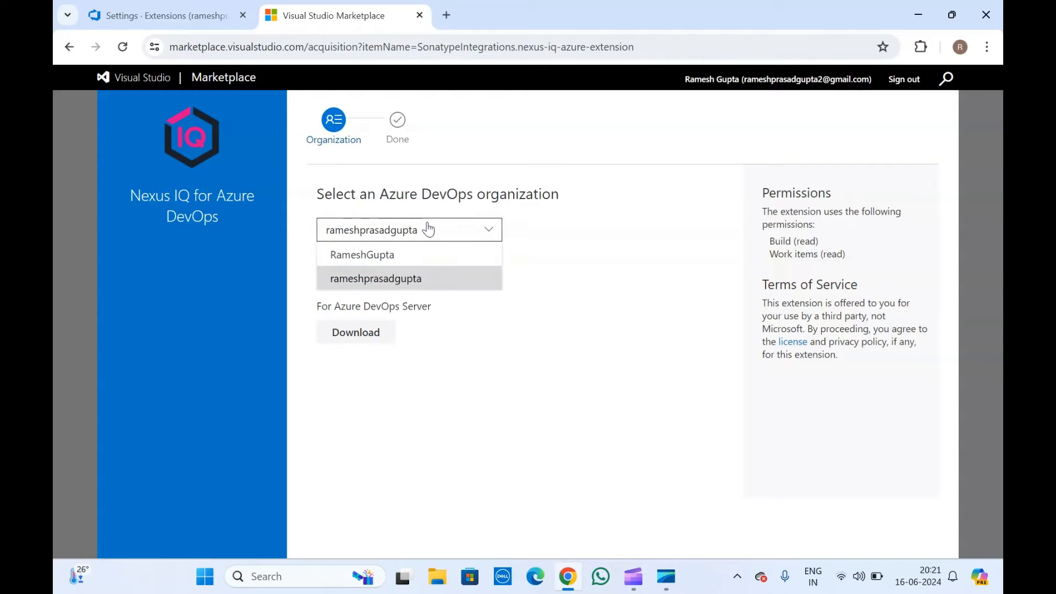
{"action": "left_click", "coordinate": [428, 229]}
{"action": "left_click", "coordinate": [347, 268]}
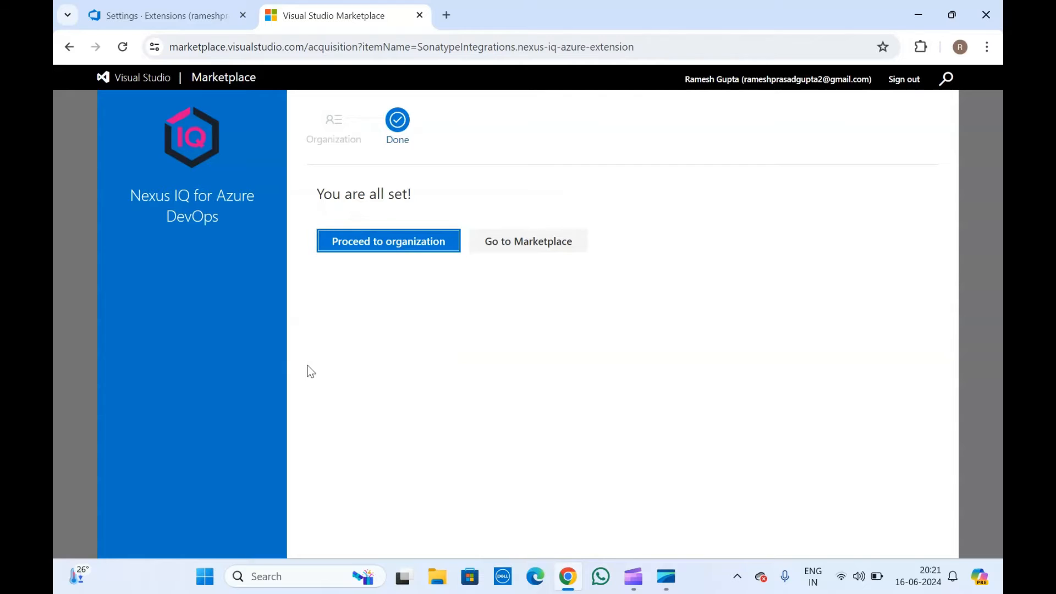
{"action": "left_click", "coordinate": [375, 196]}
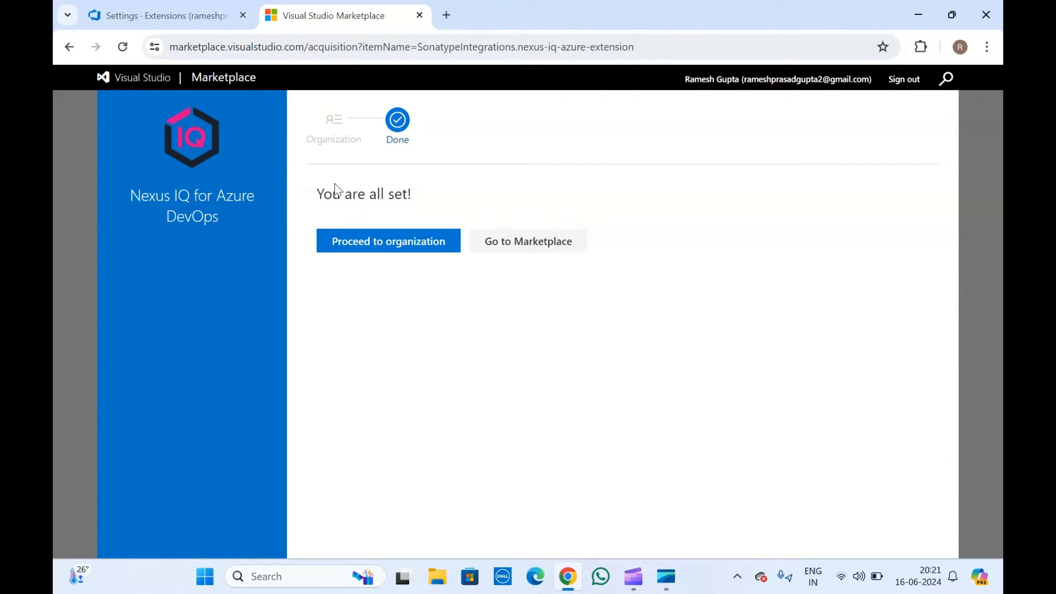
{"action": "left_click", "coordinate": [373, 242]}
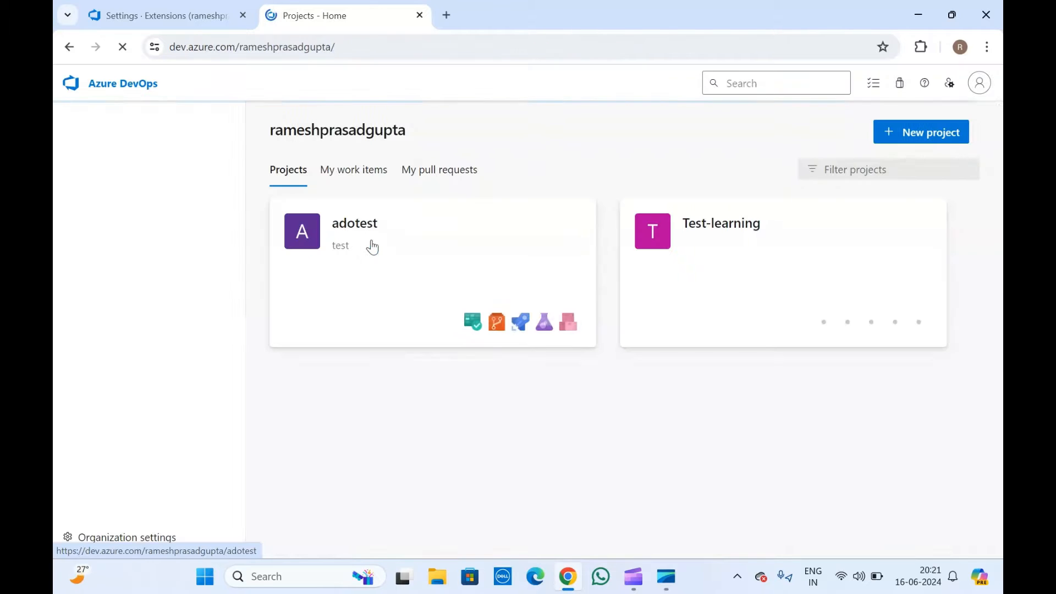
Close the old settings tab and open the adotest project.
{"action": "left_click", "coordinate": [243, 16]}
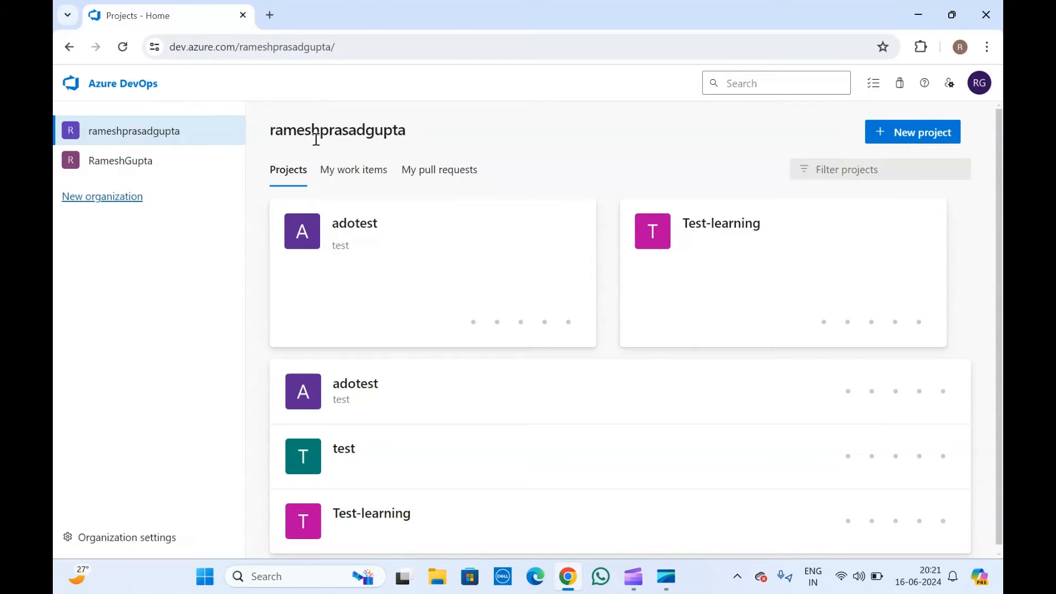
{"action": "left_click", "coordinate": [363, 226]}
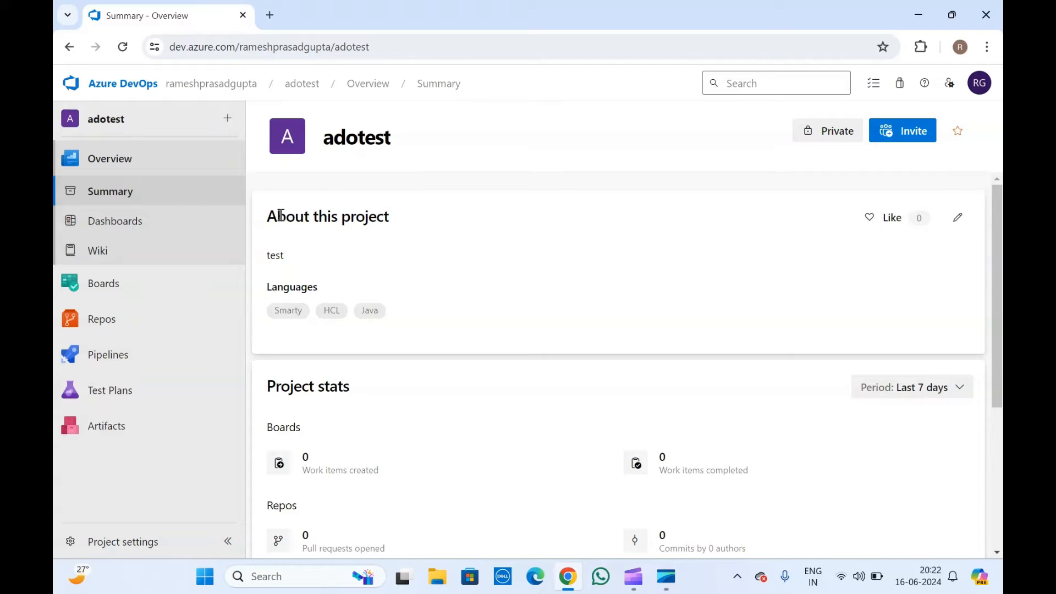
{"action": "double_click", "coordinate": [280, 215]}
{"action": "left_click", "coordinate": [306, 176]}
Open the adotest Pipelines page in a separate tab.
{"action": "right_click", "coordinate": [129, 351]}
{"action": "left_click", "coordinate": [146, 365]}
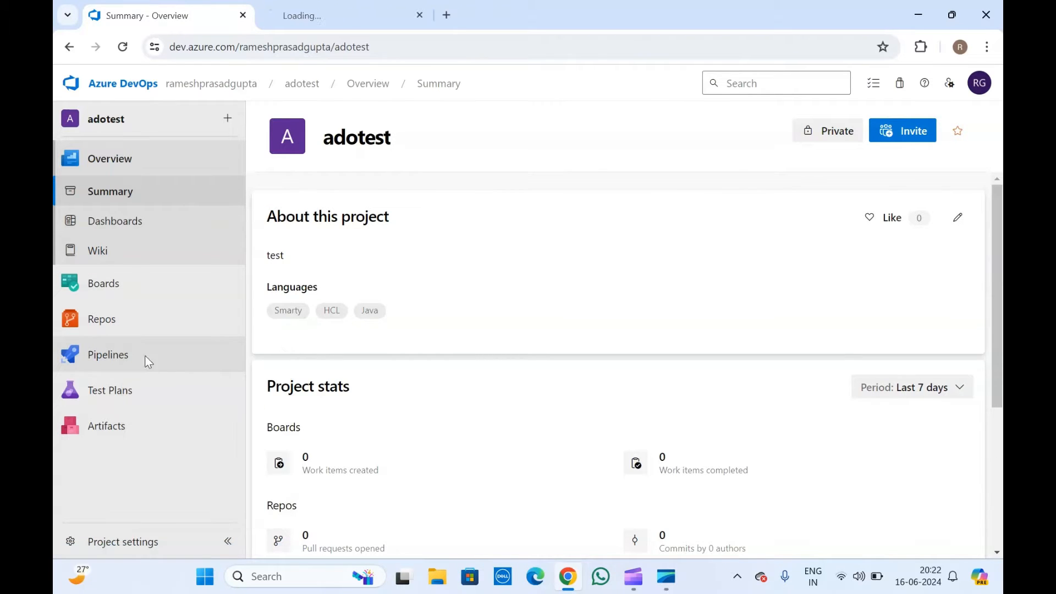
{"action": "left_click", "coordinate": [326, 7]}
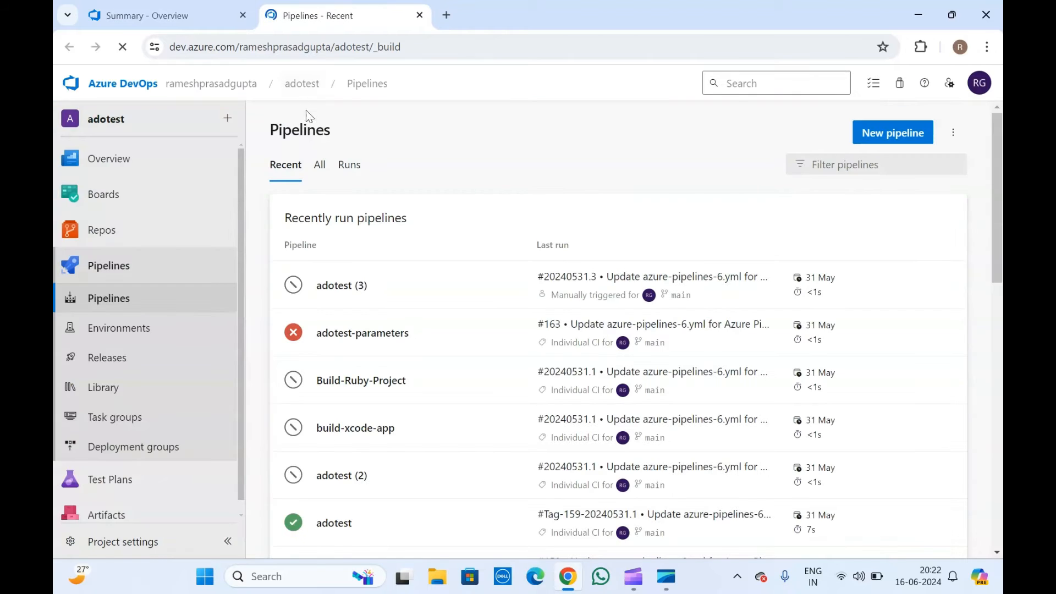
{"action": "double_click", "coordinate": [327, 129]}
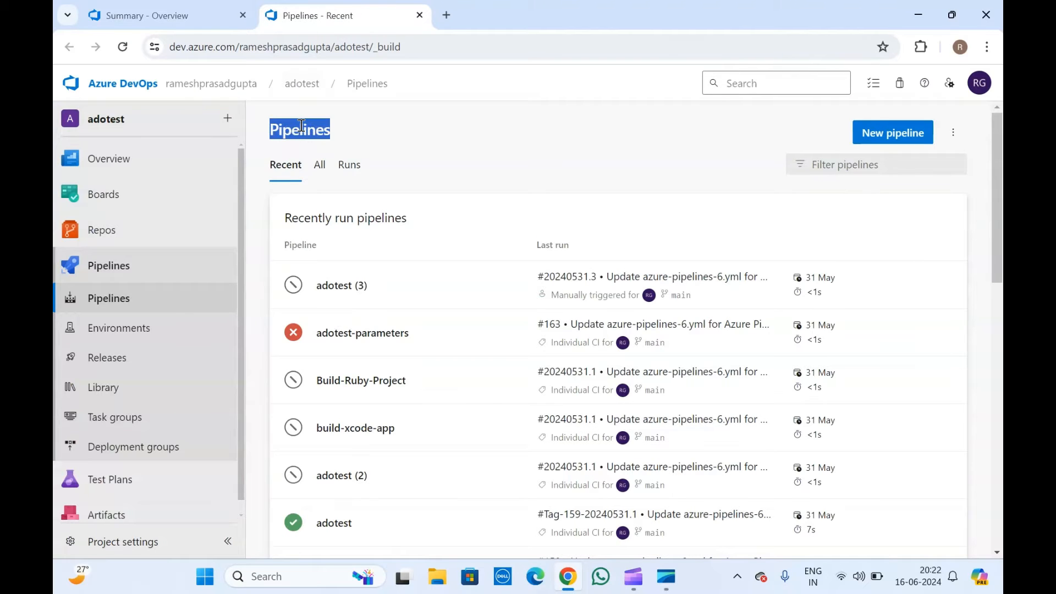
{"action": "left_click", "coordinate": [349, 134]}
{"action": "left_click", "coordinate": [214, 7]}
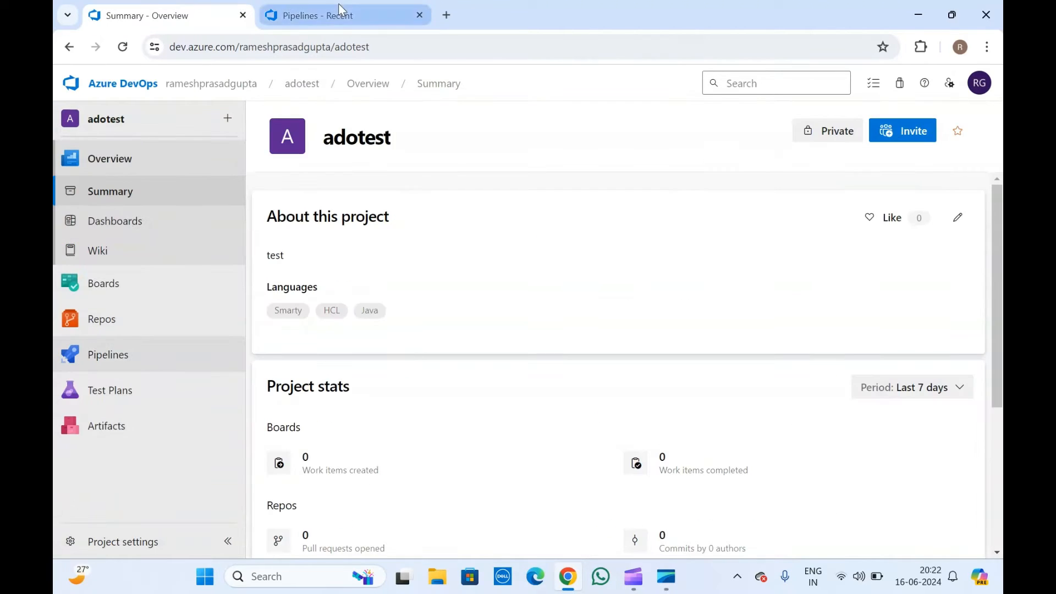
{"action": "left_click", "coordinate": [363, 11]}
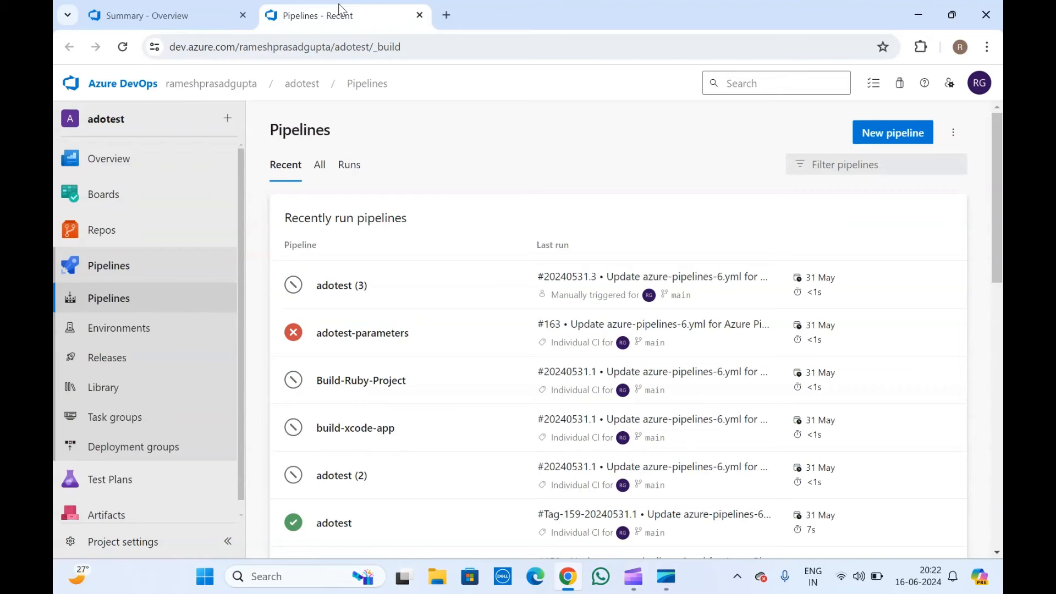
Close the Summary - Overview tab and begin a New pipeline for adotest.
{"action": "double_click", "coordinate": [297, 130]}
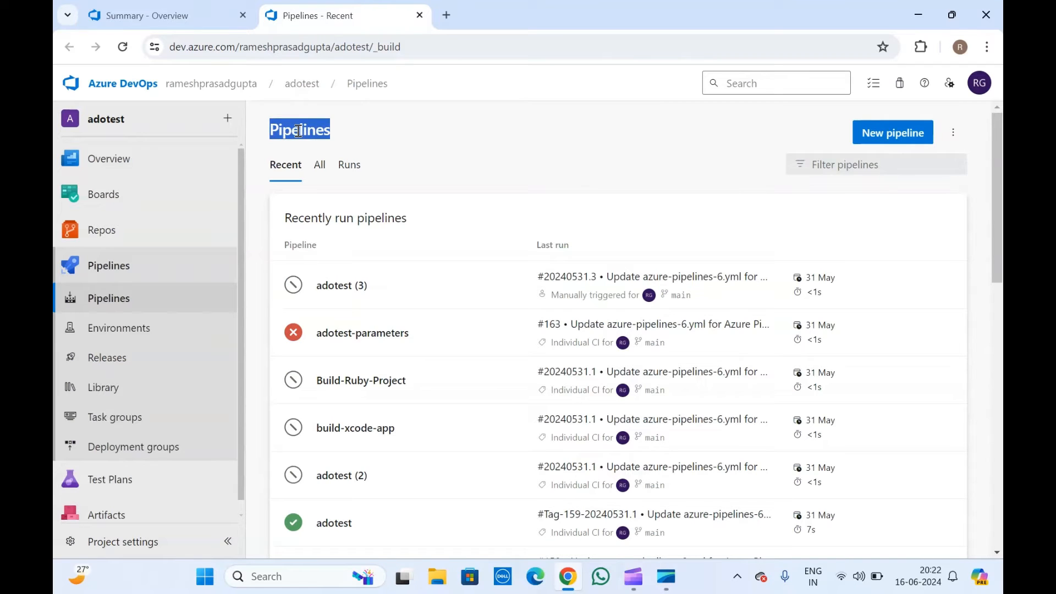
{"action": "left_click", "coordinate": [327, 125]}
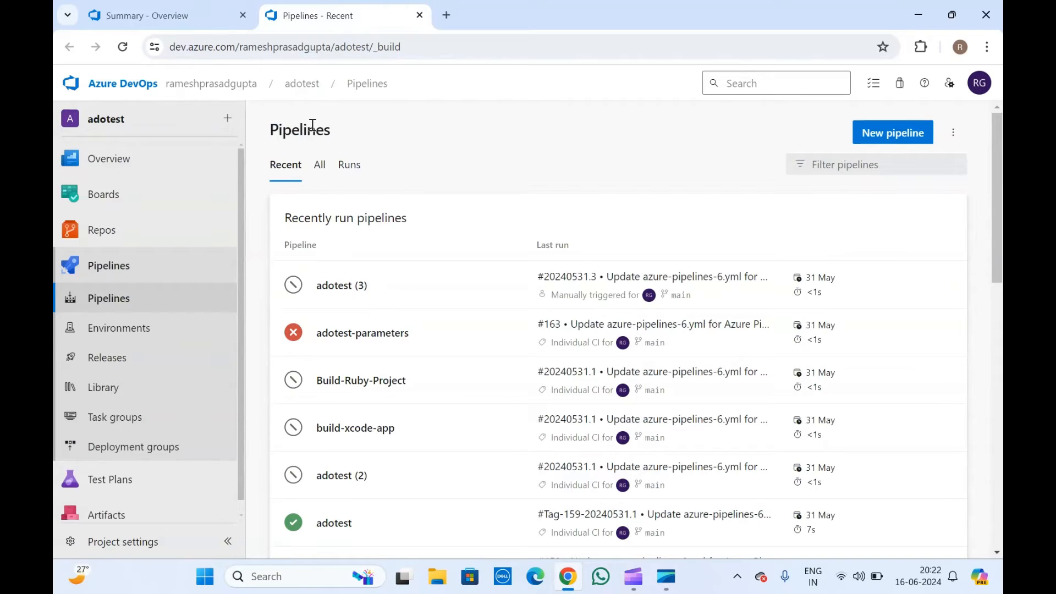
{"action": "left_click", "coordinate": [242, 15]}
{"action": "left_click", "coordinate": [899, 138]}
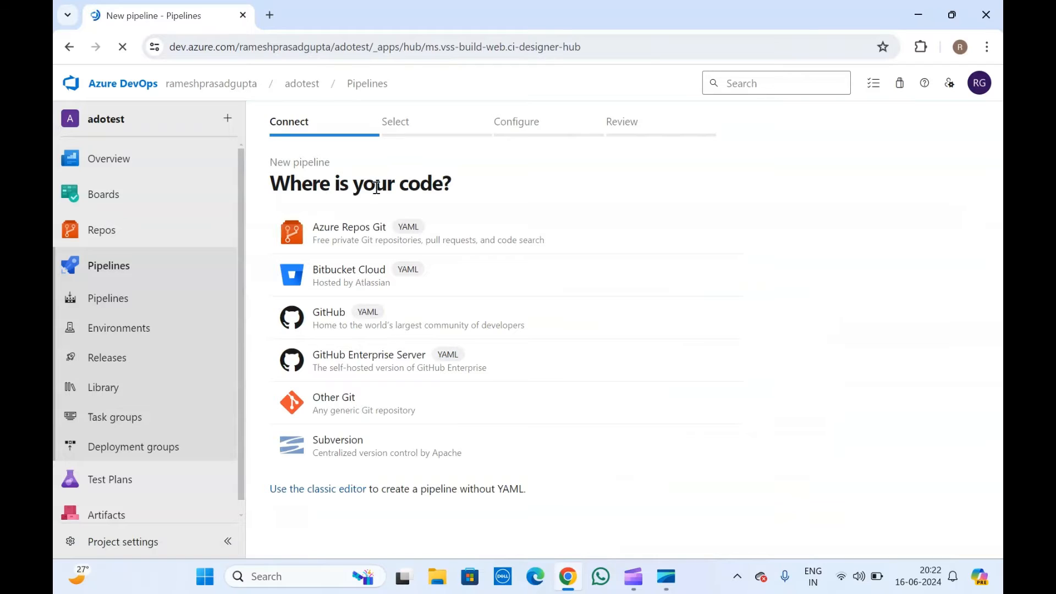
Choose Azure Repos Git, the adotest repository and Starter pipeline, then review the YAML.
{"action": "left_click", "coordinate": [361, 229]}
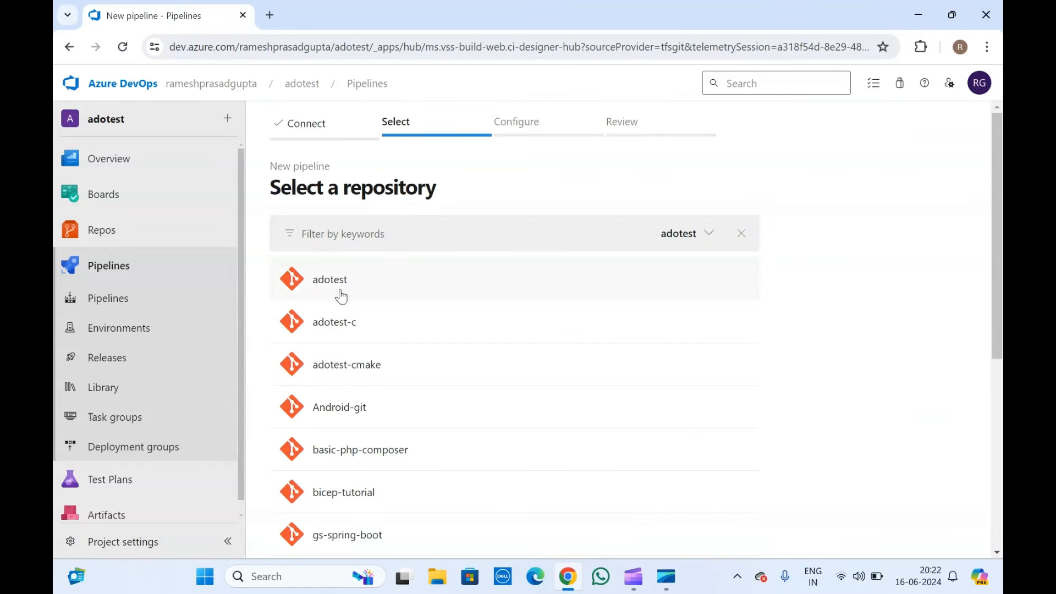
{"action": "left_click", "coordinate": [338, 295]}
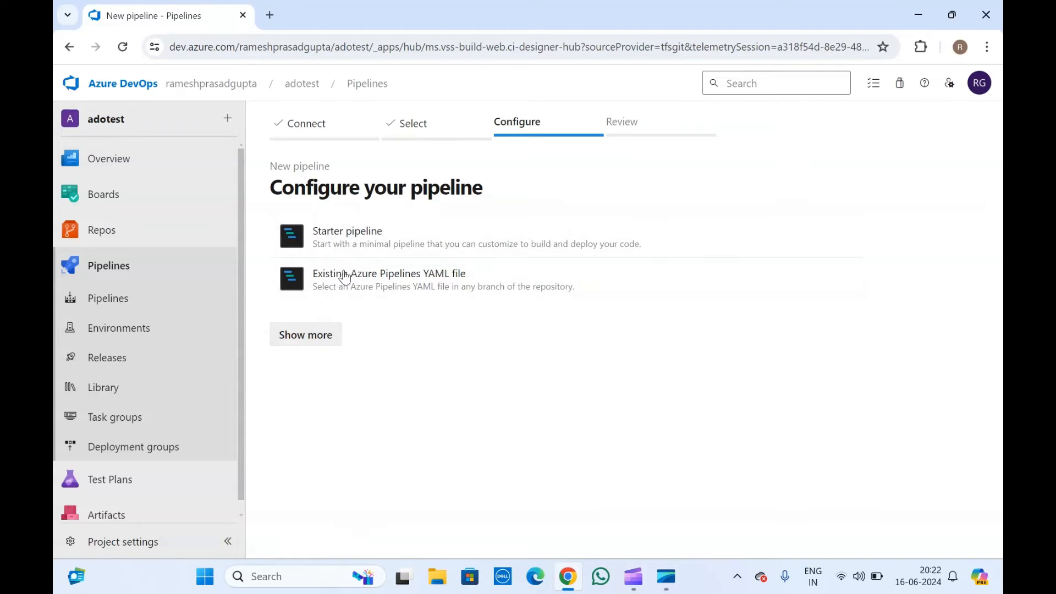
{"action": "left_click", "coordinate": [387, 246]}
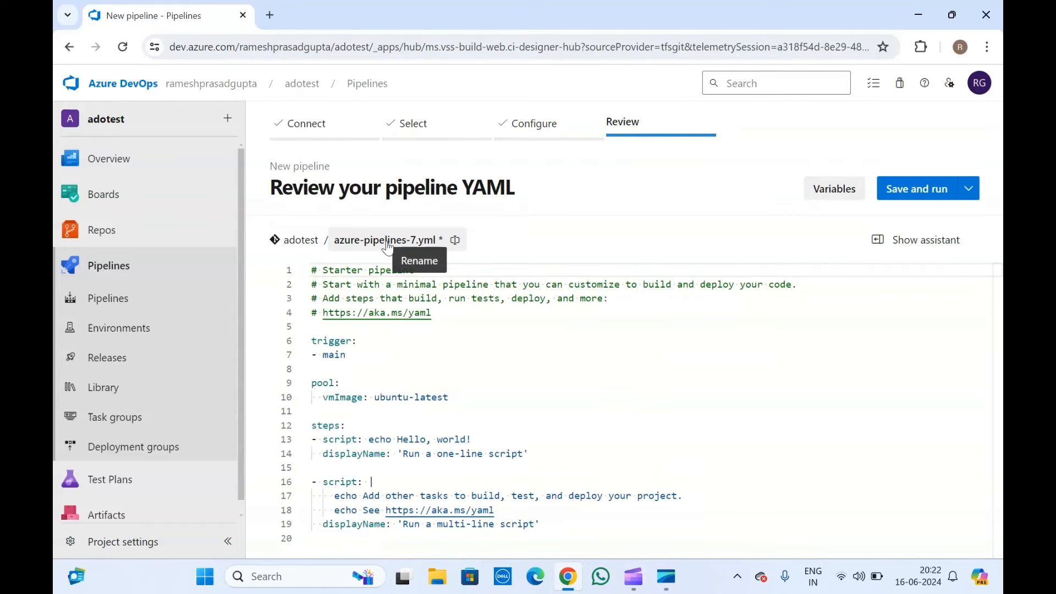
{"action": "scroll", "coordinate": [397, 392], "scroll_direction": "down", "scroll_amount": 3}
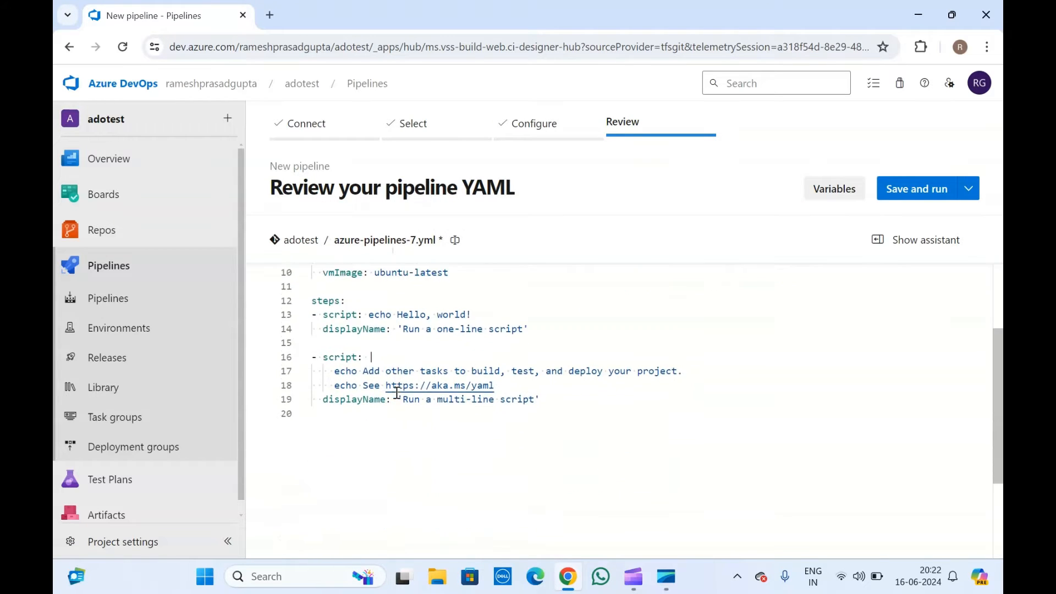
{"action": "scroll", "coordinate": [399, 380], "scroll_direction": "up", "scroll_amount": 3}
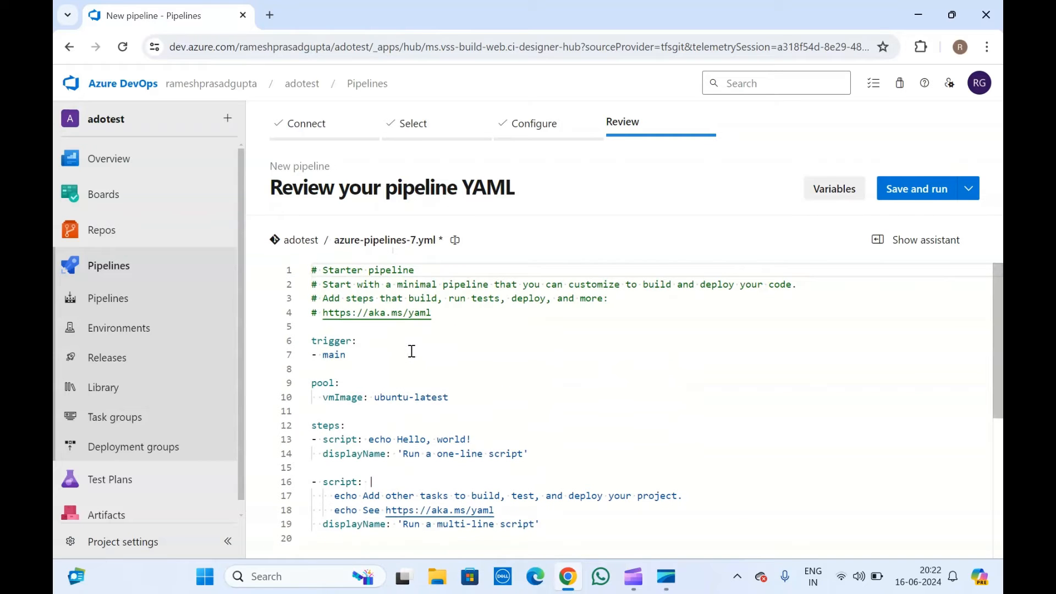
{"action": "left_click", "coordinate": [411, 353]}
{"action": "left_click", "coordinate": [379, 388]}
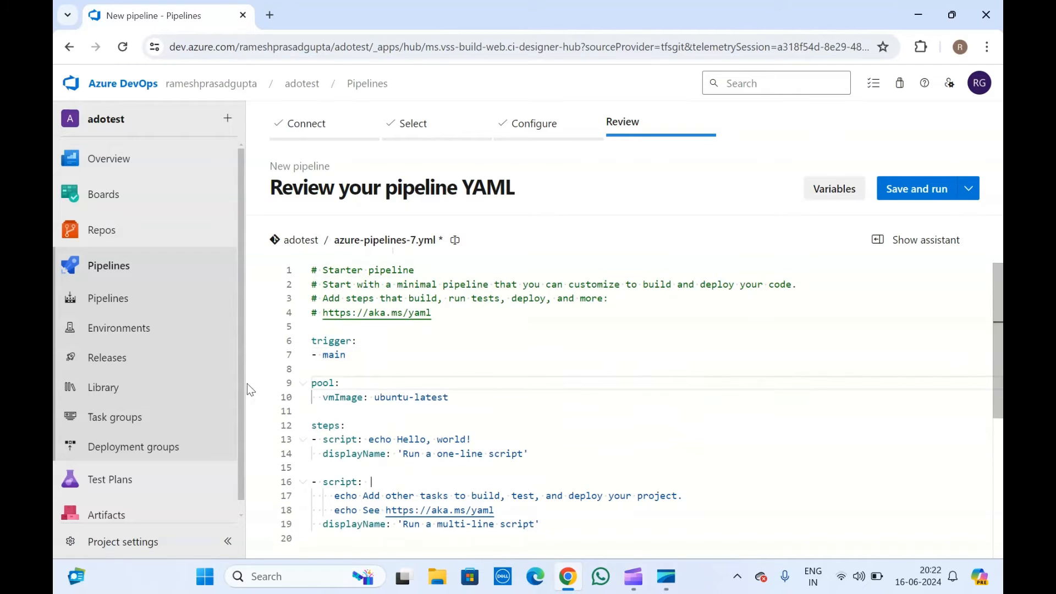
Go back out of the wizard to Repos Files and list the repositories.
{"action": "left_click", "coordinate": [70, 46]}
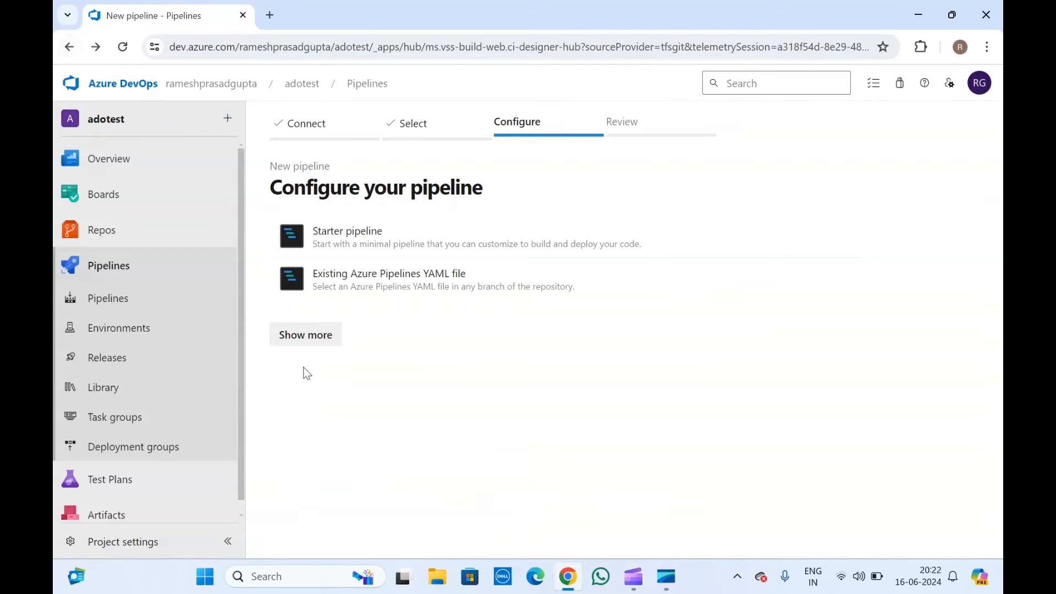
{"action": "left_click", "coordinate": [115, 243]}
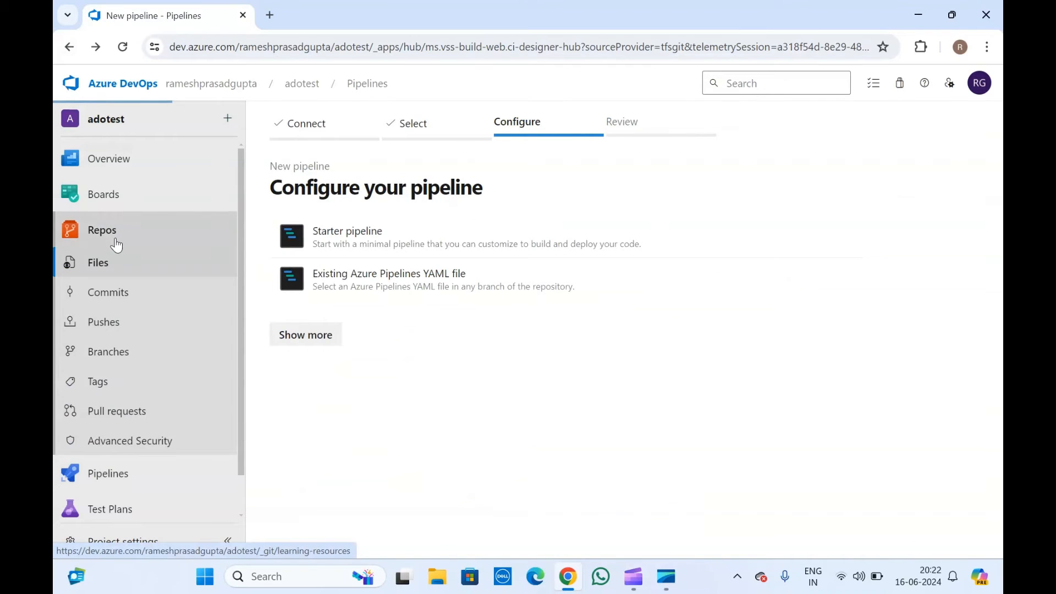
{"action": "left_click", "coordinate": [513, 86]}
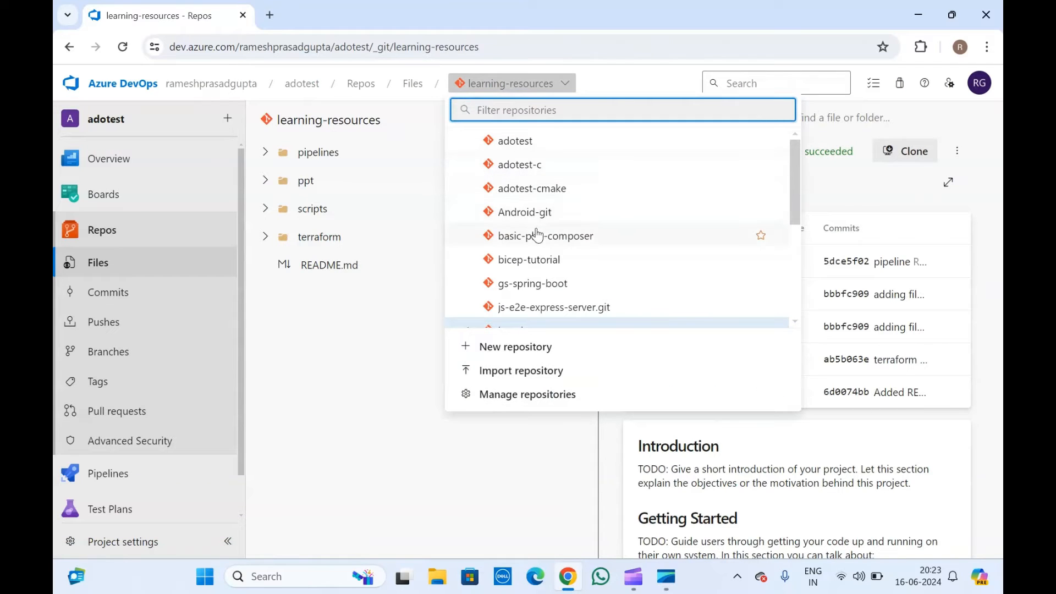
Filter repositories for 'tes', open test-ado, and view Program.cs.
{"action": "type", "text": "tes"}
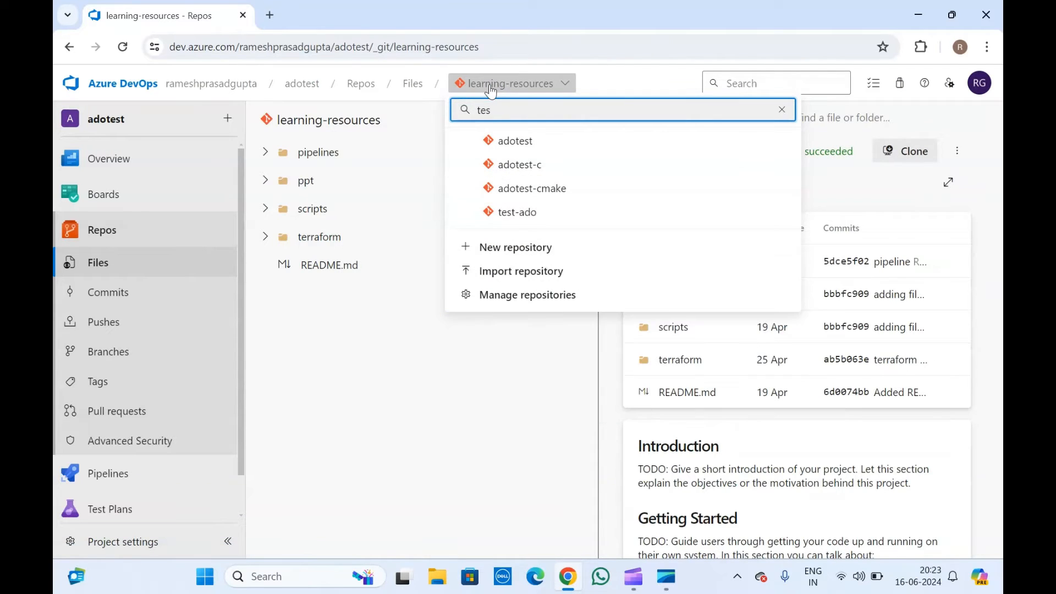
{"action": "left_click", "coordinate": [523, 213]}
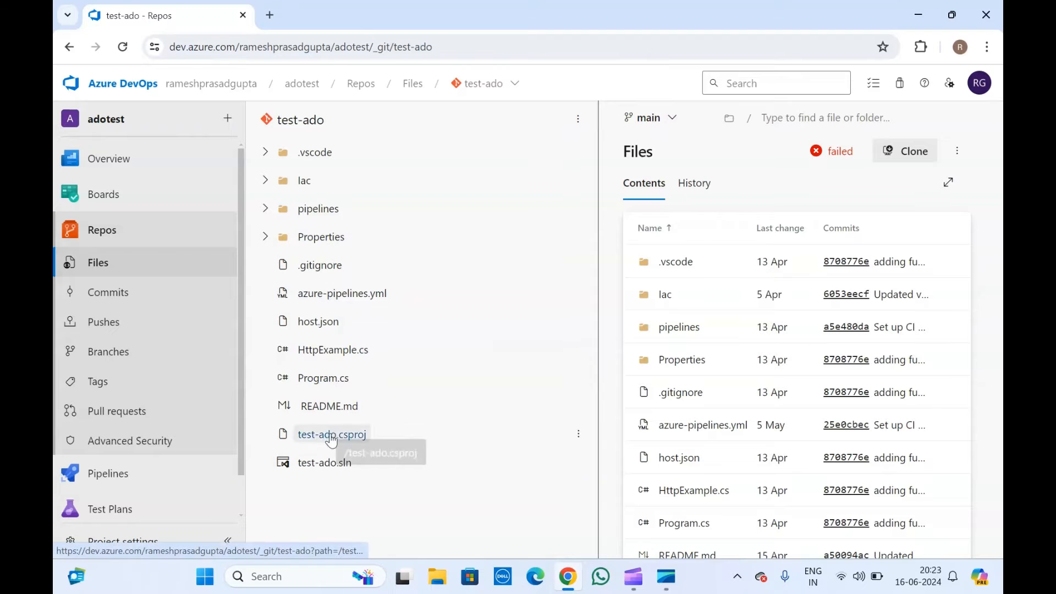
{"action": "left_click", "coordinate": [326, 380]}
{"action": "left_click", "coordinate": [781, 348]}
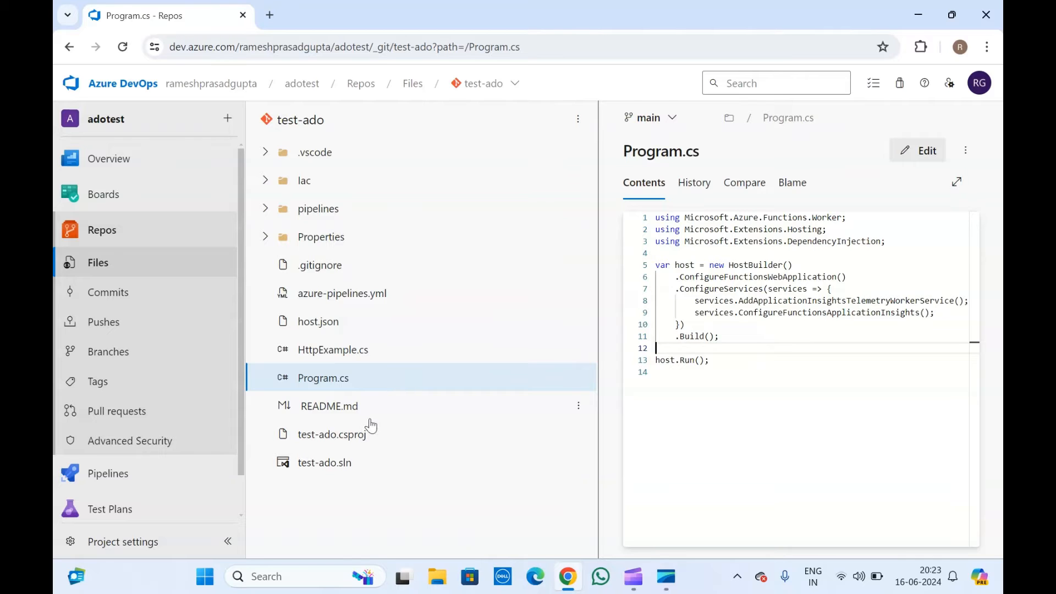
Review test-ado.csproj and azure-pipelines.yml in the test-ado repository.
{"action": "left_click", "coordinate": [334, 429]}
{"action": "scroll", "coordinate": [778, 348], "scroll_direction": "down", "scroll_amount": 1}
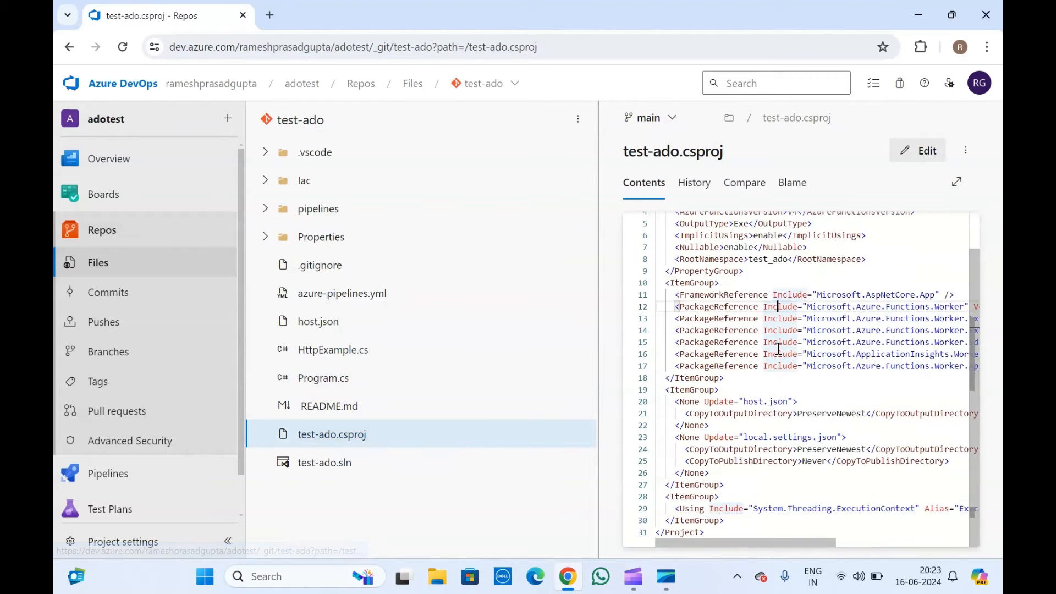
{"action": "scroll", "coordinate": [778, 348], "scroll_direction": "up", "scroll_amount": 1}
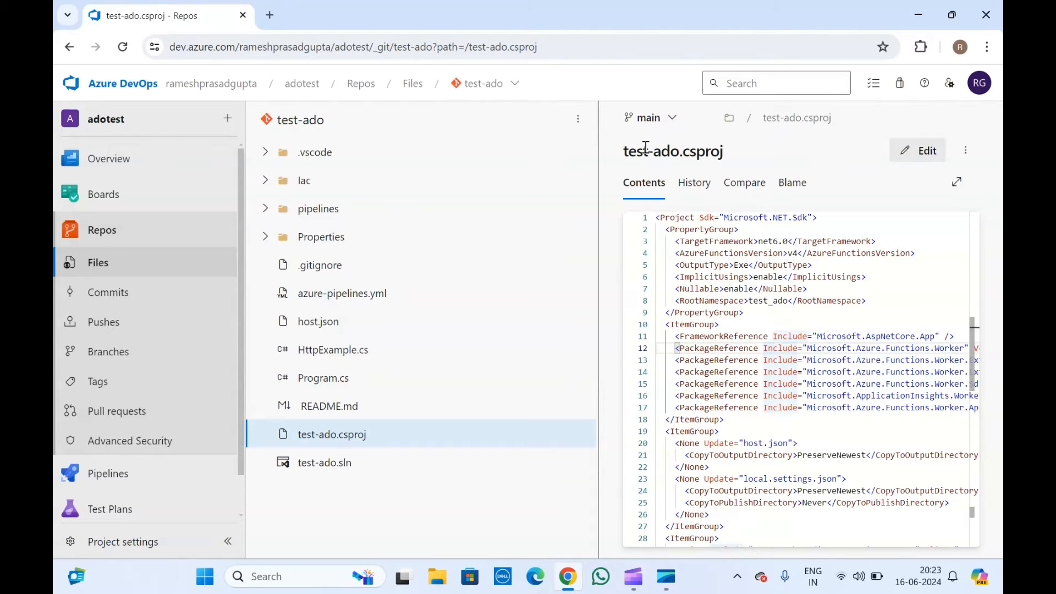
{"action": "left_click_drag", "start_coordinate": [623, 149], "coordinate": [646, 148]}
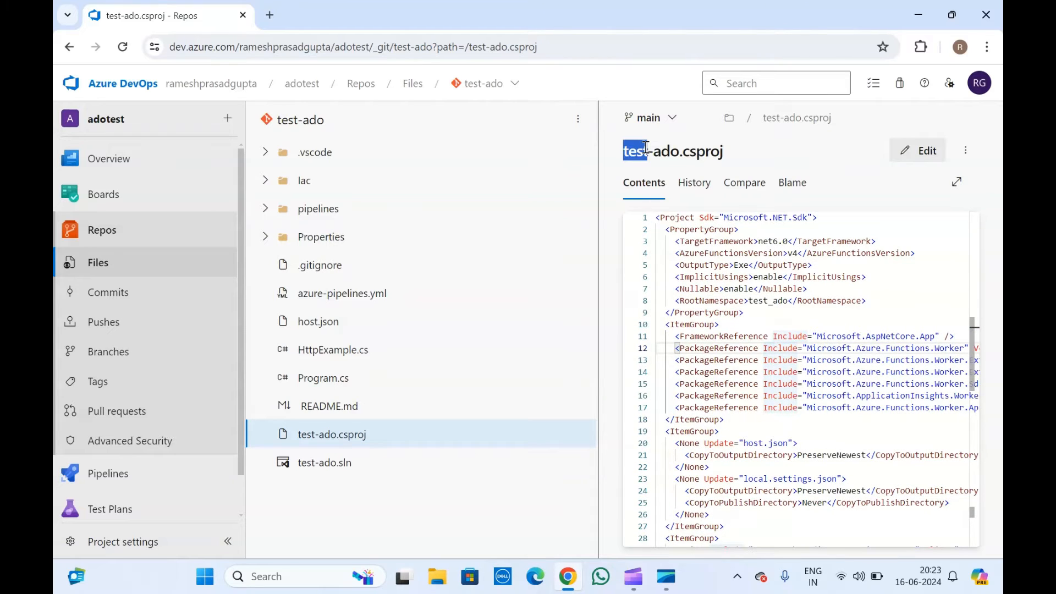
{"action": "left_click", "coordinate": [352, 294]}
{"action": "scroll", "coordinate": [731, 431], "scroll_direction": "down", "scroll_amount": 5}
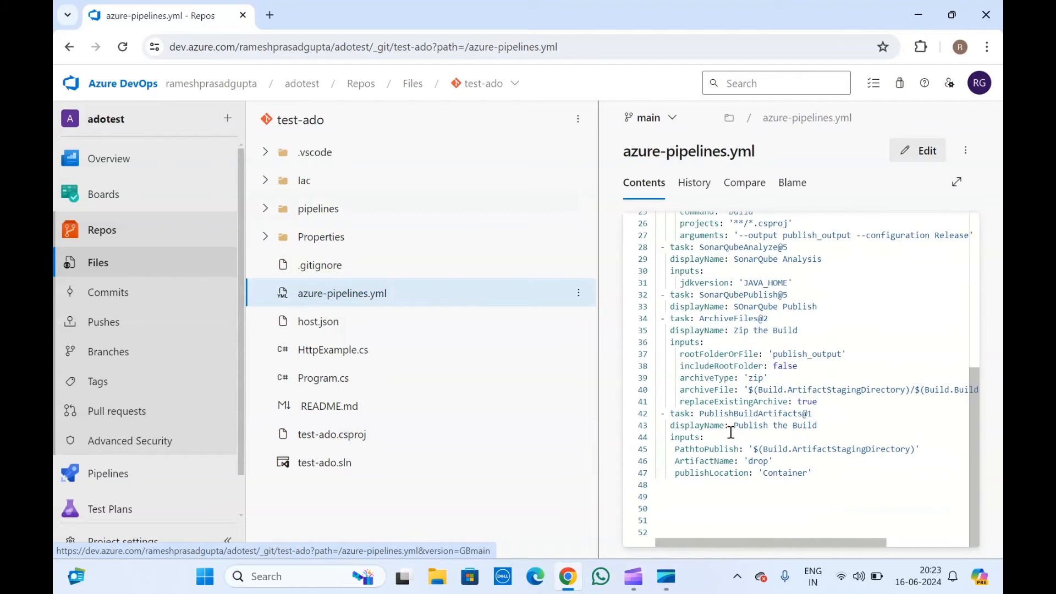
{"action": "left_click_drag", "start_coordinate": [748, 306], "coordinate": [810, 487]}
{"action": "left_click", "coordinate": [809, 487]}
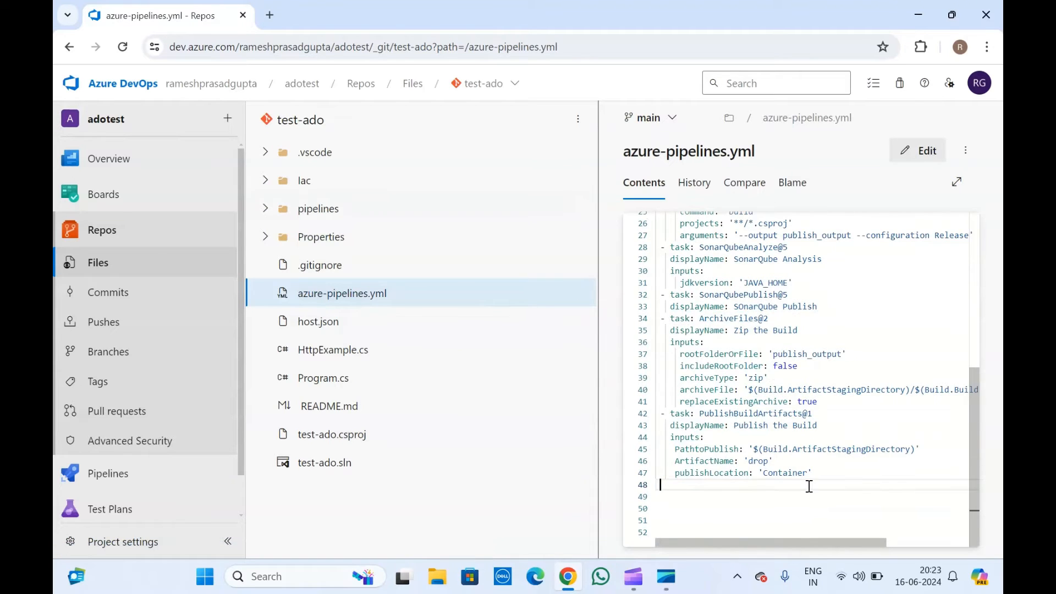
Open the Pipelines section in a new tab and switch to it.
{"action": "right_click", "coordinate": [134, 476]}
{"action": "left_click", "coordinate": [183, 330]}
{"action": "left_click", "coordinate": [308, 16]}
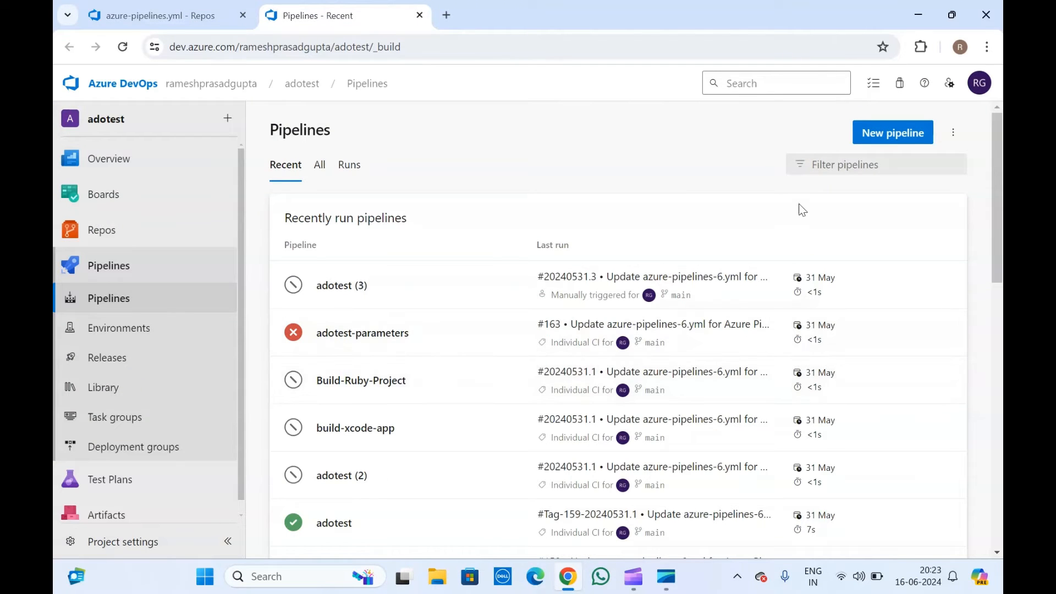
Filter pipelines for 'test-ad', select test-ado, and edit its azure-pipelines.yml.
{"action": "left_click", "coordinate": [872, 169]}
{"action": "type", "text": "test"}
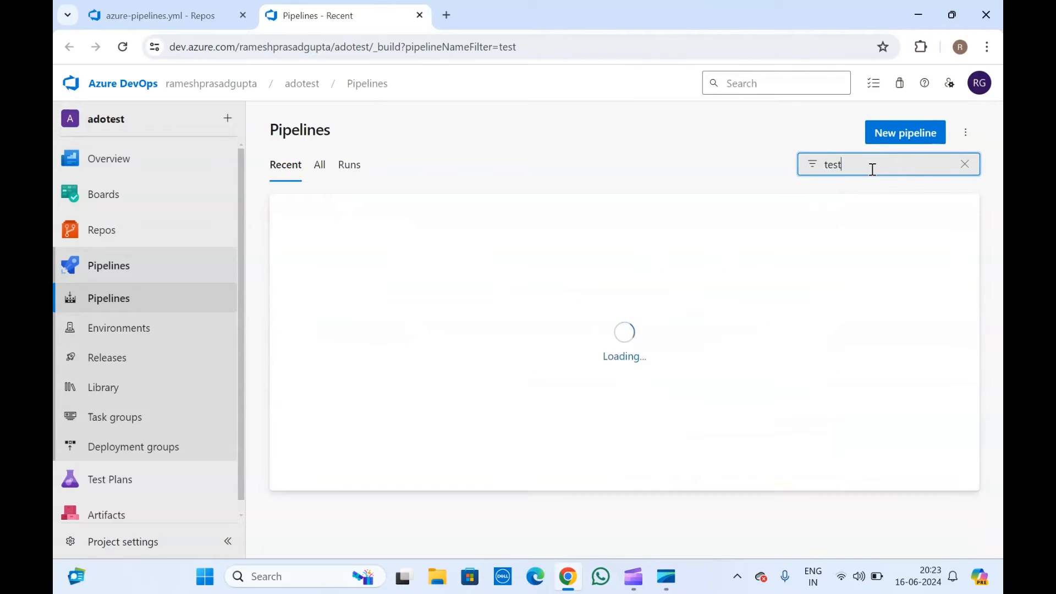
{"action": "type", "text": "-ad"}
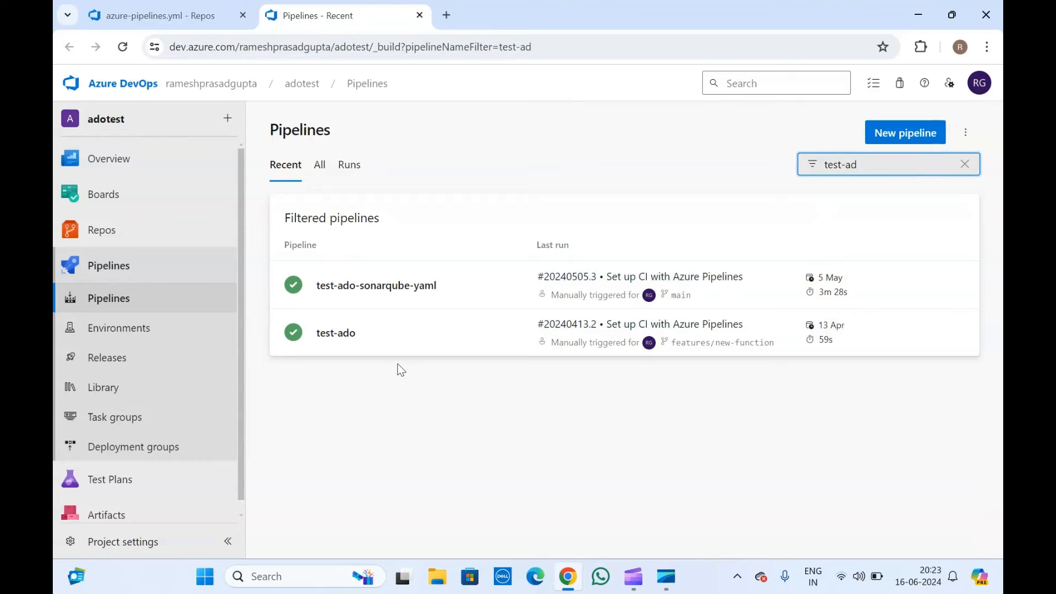
{"action": "left_click", "coordinate": [373, 337]}
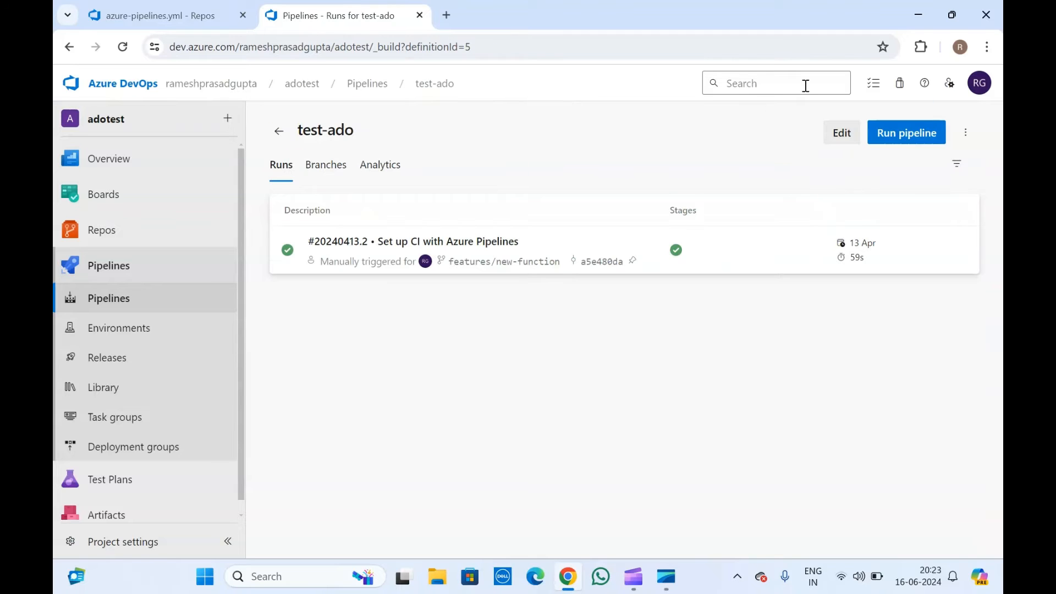
{"action": "left_click", "coordinate": [842, 133]}
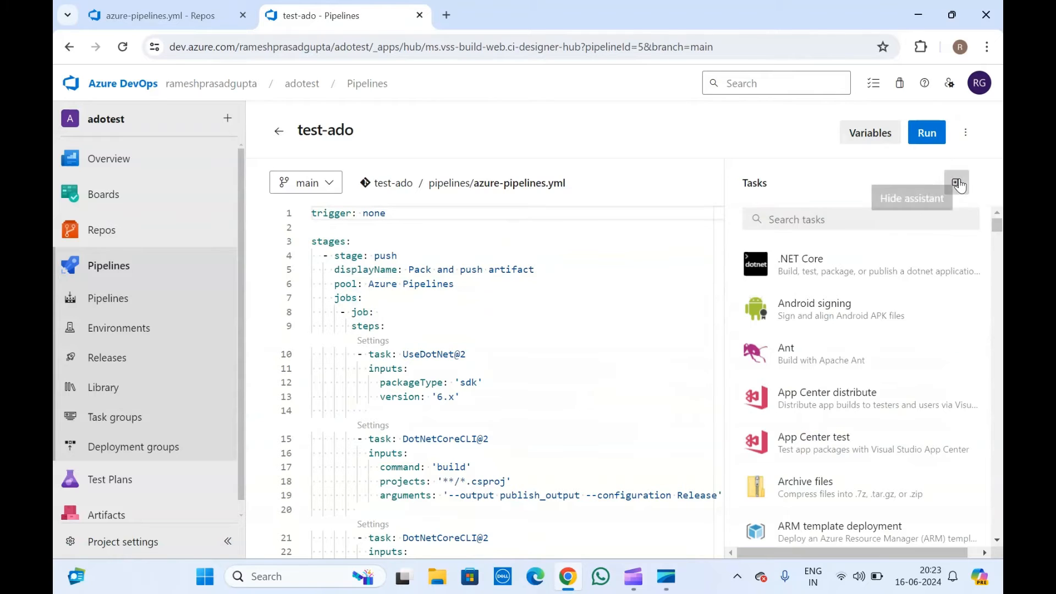
Hide the tasks panel and delete the pack and push DotNetCoreCLI@2 tasks (lines 21–35).
{"action": "left_click", "coordinate": [957, 183]}
{"action": "left_click", "coordinate": [412, 325]}
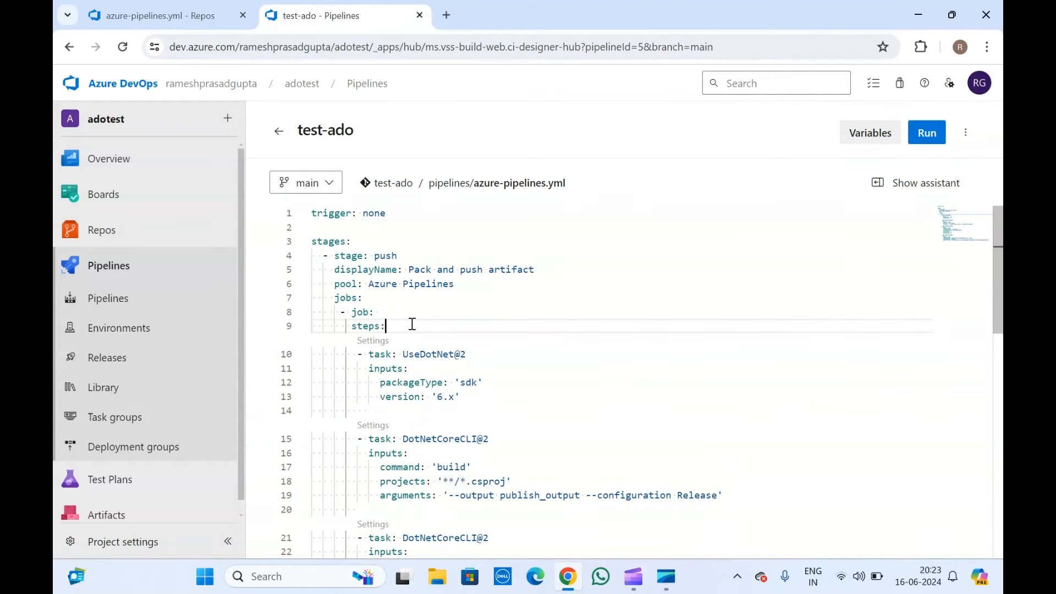
{"action": "left_click", "coordinate": [410, 242]}
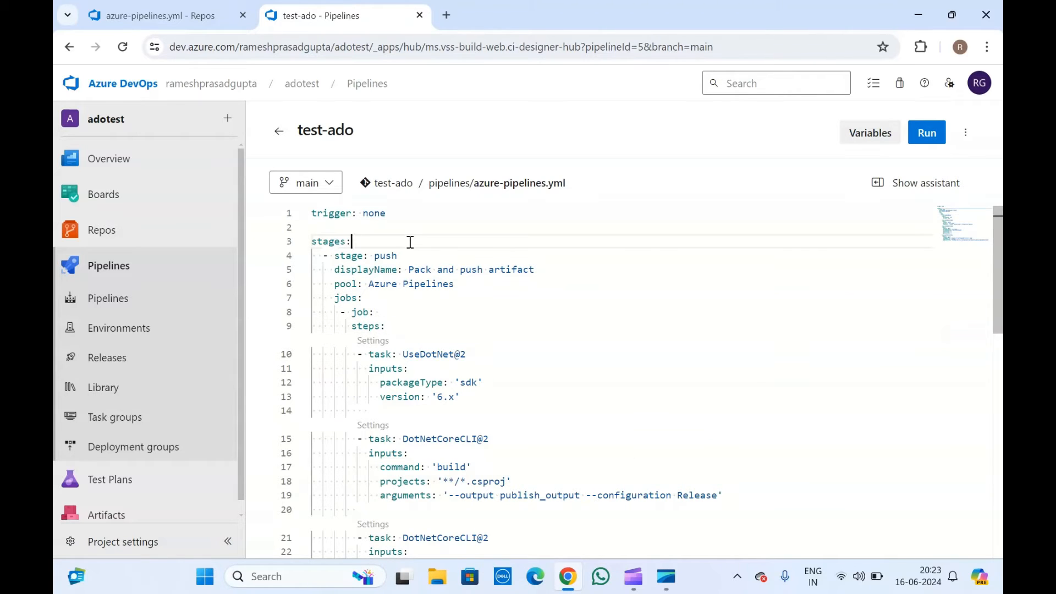
{"action": "scroll", "coordinate": [411, 240], "scroll_direction": "down", "scroll_amount": 3}
{"action": "left_click", "coordinate": [452, 439]}
{"action": "scroll", "coordinate": [451, 437], "scroll_direction": "down", "scroll_amount": 3}
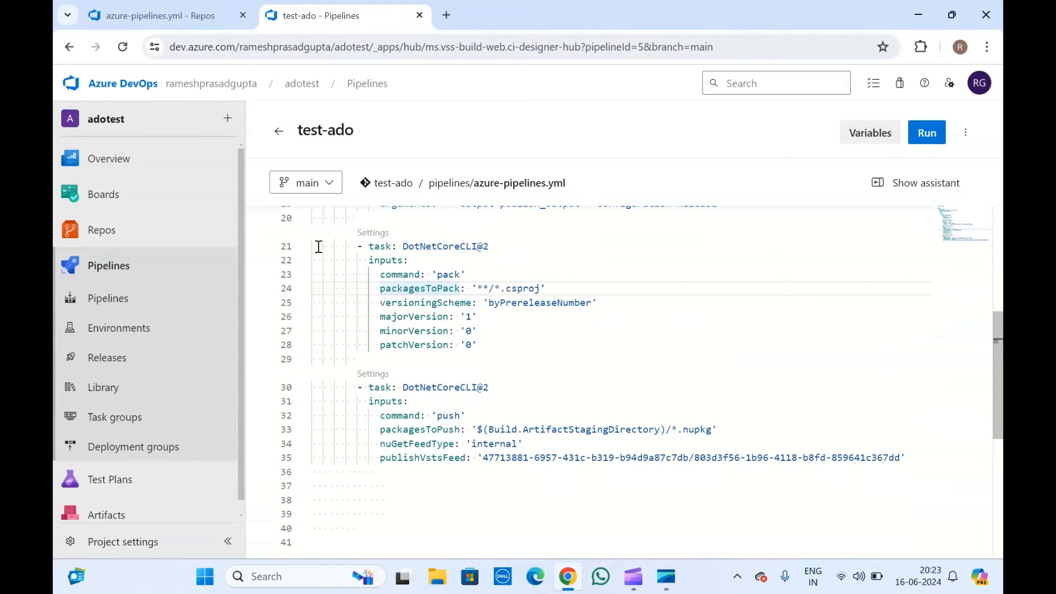
{"action": "left_click_drag", "start_coordinate": [319, 247], "coordinate": [901, 460]}
{"action": "key", "text": "BackSpace"}
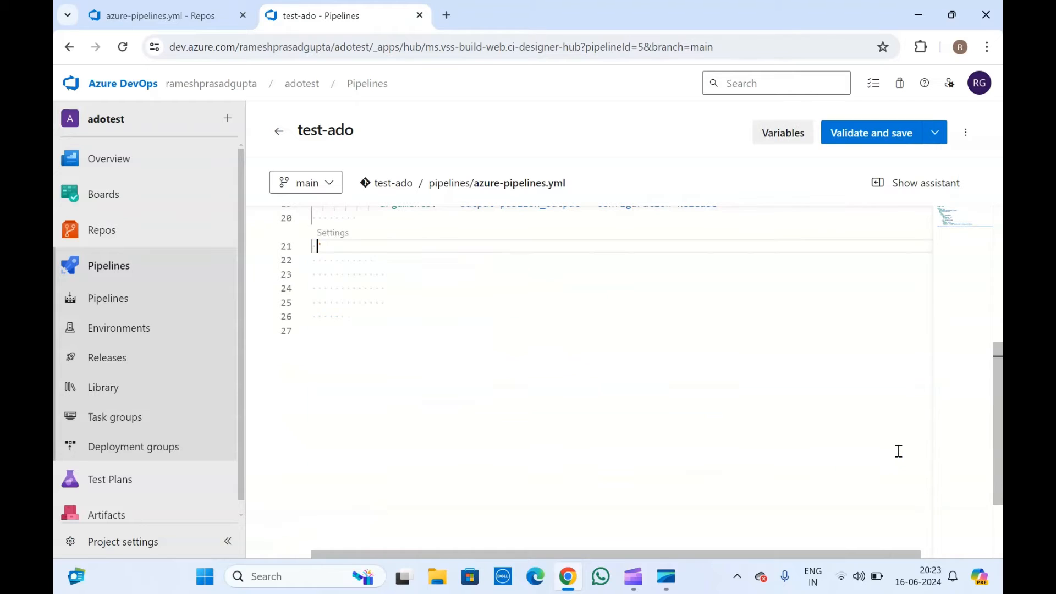
{"action": "key", "text": "BackSpace"}
{"action": "scroll", "coordinate": [898, 452], "scroll_direction": "up", "scroll_amount": 2}
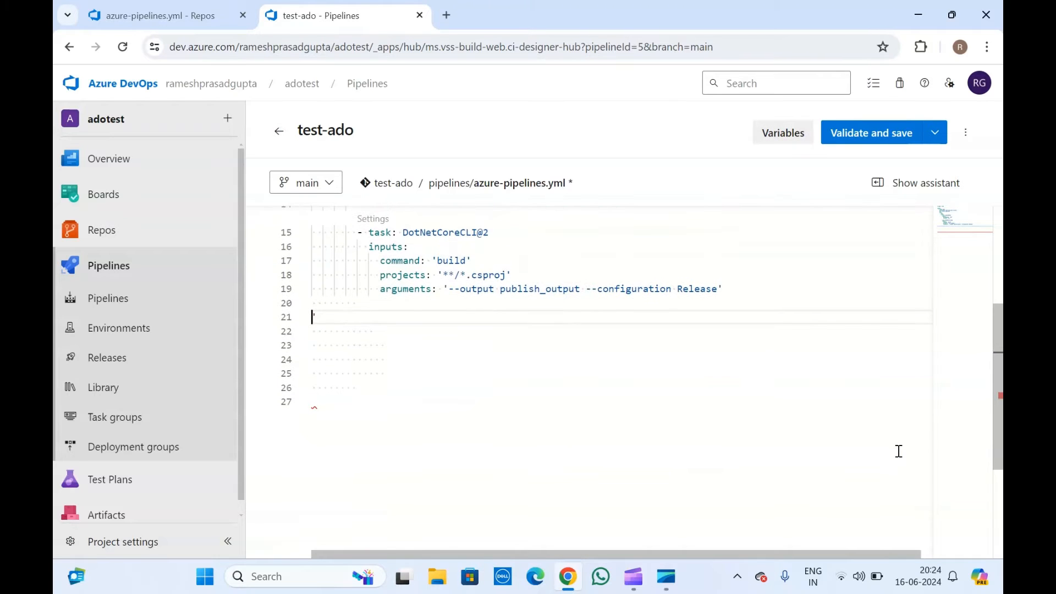
{"action": "scroll", "coordinate": [898, 452], "scroll_direction": "up", "scroll_amount": 3}
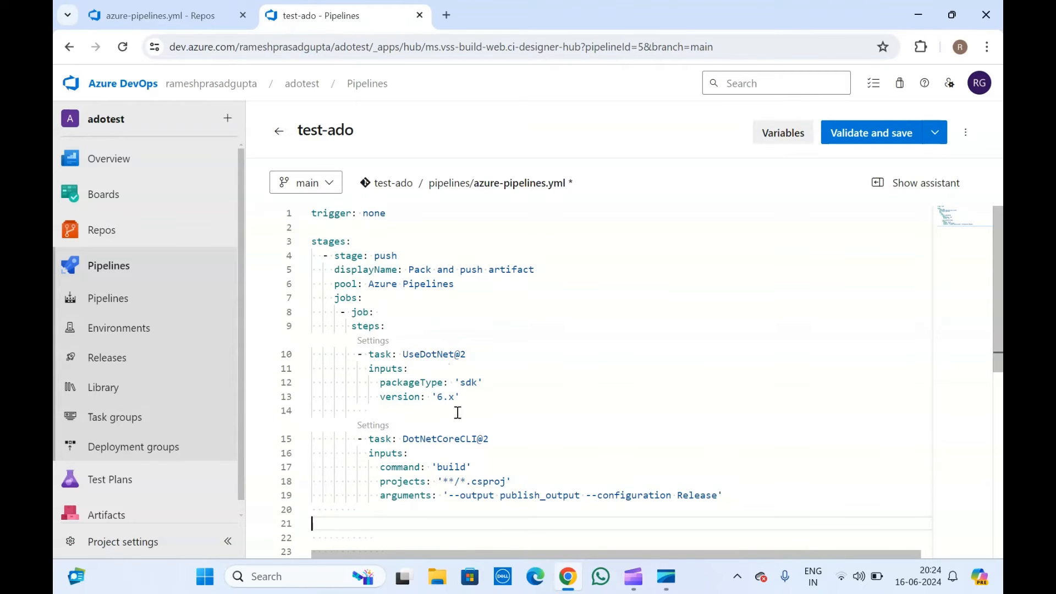
Rename the stage from push to build and change its display name to 'Build artifact'.
{"action": "left_click", "coordinate": [464, 332]}
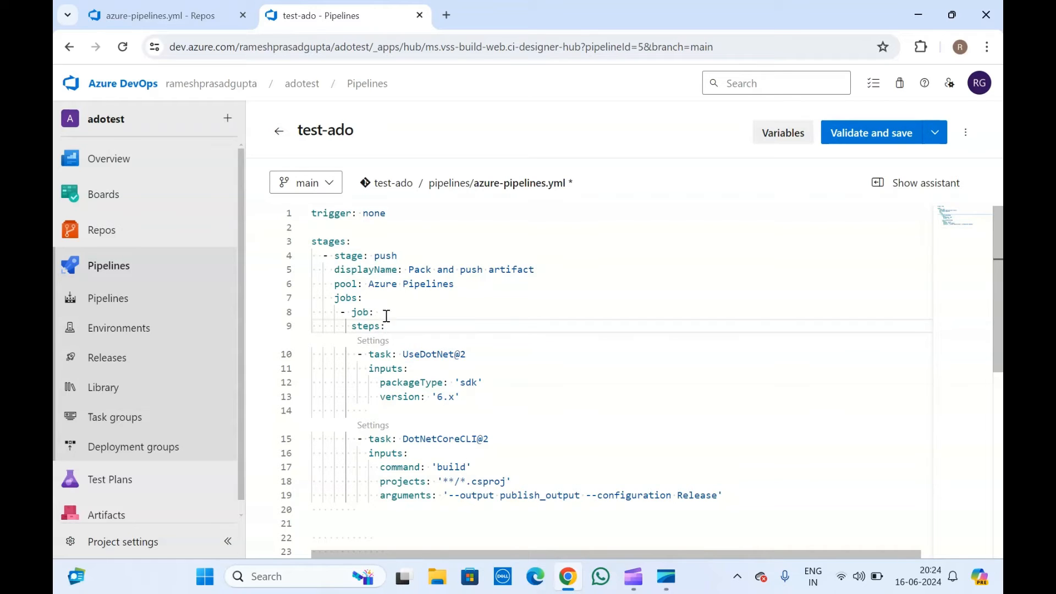
{"action": "double_click", "coordinate": [380, 256]}
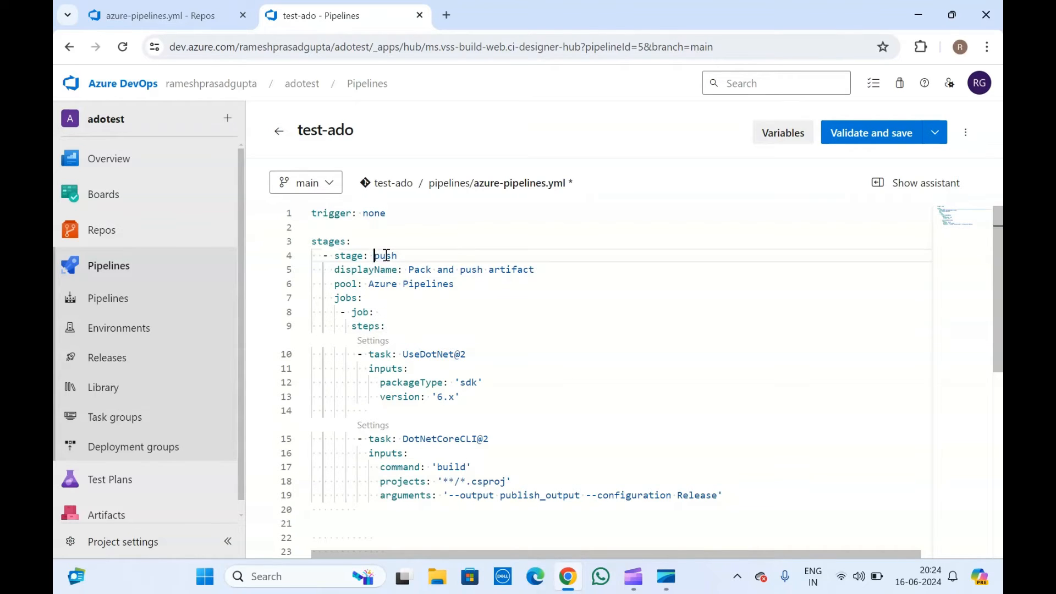
{"action": "type", "text": "build"}
{"action": "double_click", "coordinate": [419, 268]}
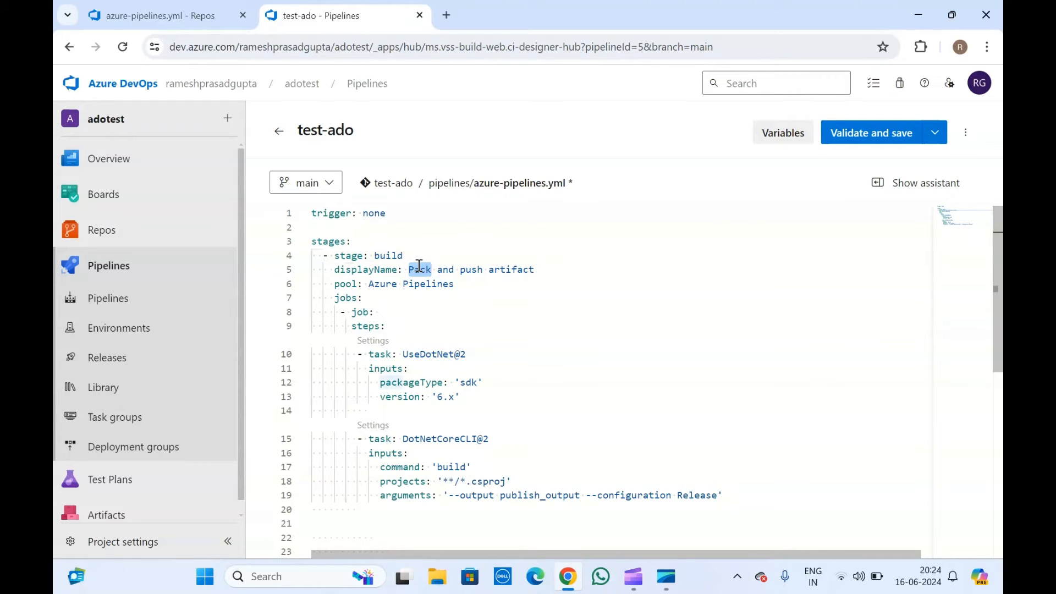
{"action": "type", "text": "Build"}
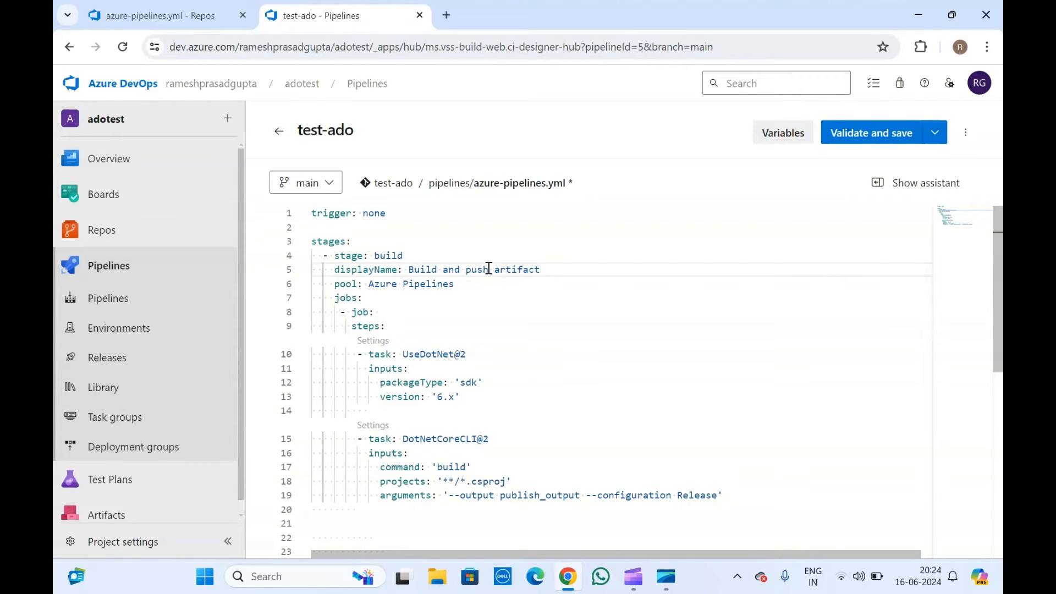
{"action": "left_click_drag", "start_coordinate": [489, 269], "coordinate": [442, 270]}
{"action": "key", "text": "BackSpace"}
{"action": "key", "text": "BackSpace"}
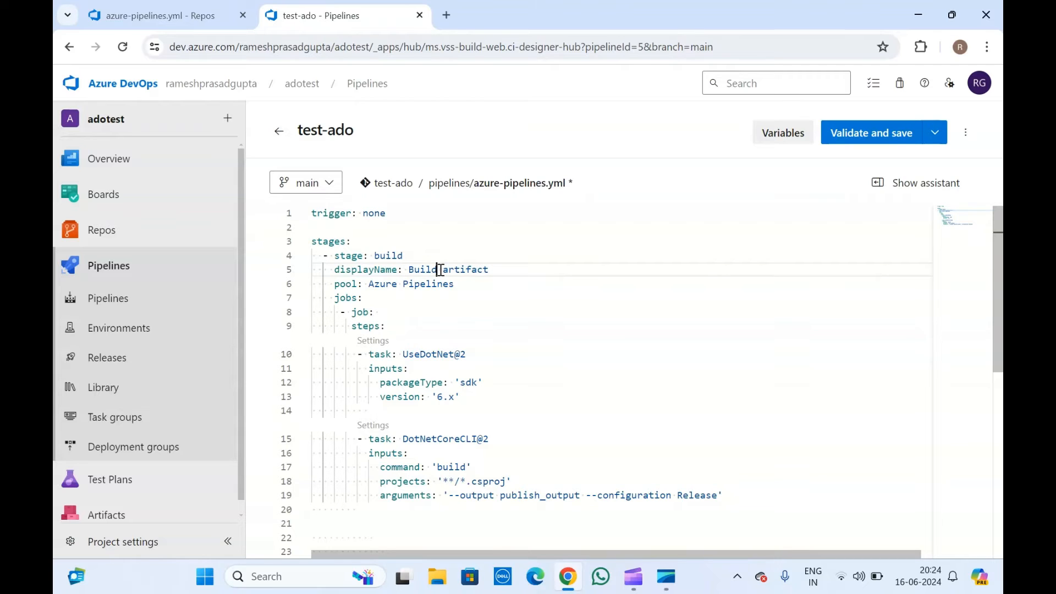
Open a blank line after the build task's arguments for a new step.
{"action": "left_click", "coordinate": [442, 416]}
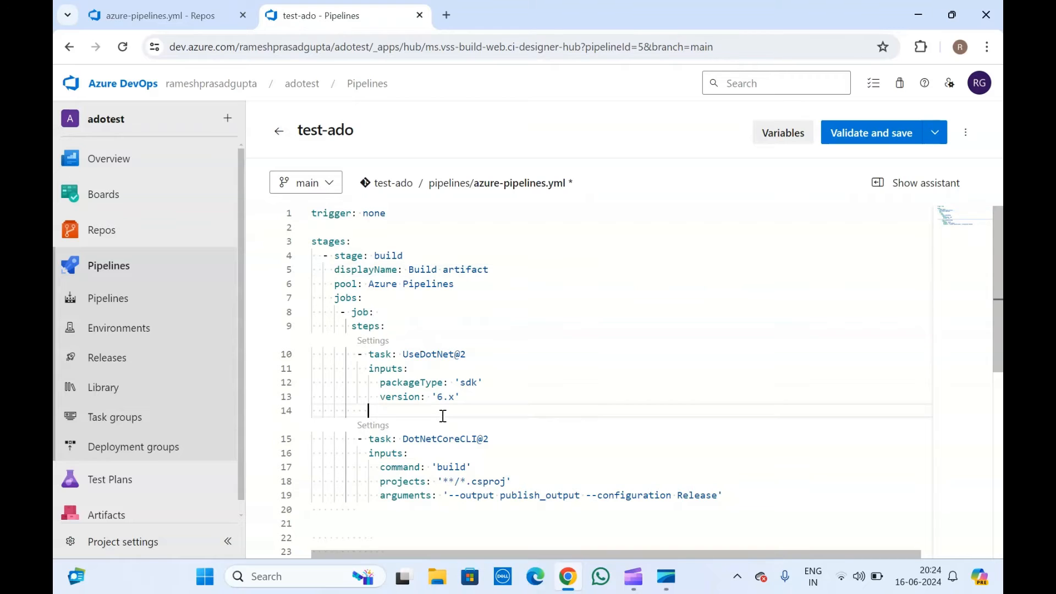
{"action": "scroll", "coordinate": [441, 416], "scroll_direction": "down", "scroll_amount": 3}
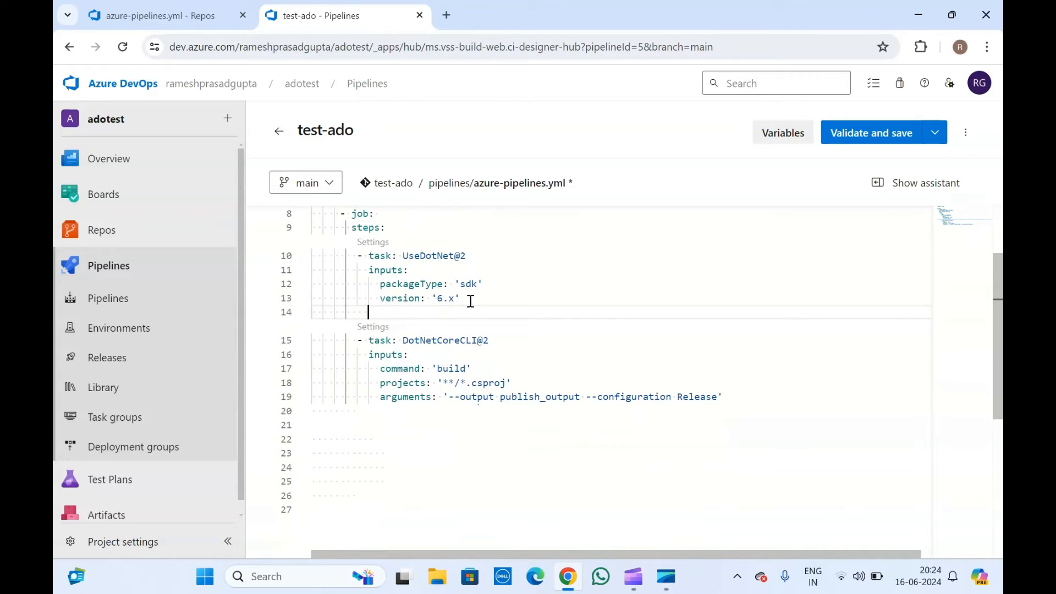
{"action": "left_click_drag", "start_coordinate": [469, 300], "coordinate": [282, 248]}
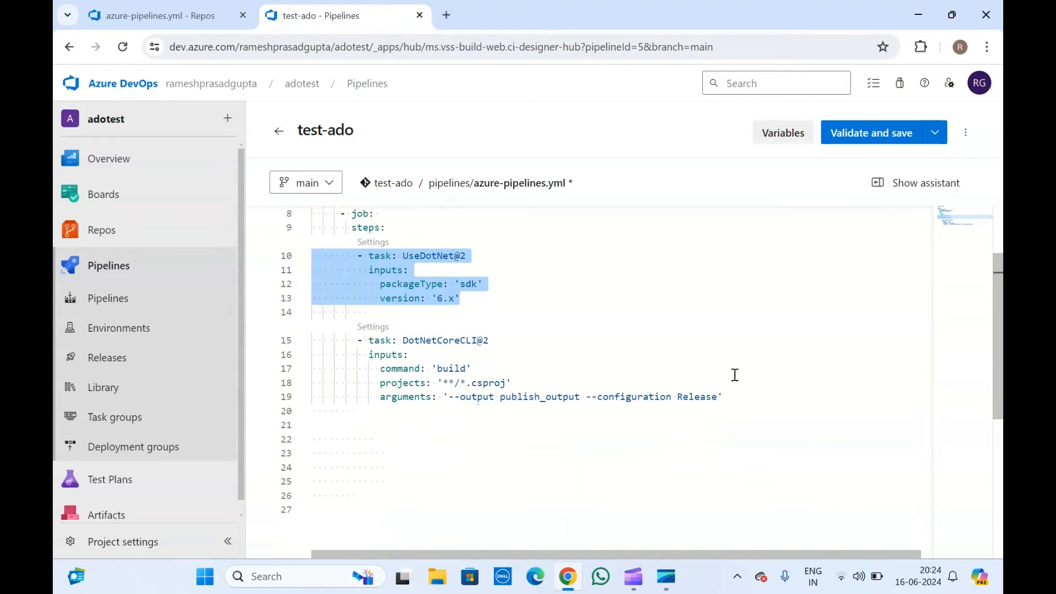
{"action": "left_click", "coordinate": [737, 397]}
{"action": "key", "text": "Return"}
{"action": "key", "text": "Return"}
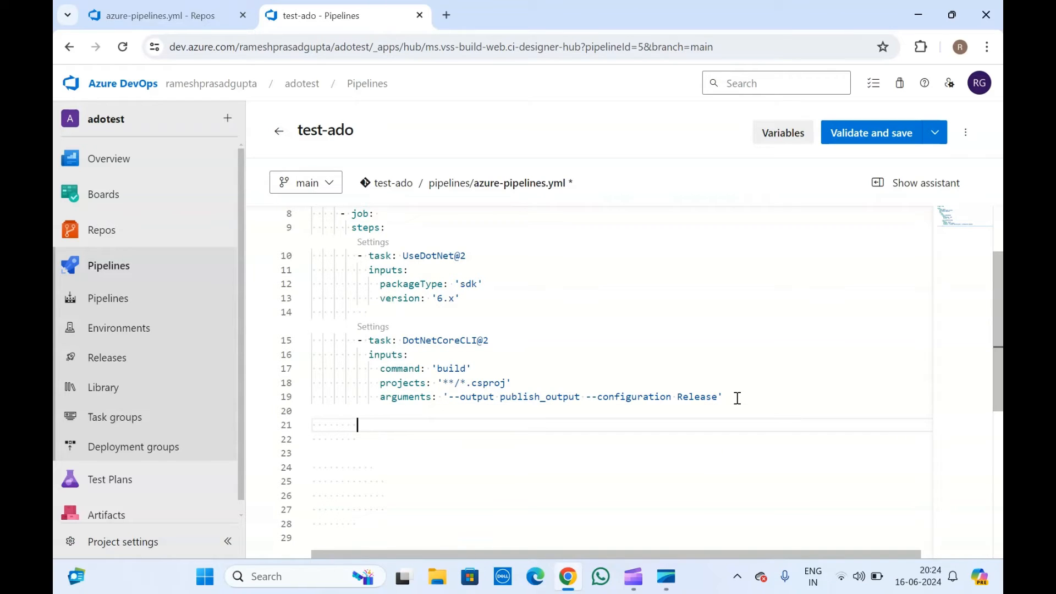
Add a '- task: NexusIqPipelineTask@1' step after the build task using IntelliSense.
{"action": "type", "text": "-"}
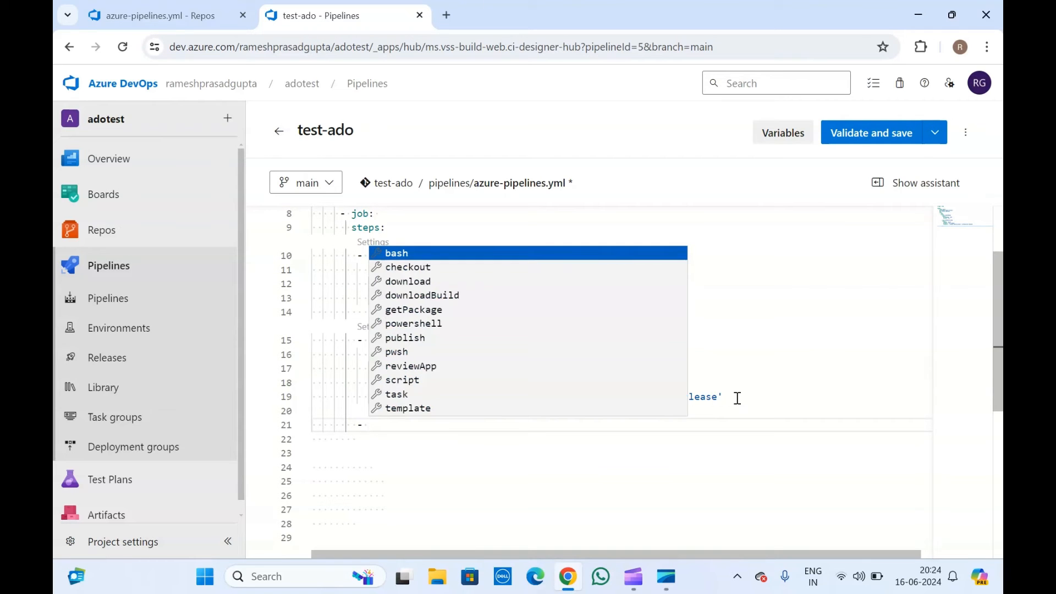
{"action": "type", "text": " task"}
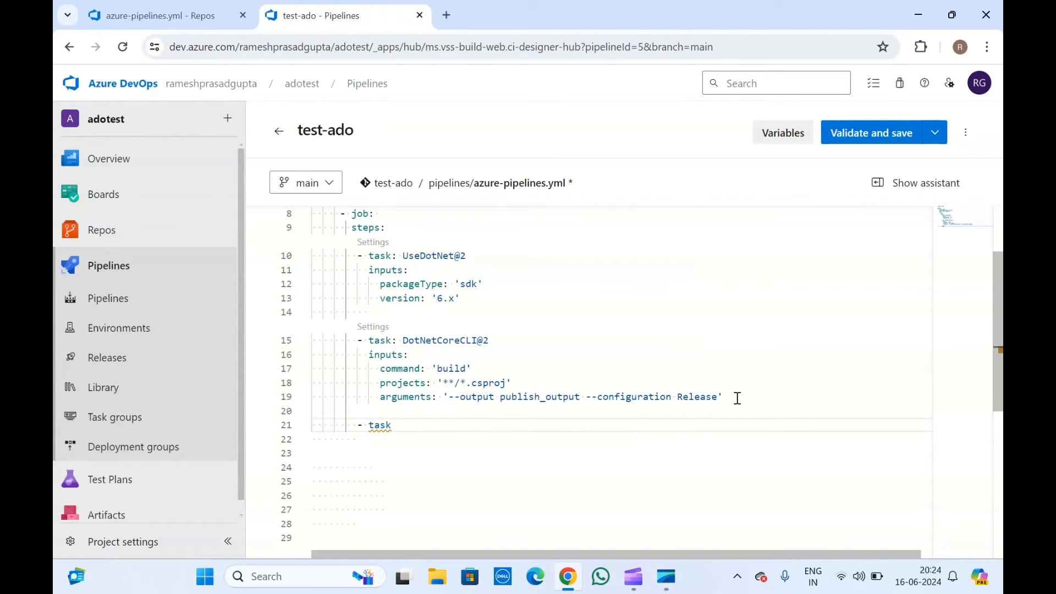
{"action": "type", "text": ": ne"}
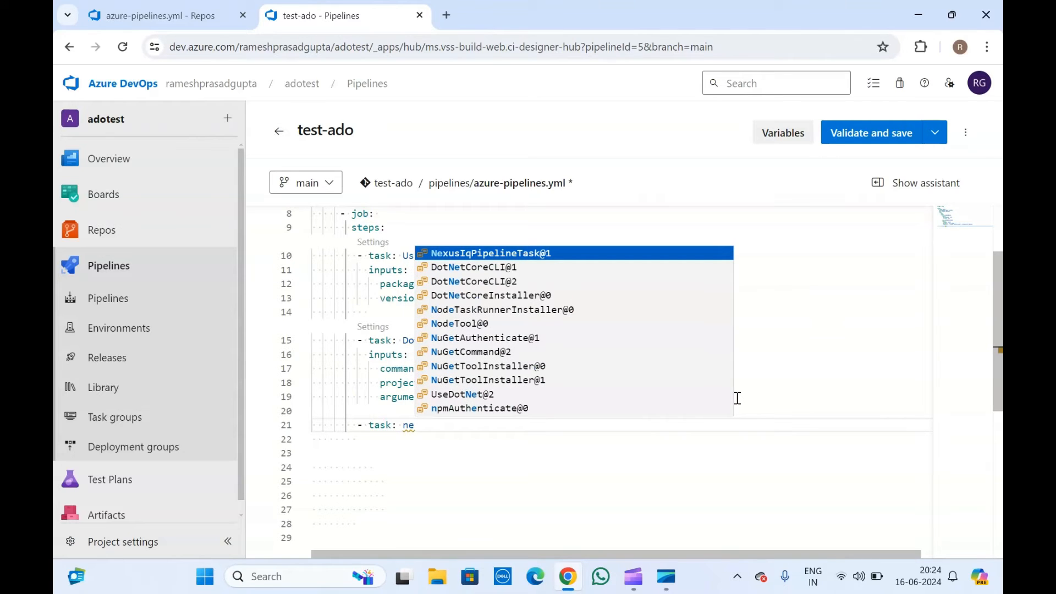
{"action": "key", "text": "Down"}
{"action": "key", "text": "Up"}
{"action": "key", "text": "Return"}
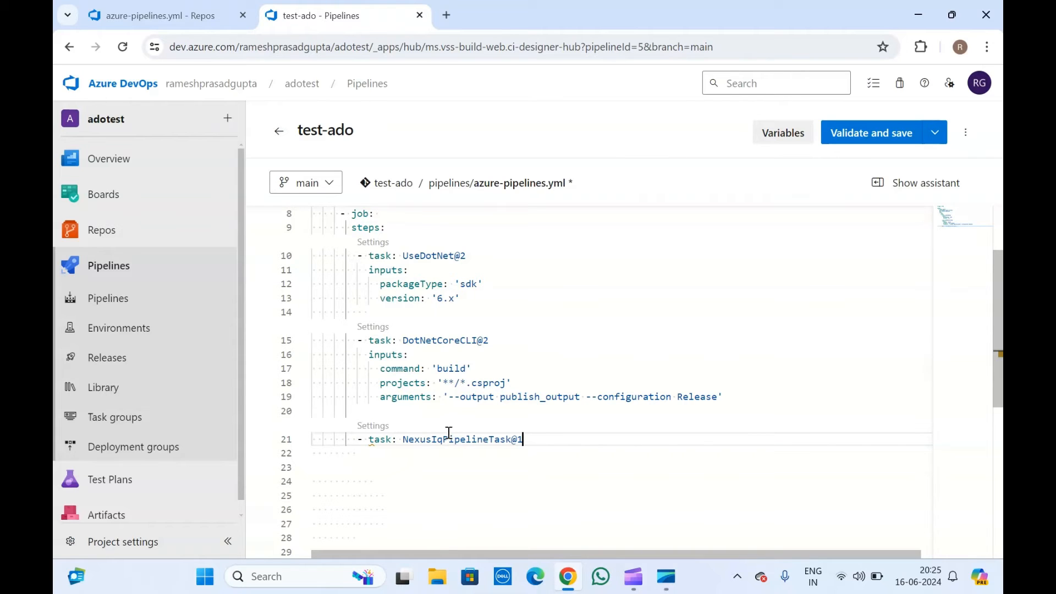
{"action": "scroll", "coordinate": [449, 433], "scroll_direction": "down", "scroll_amount": 1}
{"action": "key", "text": "Return"}
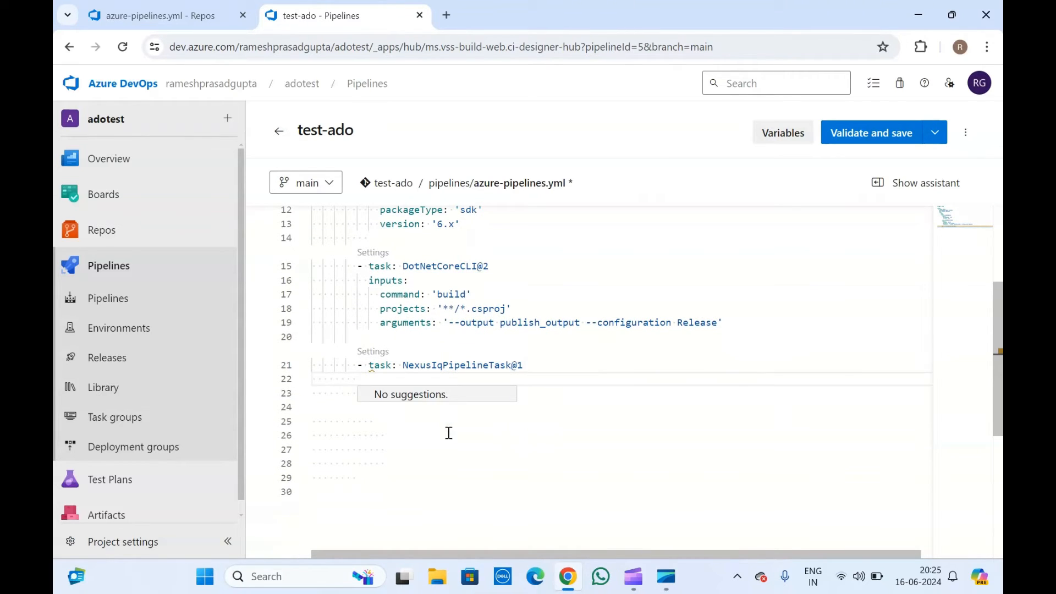
Give the Nexus IQ task an inputs section with an empty applicationId input.
{"action": "type", "text": "in"}
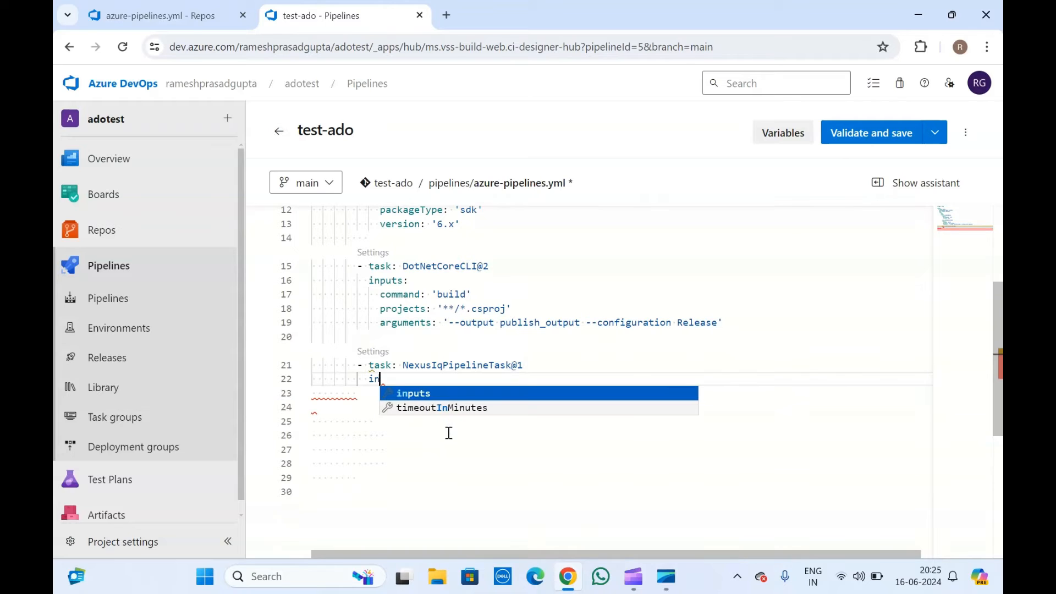
{"action": "key", "text": "Return"}
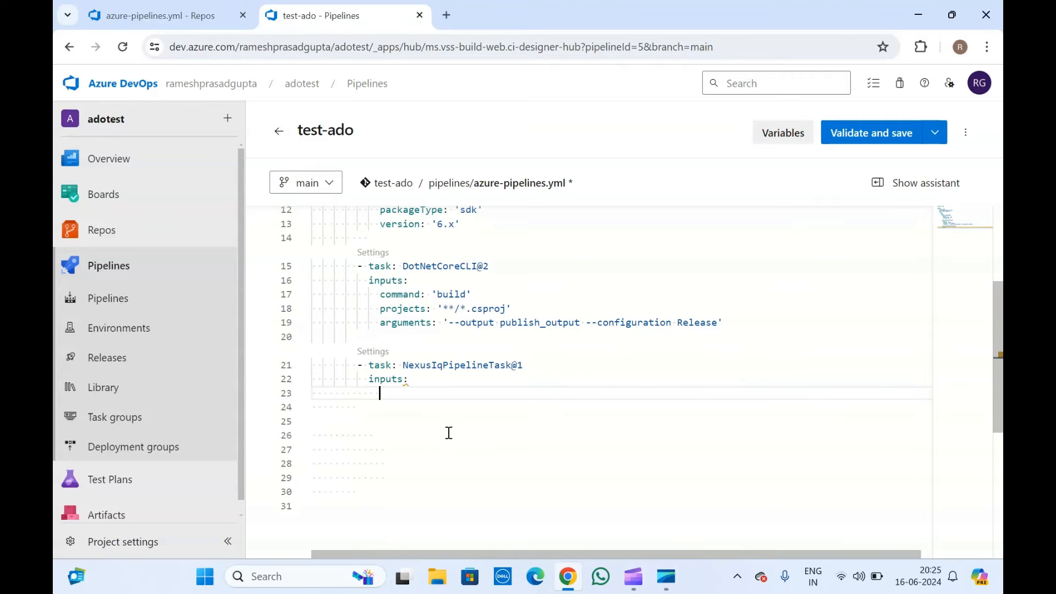
{"action": "key", "text": "ctrl+space"}
{"action": "key", "text": "Down"}
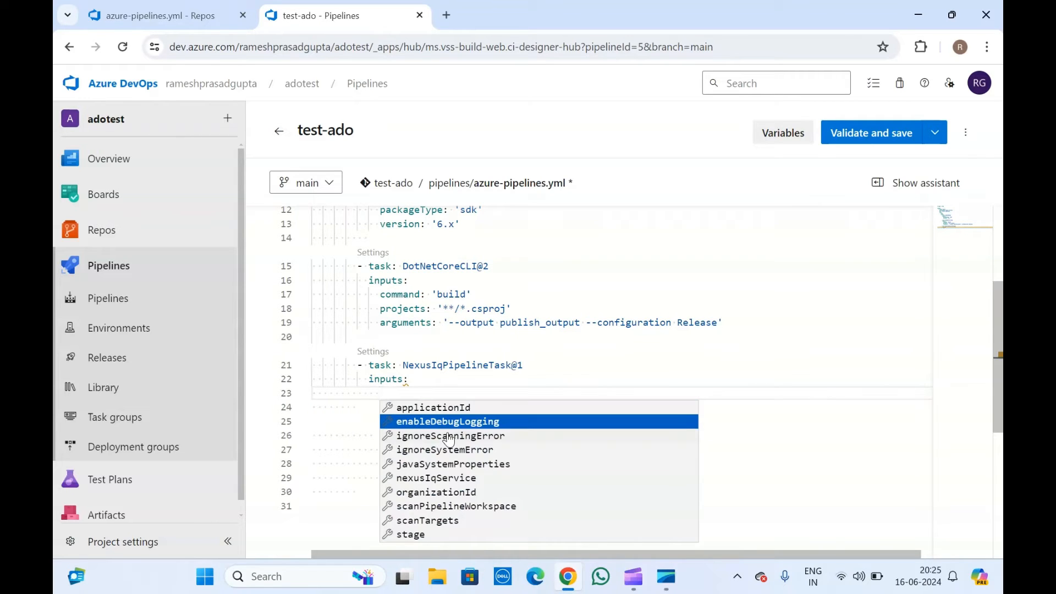
{"action": "key", "text": "Up"}
{"action": "key", "text": "Return"}
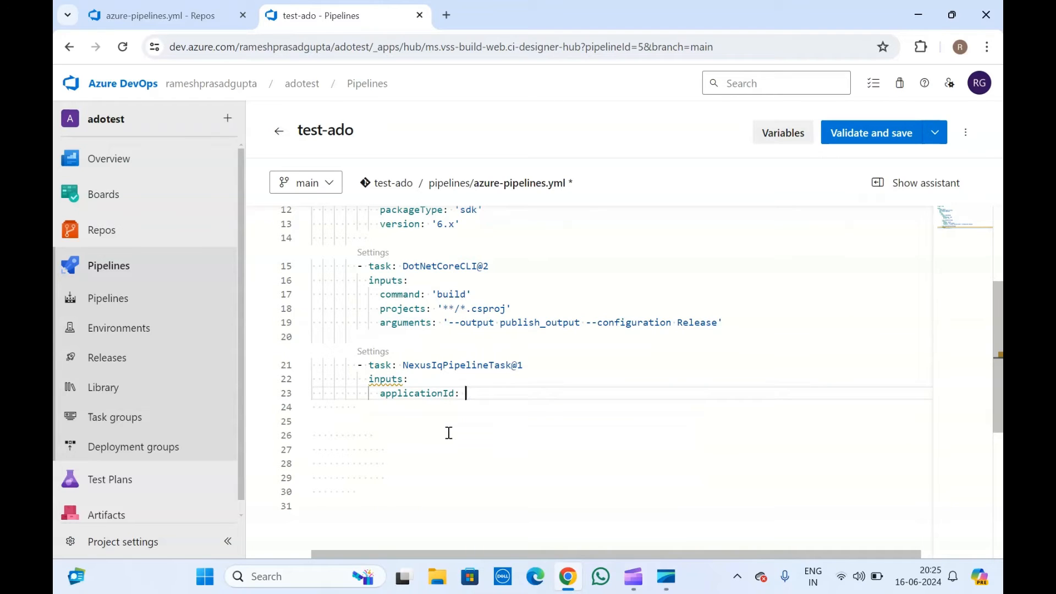
{"action": "key", "text": "Return"}
Add an empty organizationId input below applicationId, leaving nexusIqService out.
{"action": "left_click", "coordinate": [449, 433]}
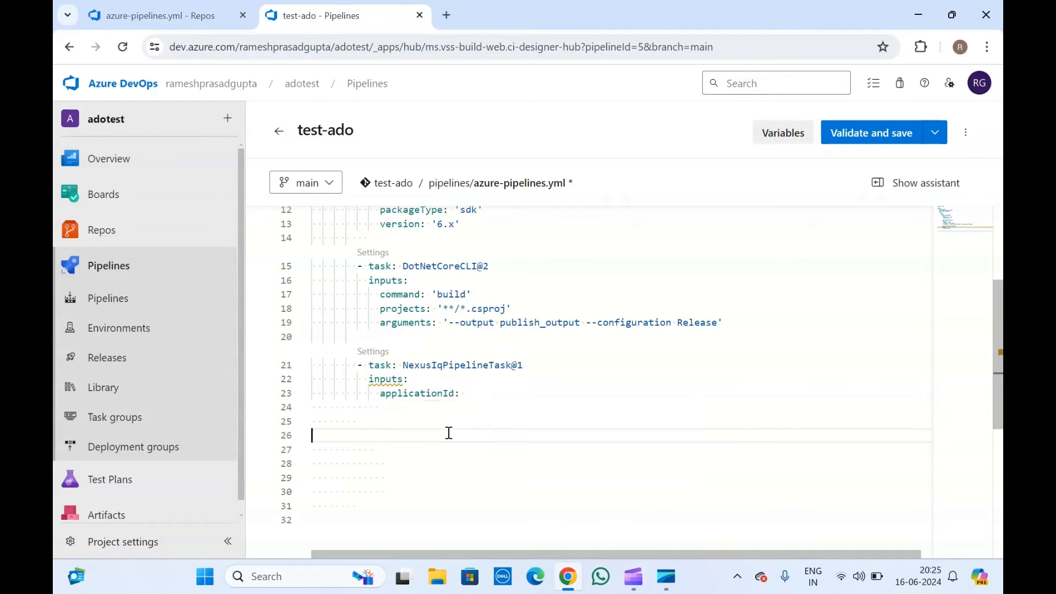
{"action": "left_click", "coordinate": [398, 404]}
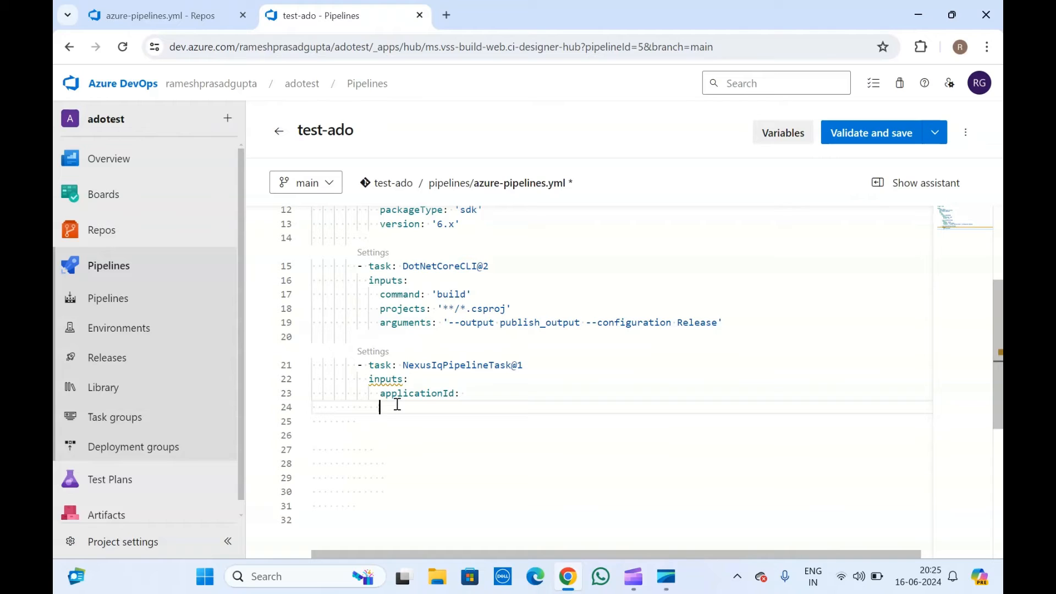
{"action": "key", "text": "ctrl+space"}
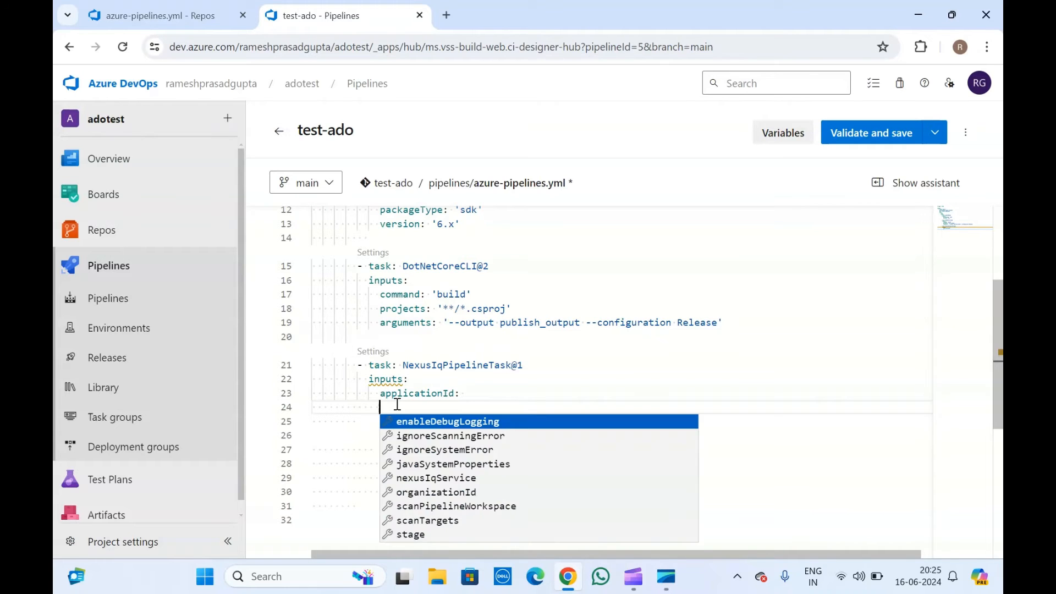
{"action": "key", "text": "Down"}
{"action": "key", "text": "Down"}
{"action": "key", "text": "Down"}
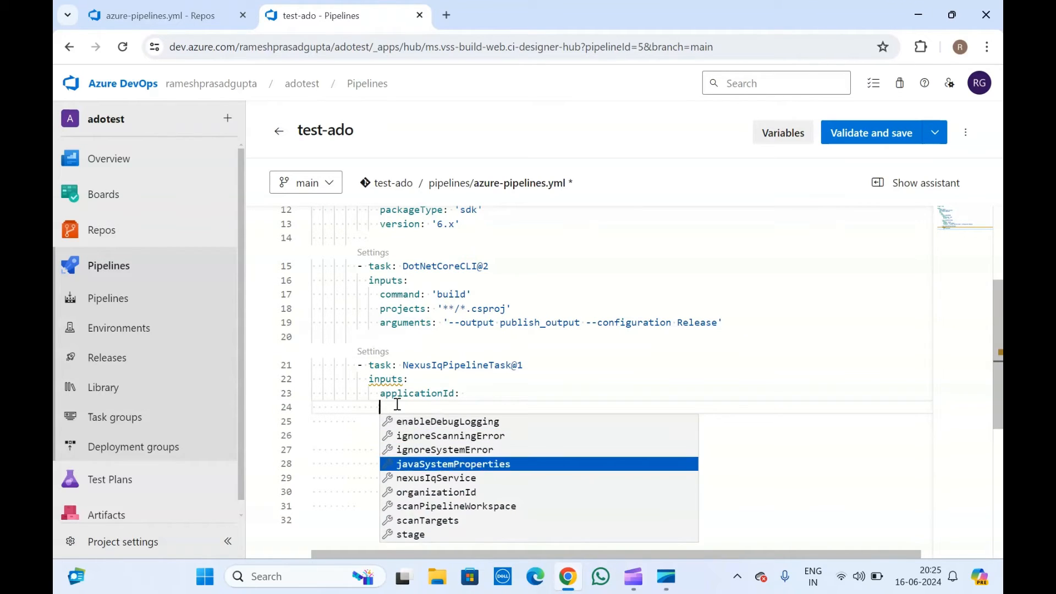
{"action": "key", "text": "Down"}
{"action": "key", "text": "Down"}
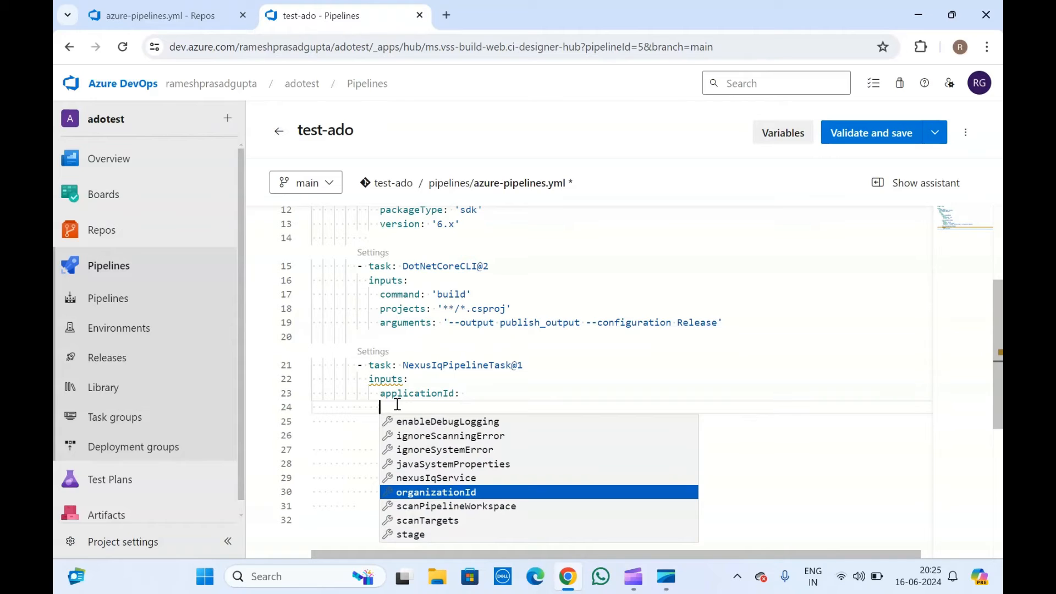
{"action": "key", "text": "Return"}
{"action": "key", "text": "Return"}
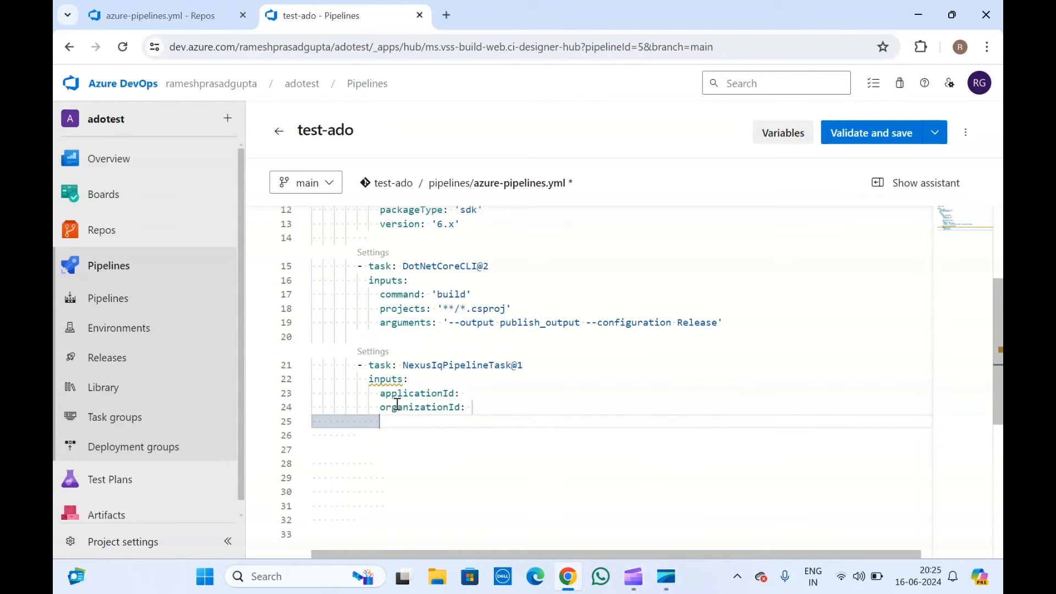
{"action": "key", "text": "ctrl+space"}
{"action": "key", "text": "Down"}
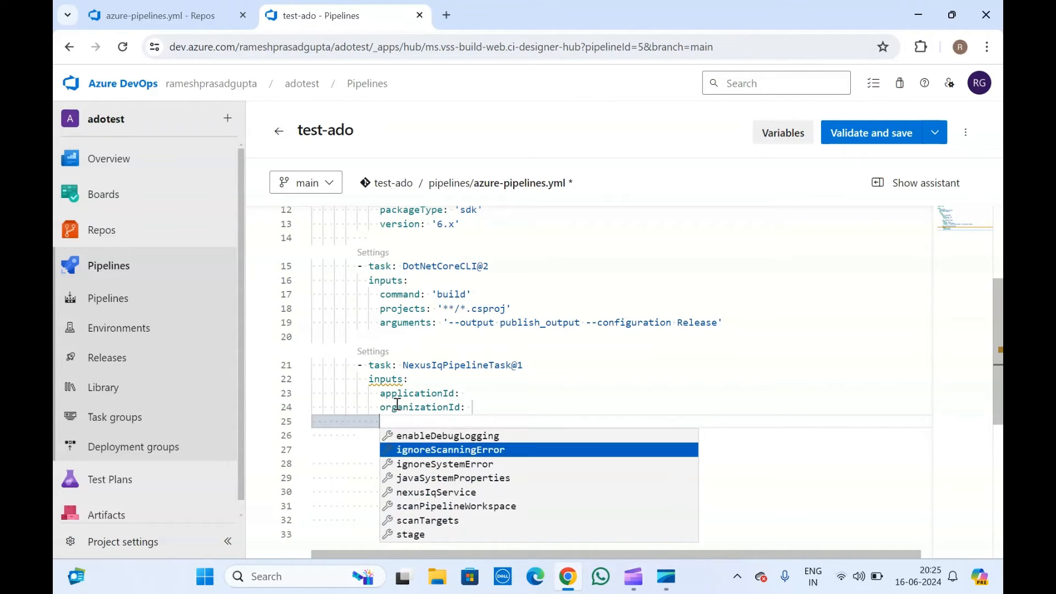
{"action": "key", "text": "Down"}
{"action": "key", "text": "Down"}
{"action": "key", "text": "Down"}
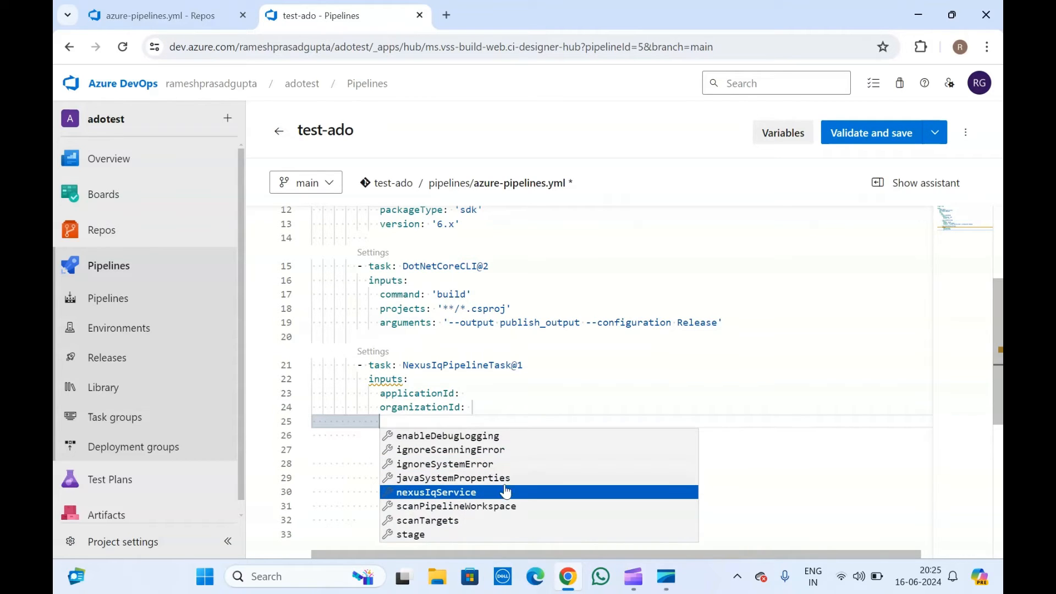
{"action": "left_click", "coordinate": [429, 380]}
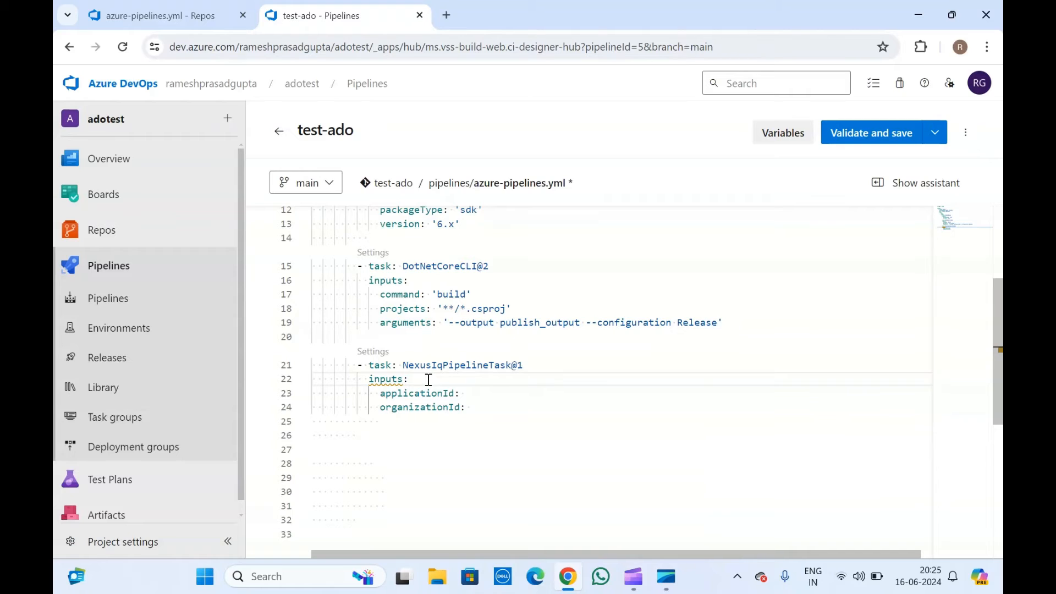
{"action": "left_click", "coordinate": [405, 337]}
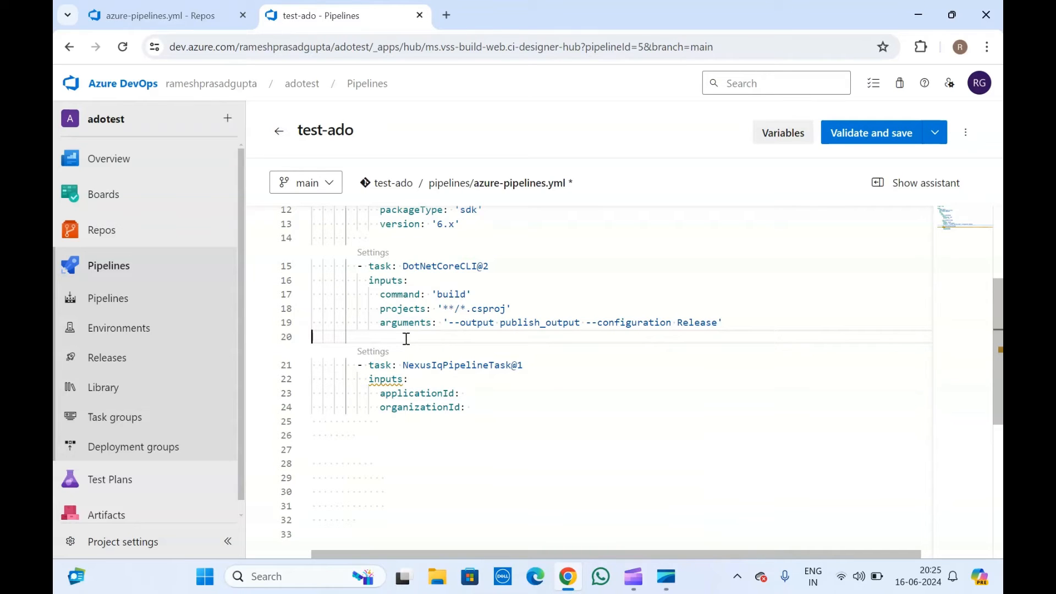
Find the Nexus IQ Service Connection list empty, then open Project settings in a new tab.
{"action": "left_click", "coordinate": [378, 353]}
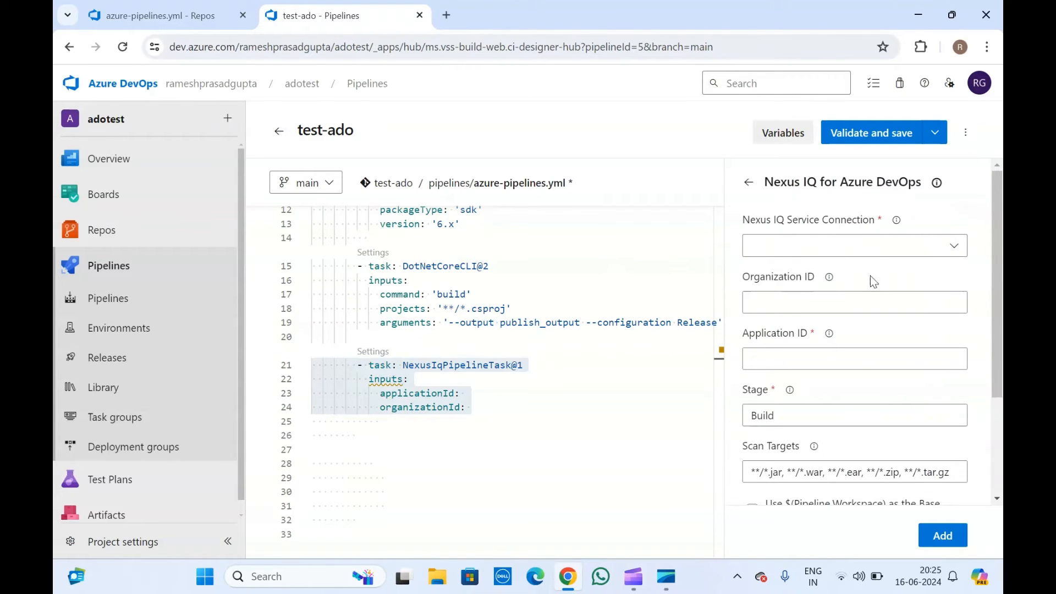
{"action": "left_click", "coordinate": [954, 246]}
{"action": "left_click", "coordinate": [794, 246]}
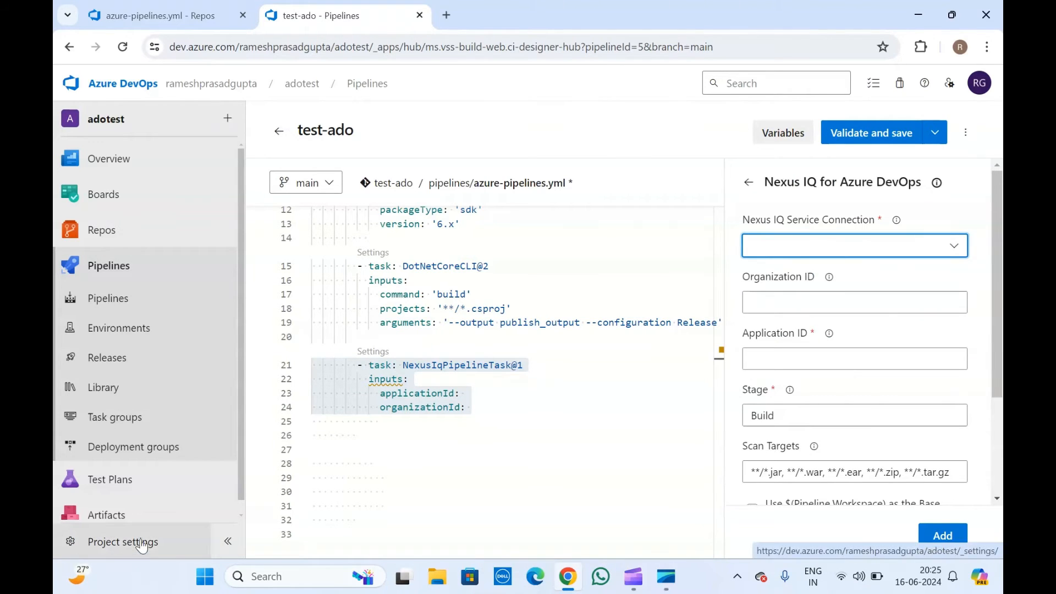
{"action": "left_click", "coordinate": [824, 256]}
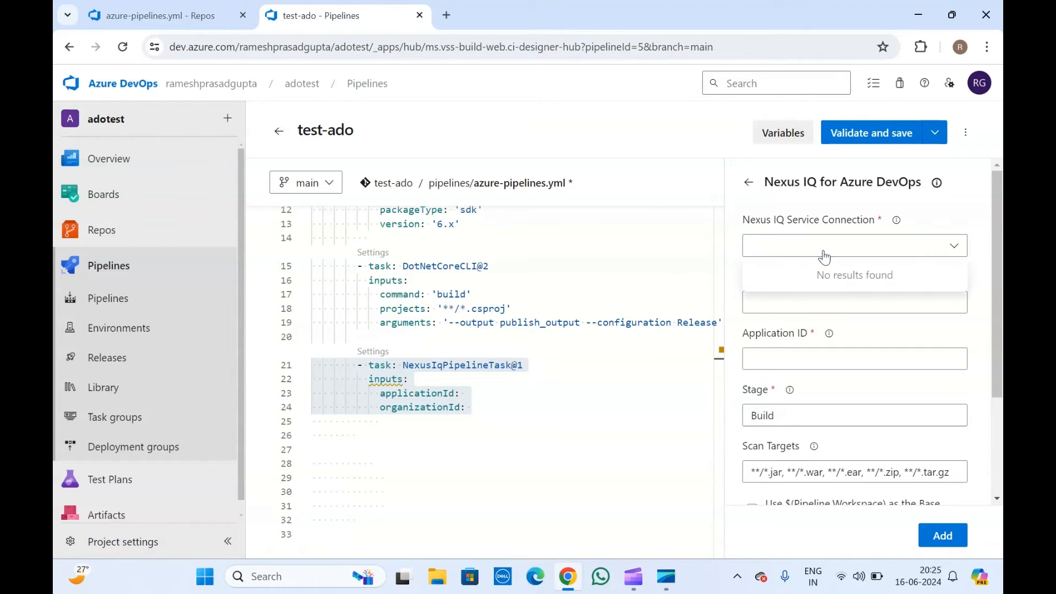
{"action": "right_click", "coordinate": [127, 547]}
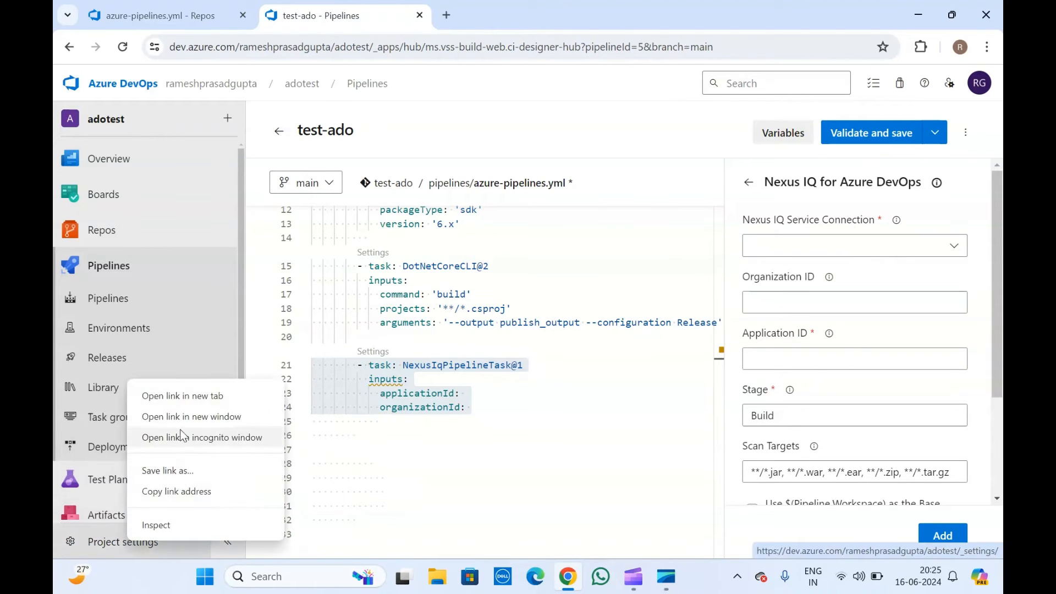
{"action": "left_click", "coordinate": [186, 398]}
In the settings tab, start a new Nexus IQ service connection from Service connections.
{"action": "left_click", "coordinate": [508, 6]}
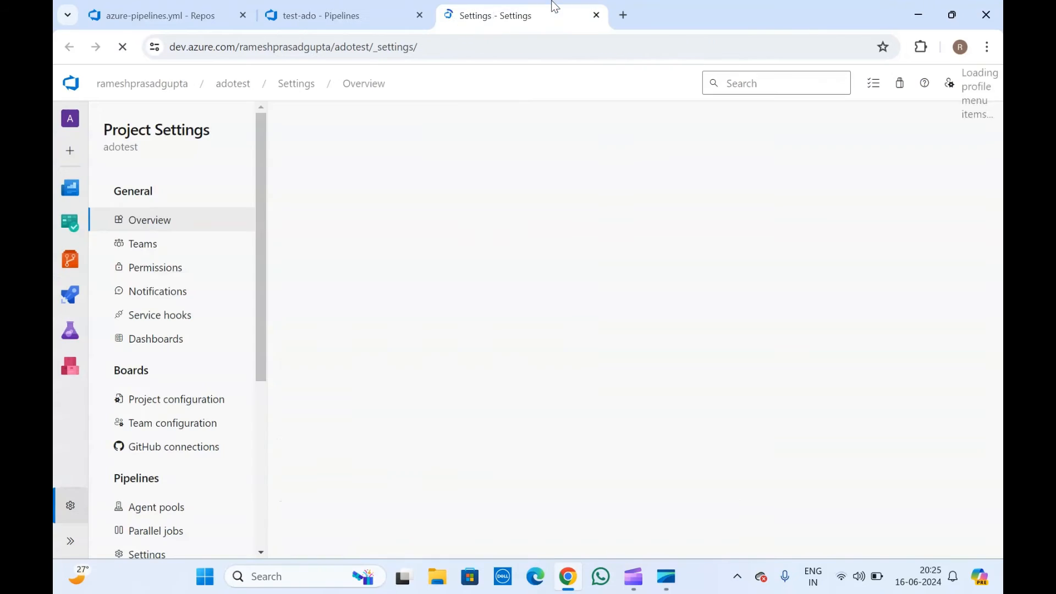
{"action": "scroll", "coordinate": [167, 371], "scroll_direction": "down", "scroll_amount": 3}
{"action": "scroll", "coordinate": [167, 370], "scroll_direction": "down", "scroll_amount": 2}
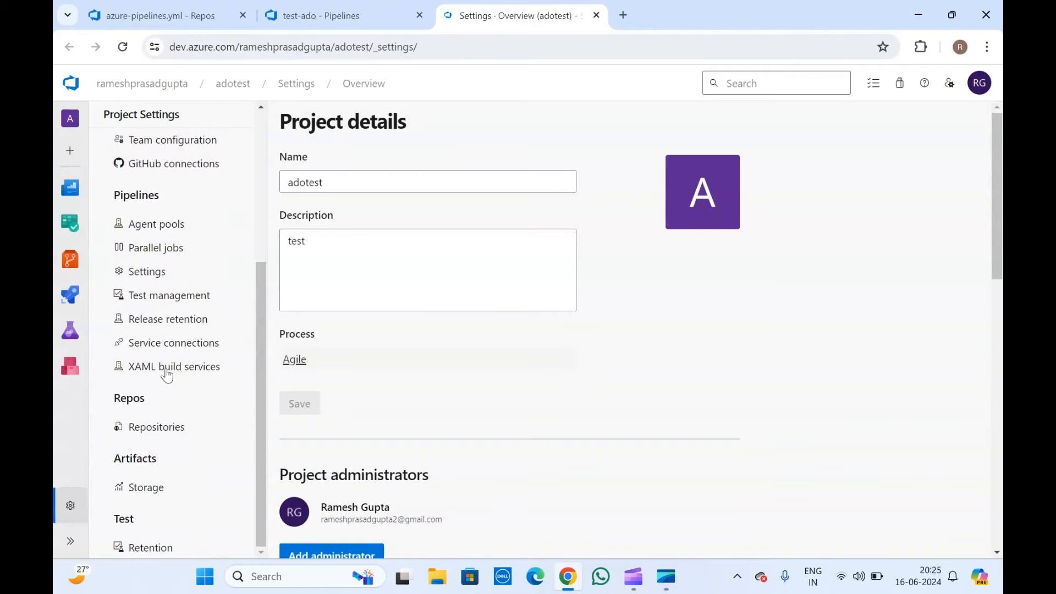
{"action": "left_click", "coordinate": [165, 342]}
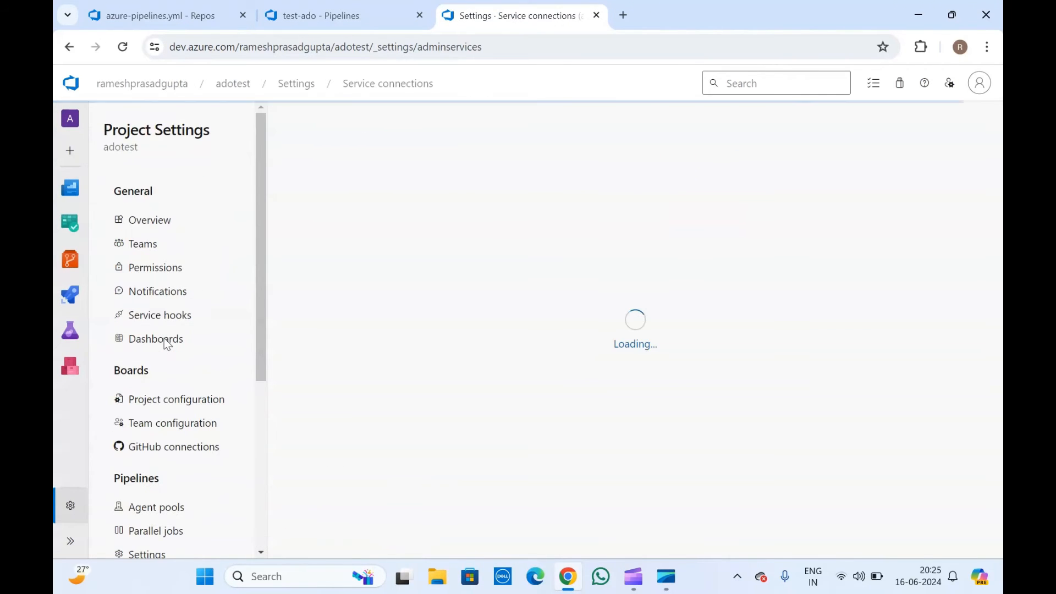
{"action": "left_click", "coordinate": [881, 136]}
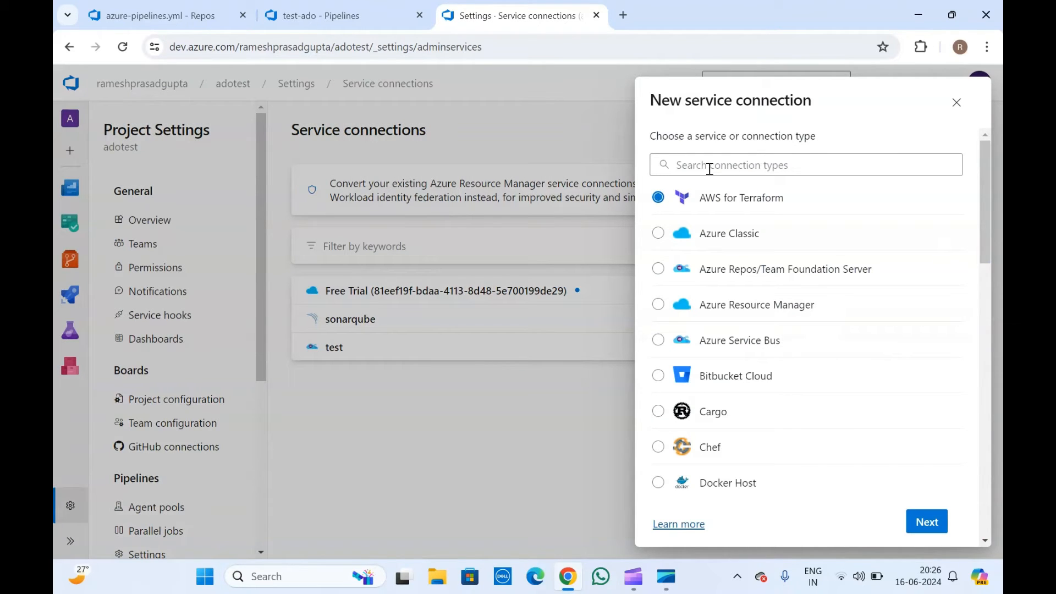
{"action": "left_click", "coordinate": [711, 165]}
{"action": "type", "text": "nex"}
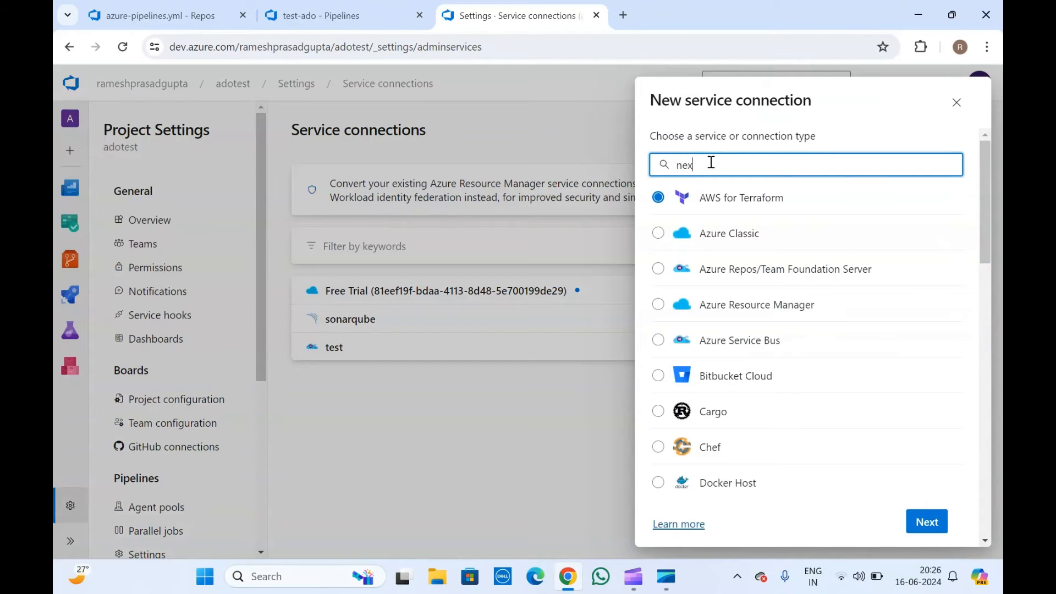
{"action": "type", "text": "u"}
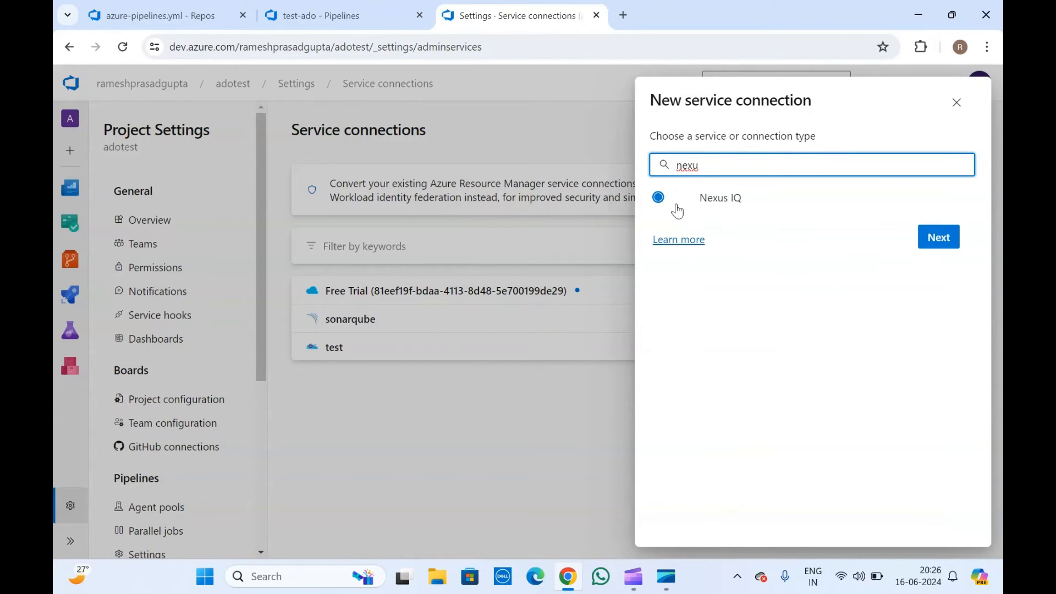
{"action": "left_click", "coordinate": [944, 238]}
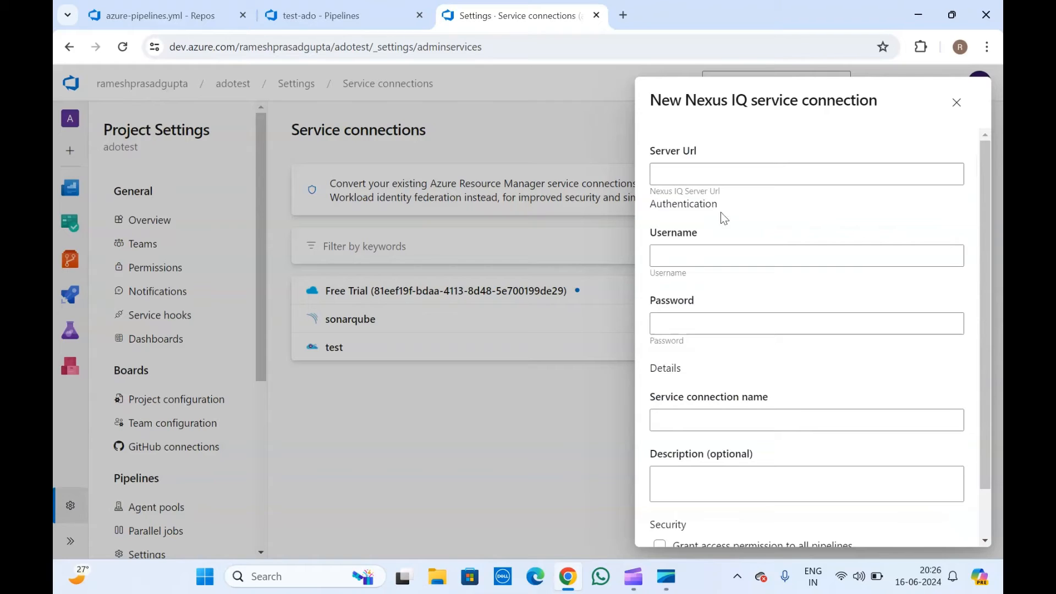
Review the Nexus IQ connection fields, close the form unsaved, and return to the pipeline tab.
{"action": "left_click", "coordinate": [707, 176]}
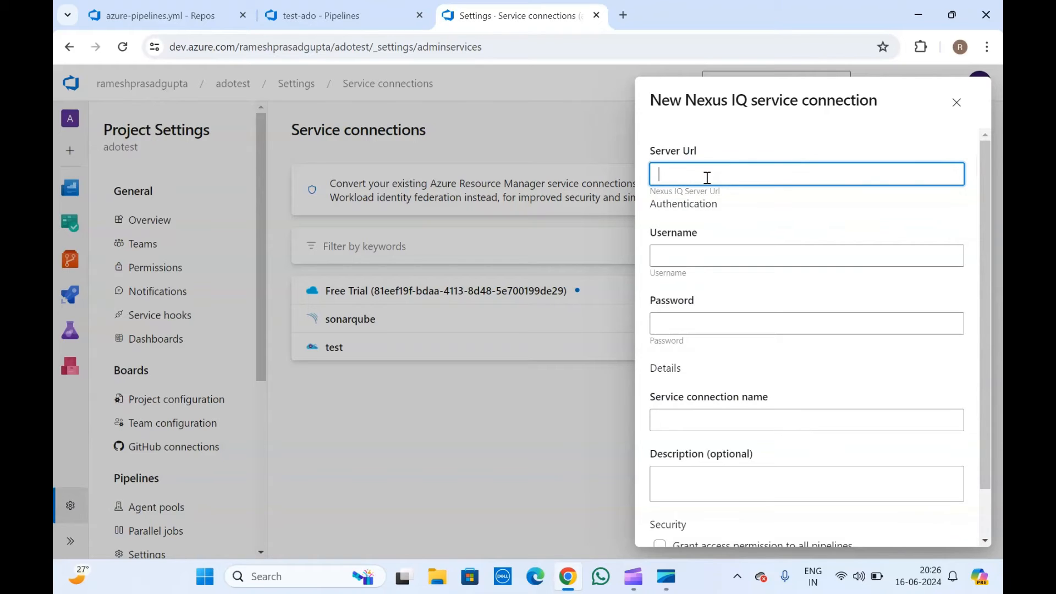
{"action": "left_click", "coordinate": [699, 251]}
{"action": "scroll", "coordinate": [699, 252], "scroll_direction": "down", "scroll_amount": 1}
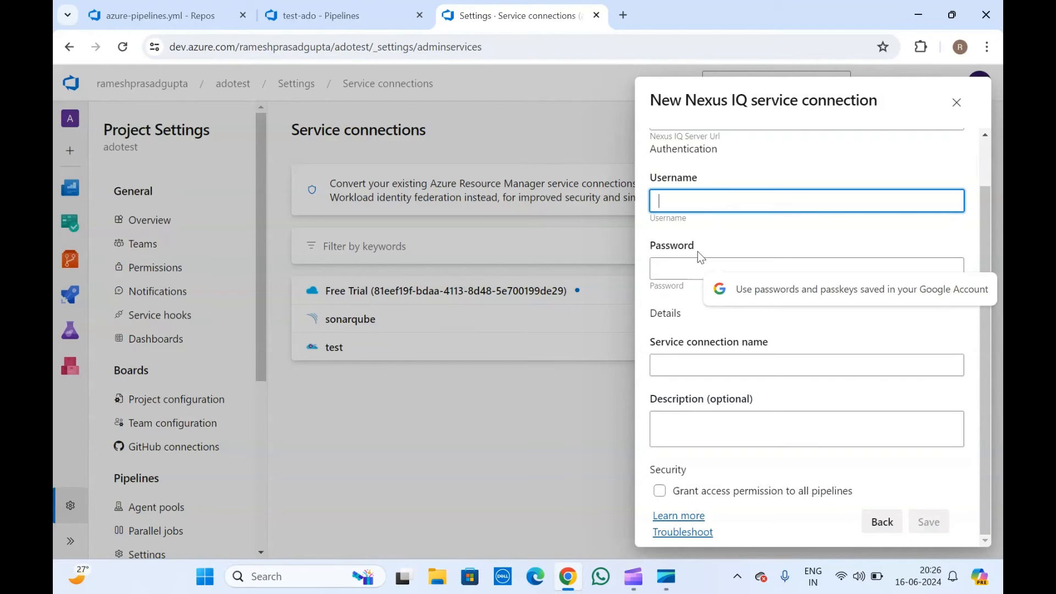
{"action": "left_click", "coordinate": [698, 252]}
{"action": "left_click", "coordinate": [704, 373]}
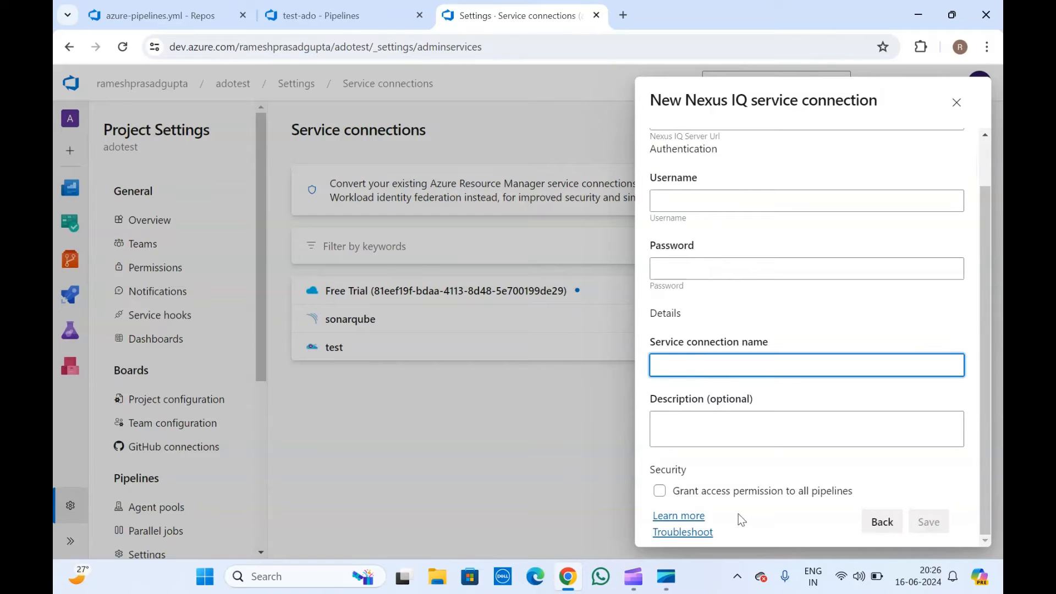
{"action": "left_click", "coordinate": [685, 497]}
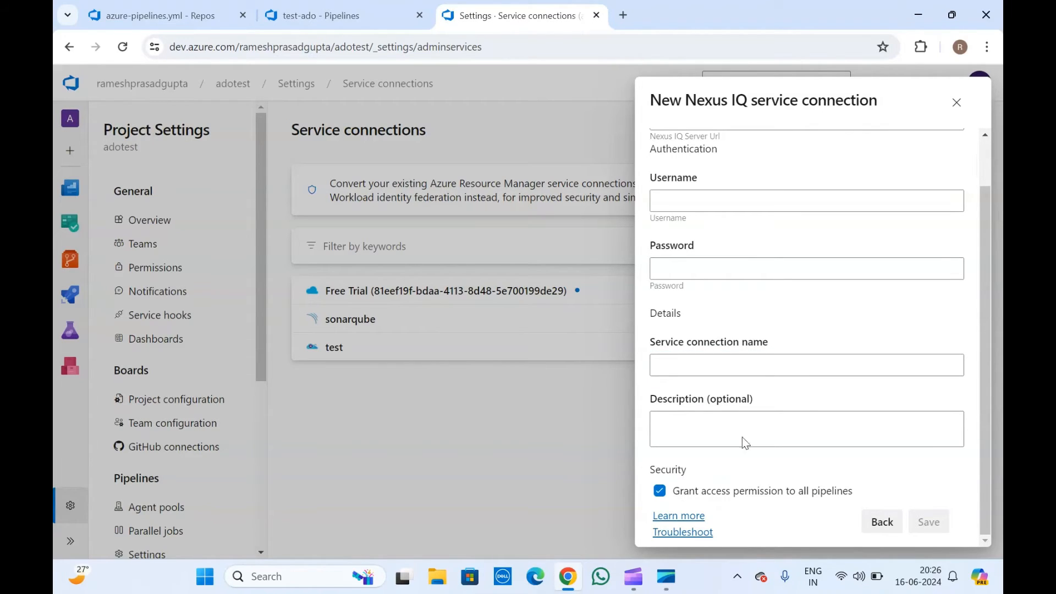
{"action": "left_click", "coordinate": [957, 103]}
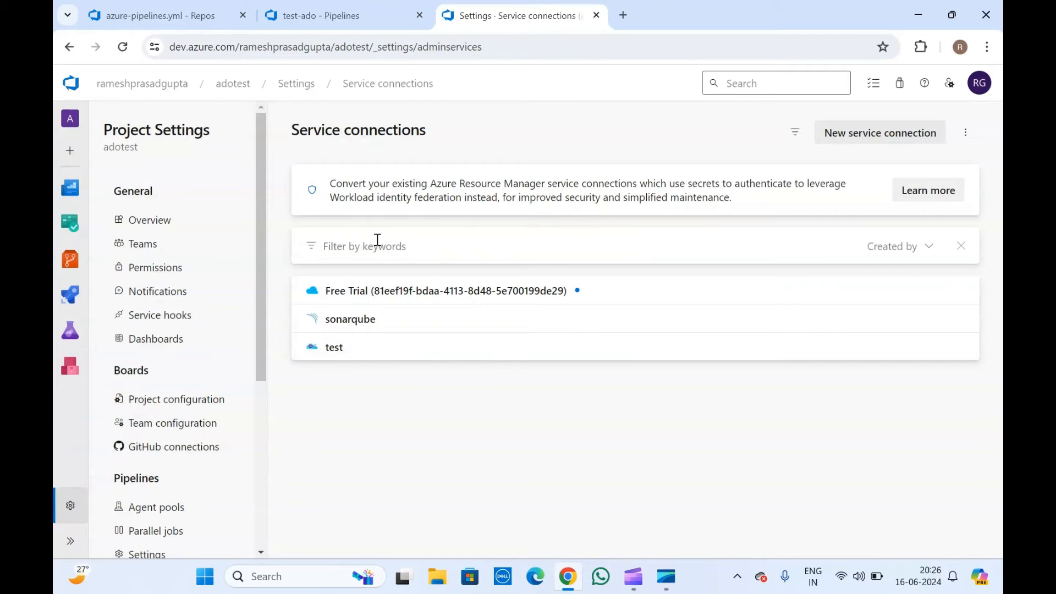
{"action": "left_click", "coordinate": [341, 1]}
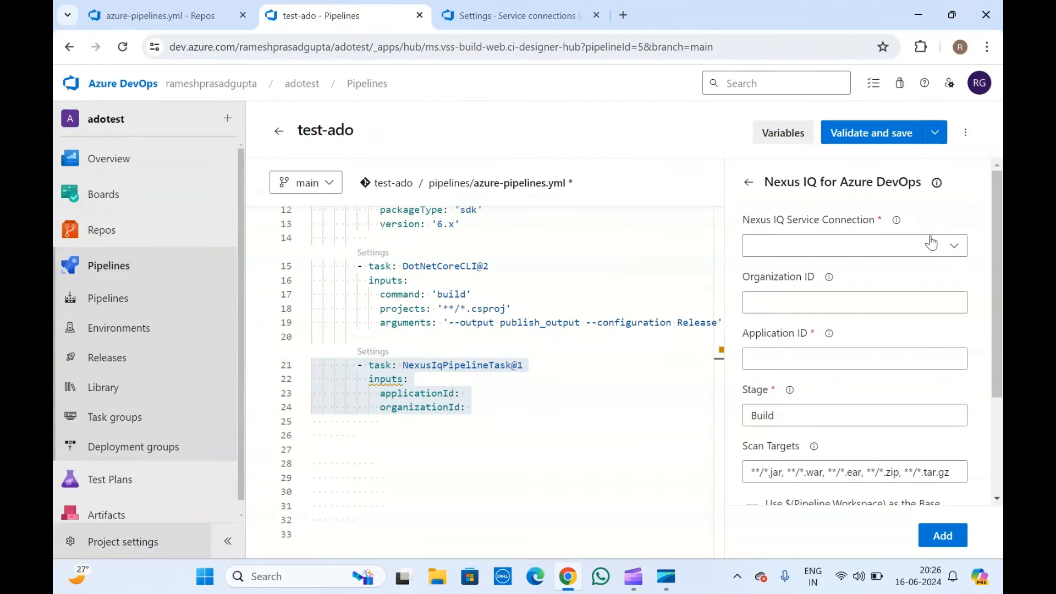
{"action": "left_click", "coordinate": [954, 246]}
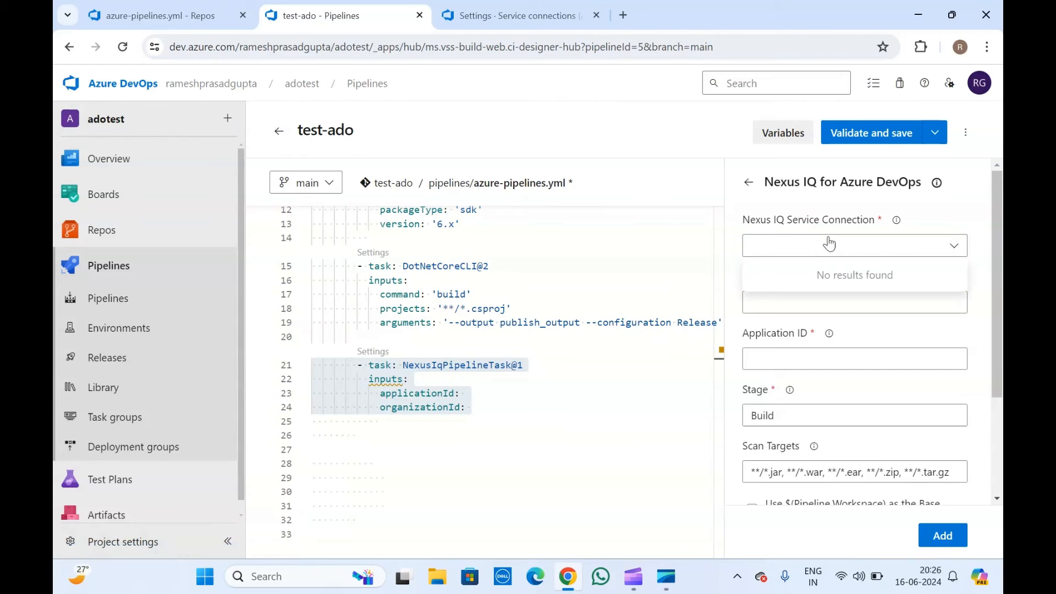
{"action": "left_click", "coordinate": [816, 254]}
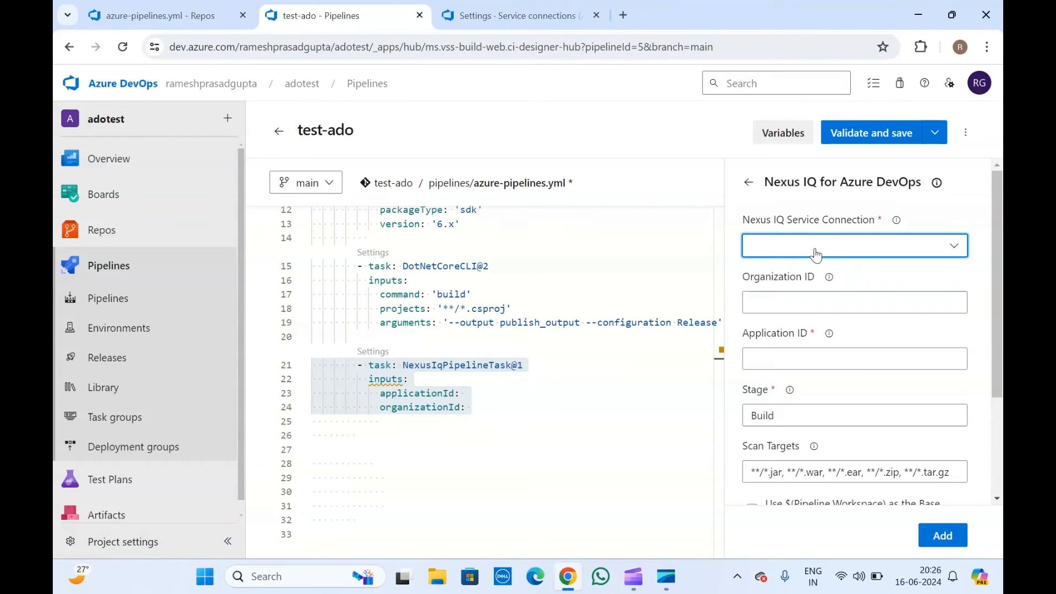
{"action": "left_click", "coordinate": [815, 254]}
{"action": "left_click", "coordinate": [842, 219]}
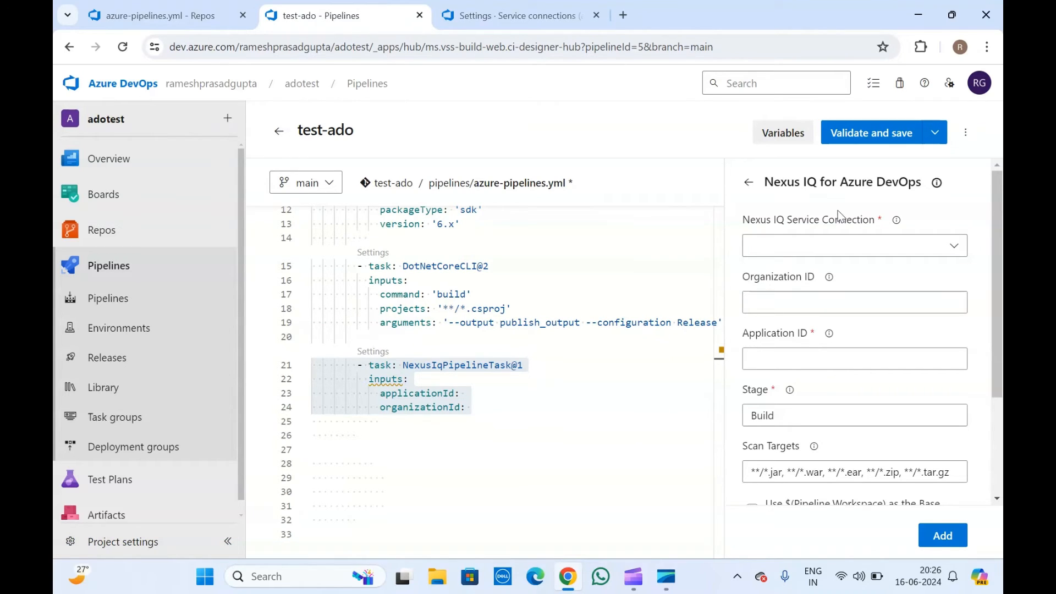
{"action": "left_click", "coordinate": [800, 309]}
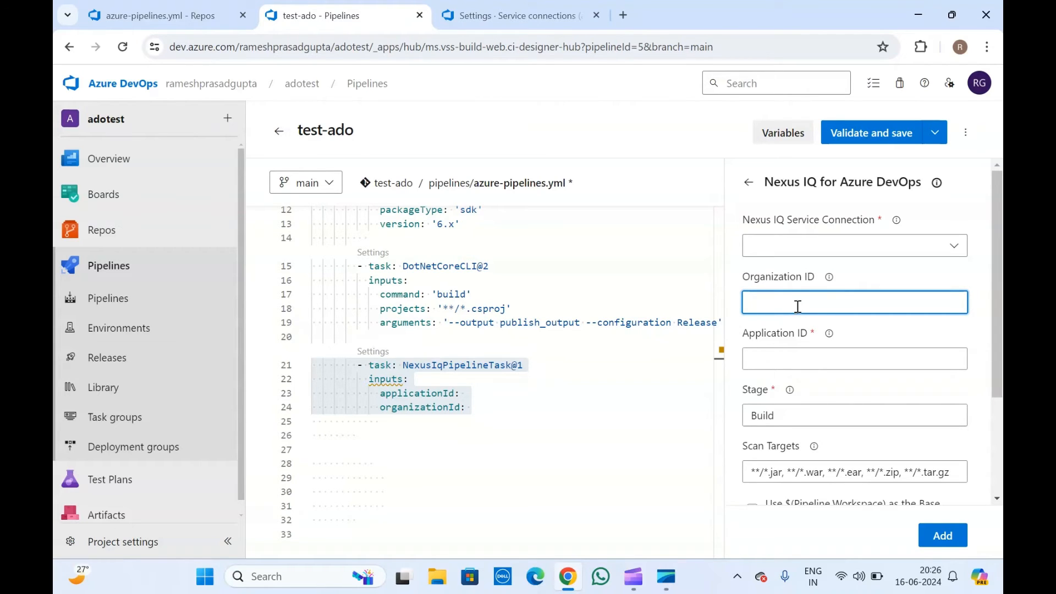
{"action": "triple_click", "coordinate": [856, 219]}
{"action": "left_click", "coordinate": [856, 218]}
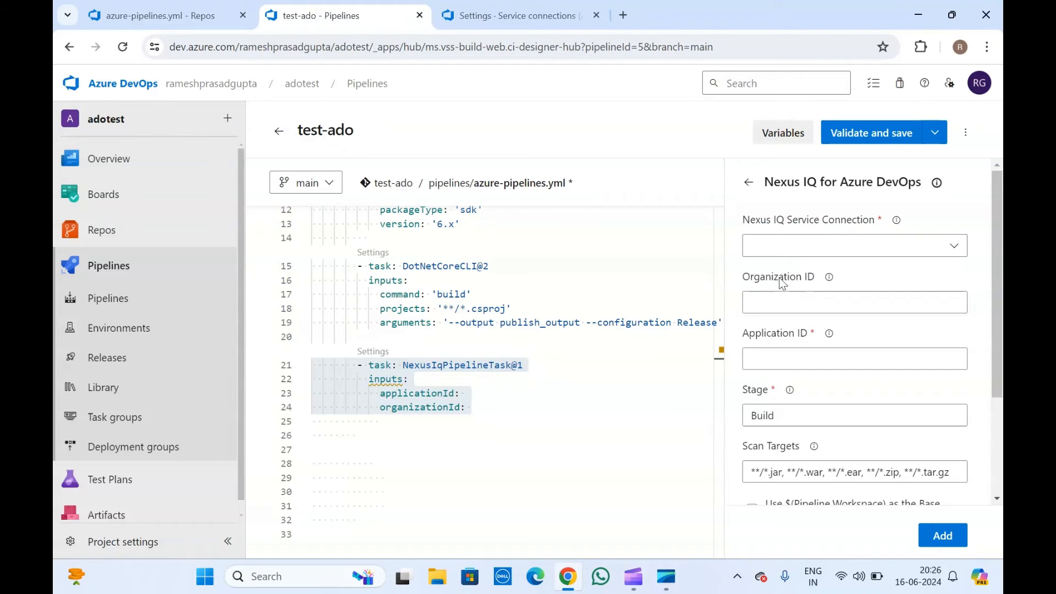
{"action": "left_click", "coordinate": [782, 355]}
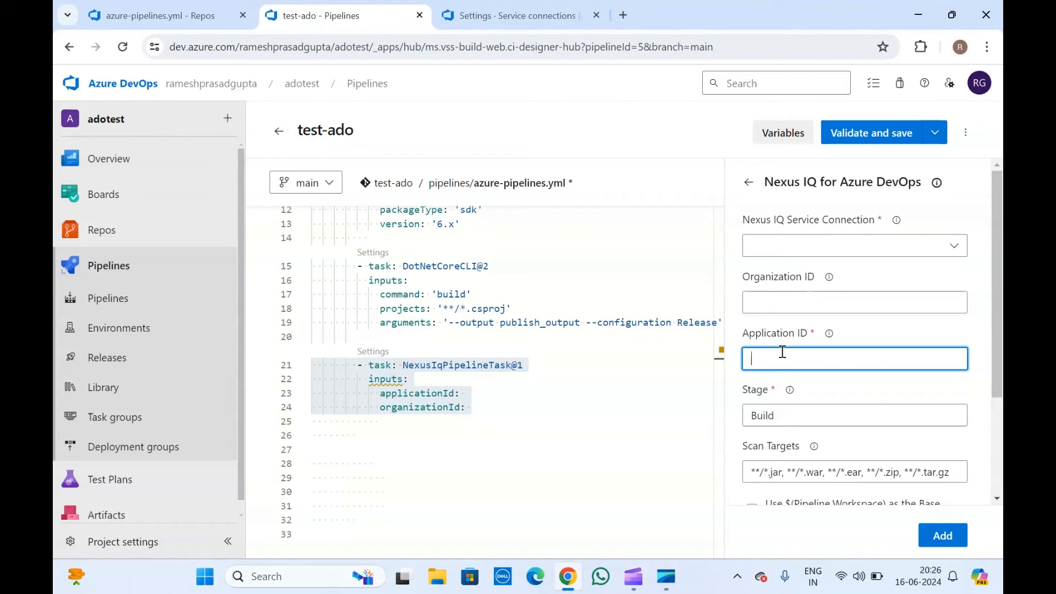
{"action": "scroll", "coordinate": [783, 352], "scroll_direction": "down", "scroll_amount": 1}
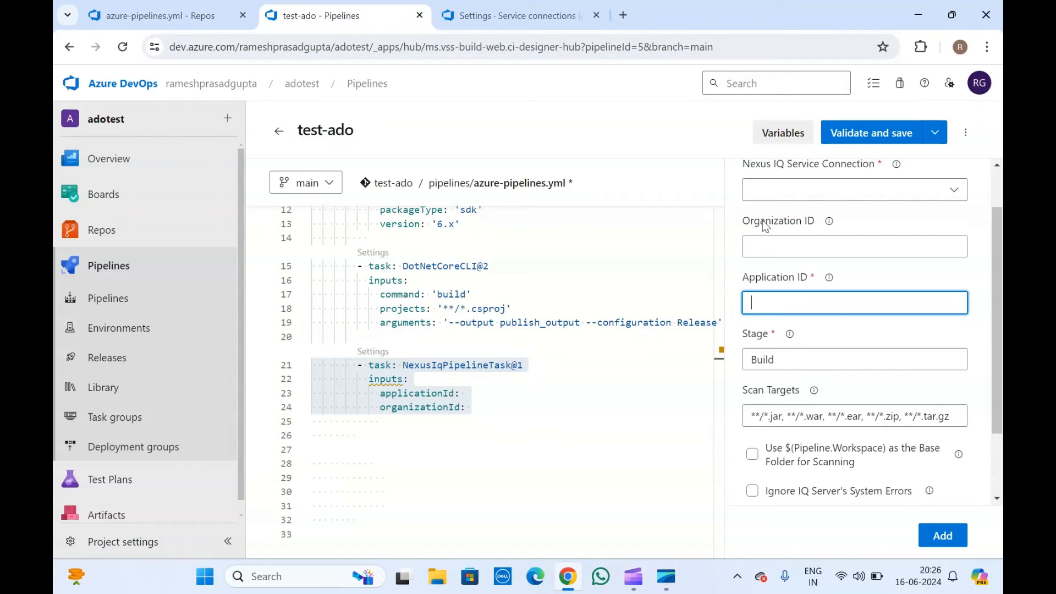
{"action": "left_click", "coordinate": [795, 225]}
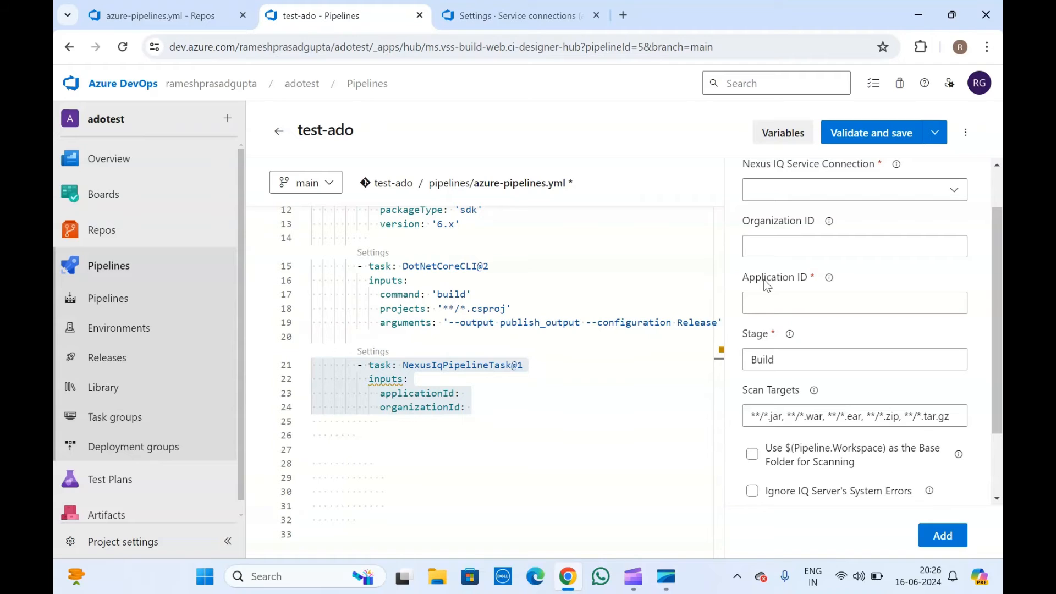
{"action": "left_click", "coordinate": [786, 300]}
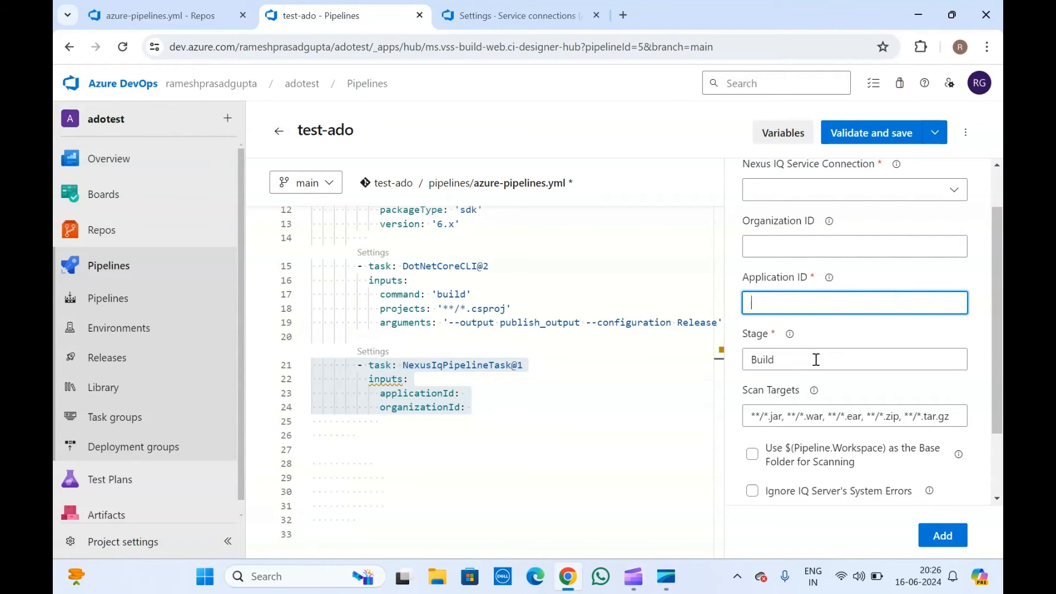
{"action": "scroll", "coordinate": [814, 363], "scroll_direction": "down", "scroll_amount": 2}
{"action": "left_click", "coordinate": [764, 245]}
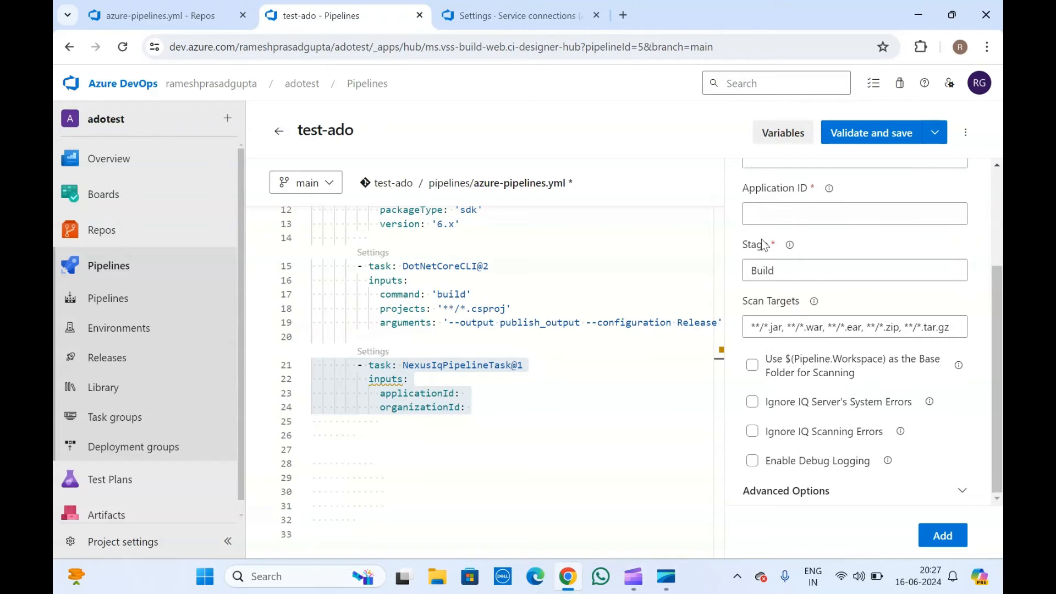
{"action": "left_click", "coordinate": [813, 276]}
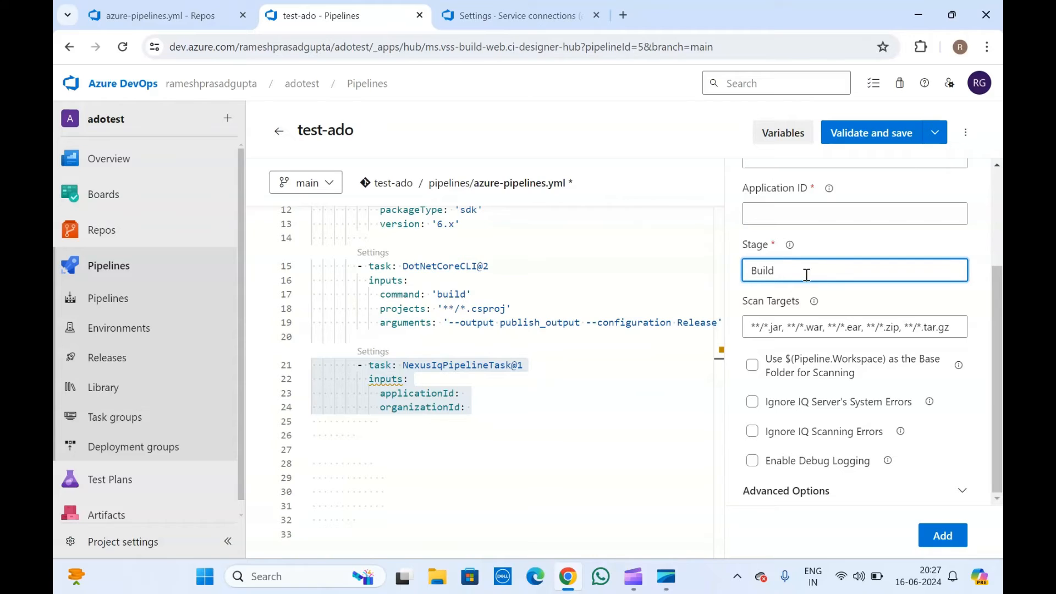
{"action": "left_click", "coordinate": [762, 249]}
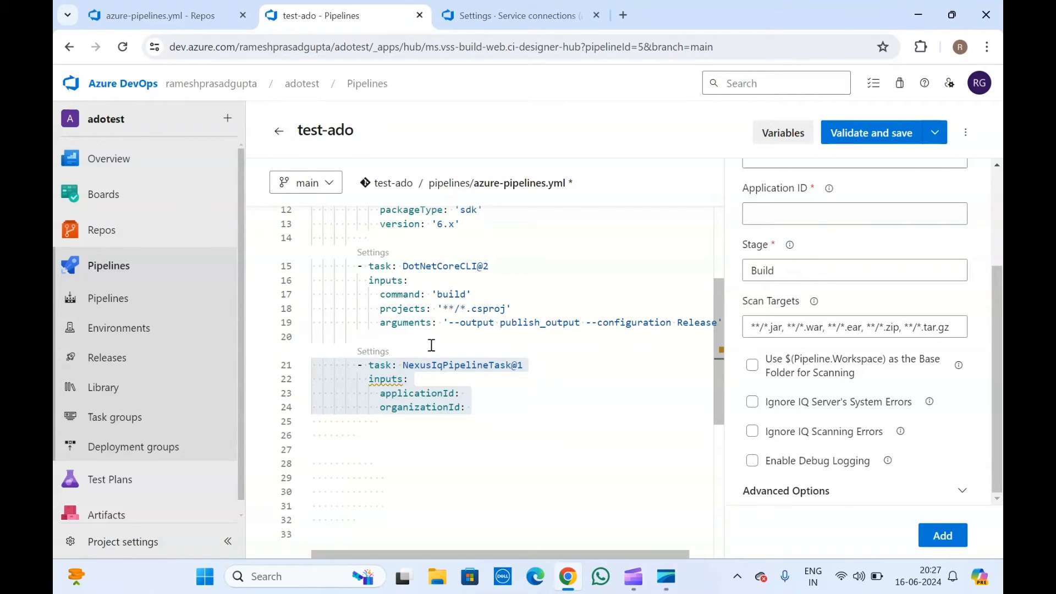
{"action": "left_click_drag", "start_coordinate": [793, 264], "coordinate": [741, 275]}
{"action": "left_click", "coordinate": [761, 241]}
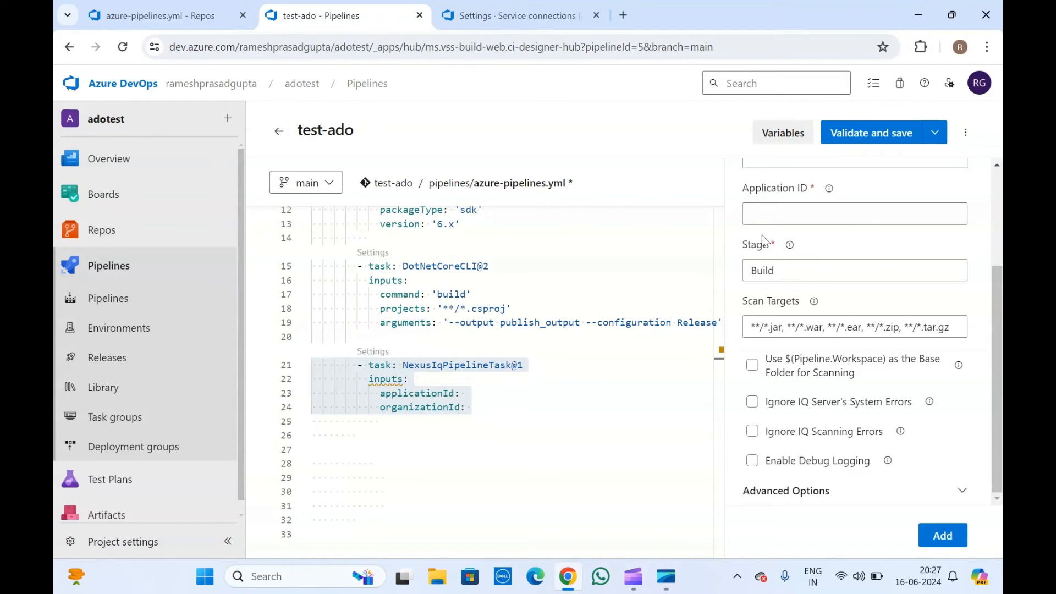
{"action": "left_click", "coordinate": [787, 273]}
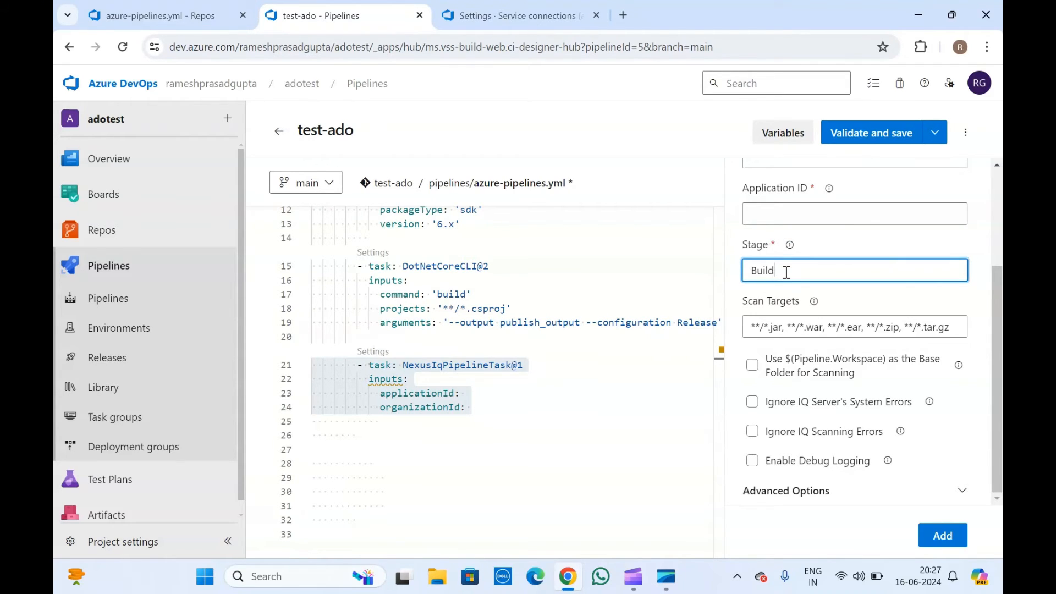
{"action": "left_click", "coordinate": [774, 312]}
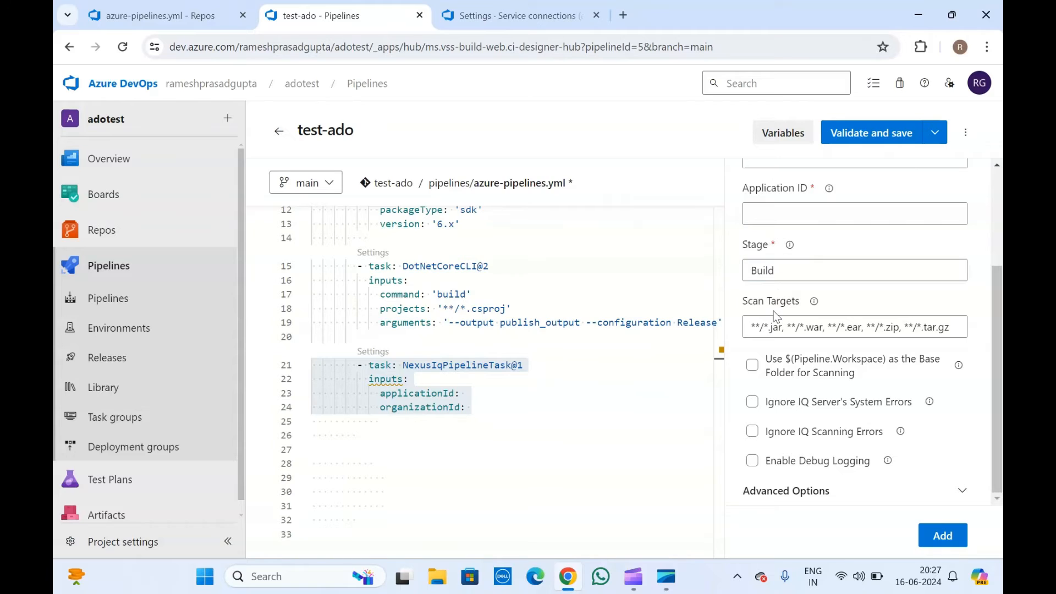
{"action": "left_click", "coordinate": [843, 331]}
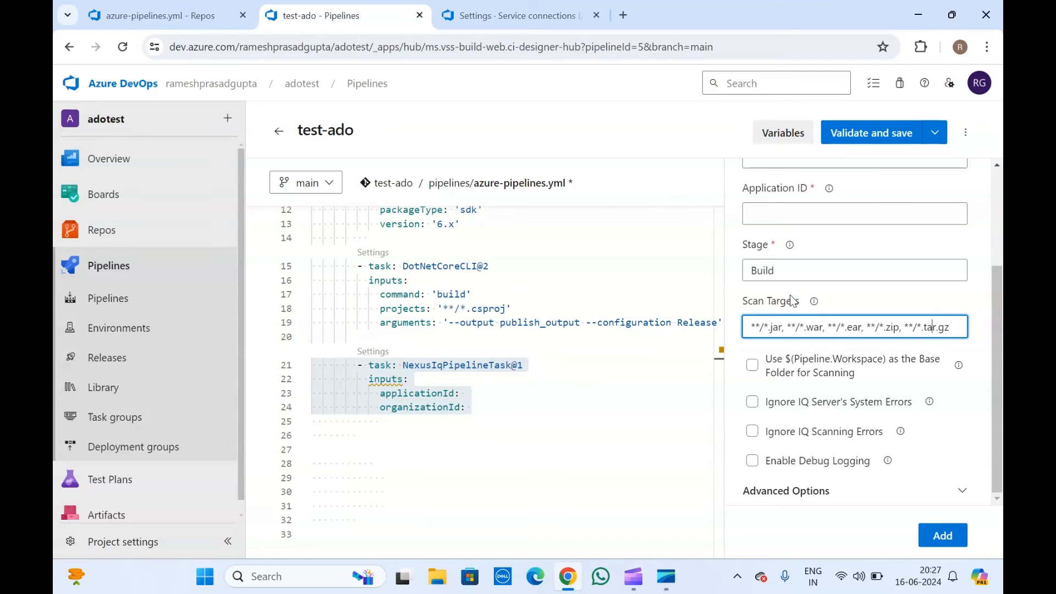
{"action": "scroll", "coordinate": [792, 300], "scroll_direction": "up", "scroll_amount": 3}
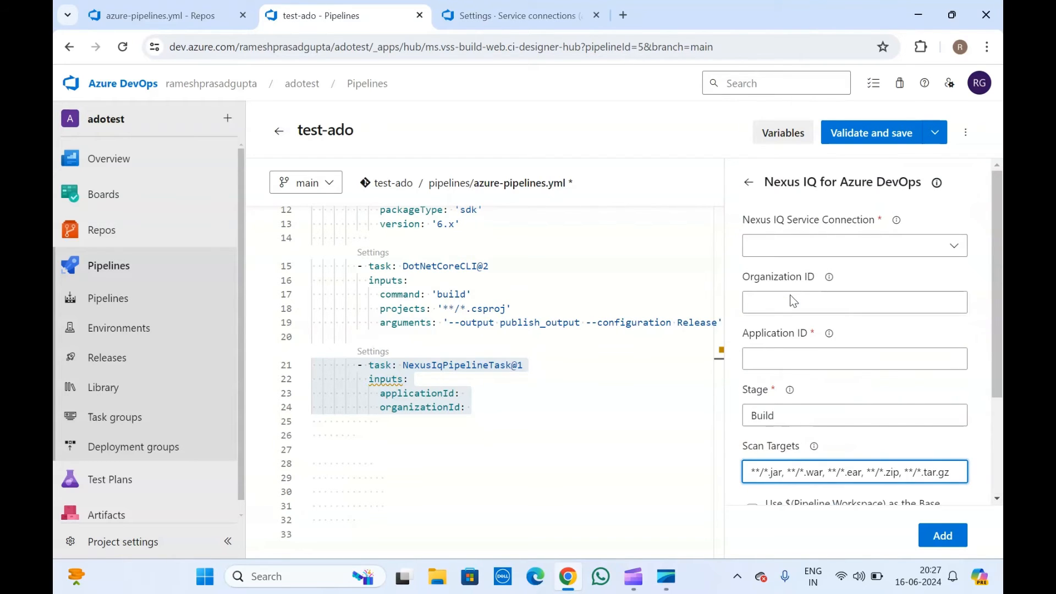
{"action": "scroll", "coordinate": [792, 299], "scroll_direction": "down", "scroll_amount": 3}
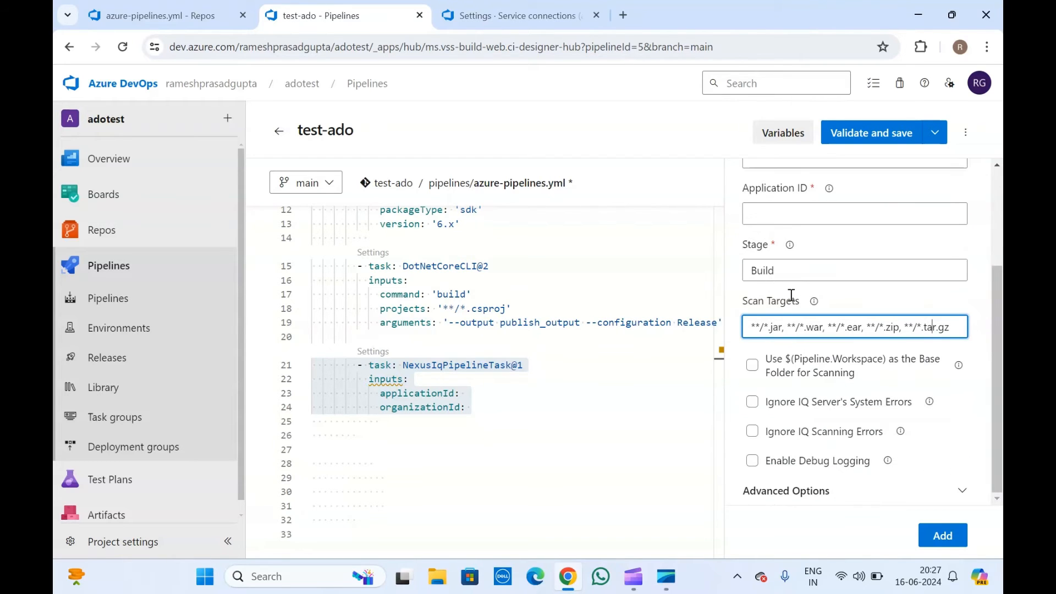
{"action": "left_click", "coordinate": [889, 317]}
Review the Nexus IQ task's Advanced Options, Java System Properties and Scan Targets fields.
{"action": "left_click", "coordinate": [778, 491]}
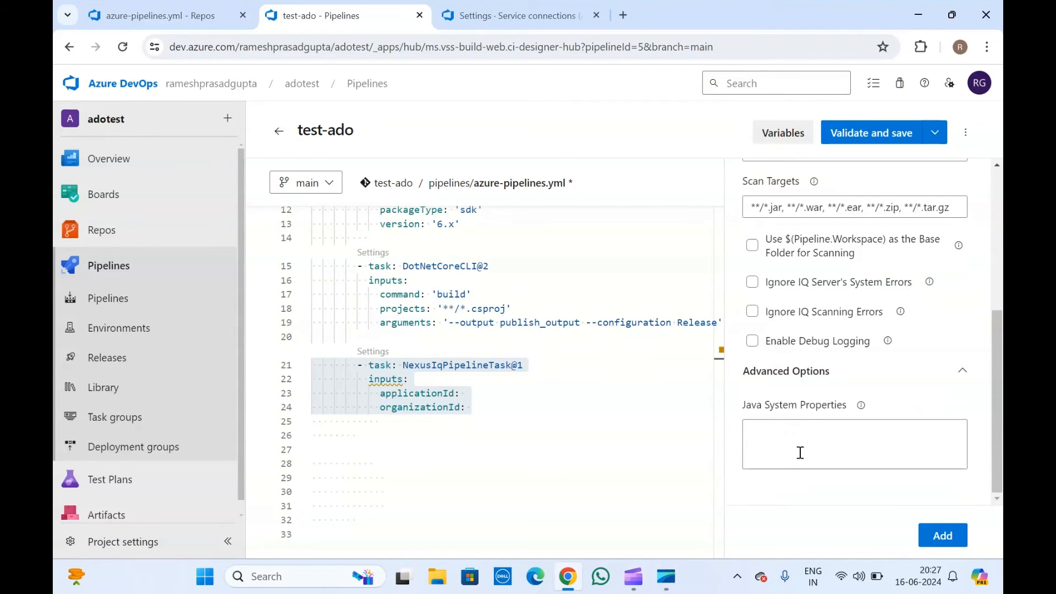
{"action": "left_click", "coordinate": [798, 450]}
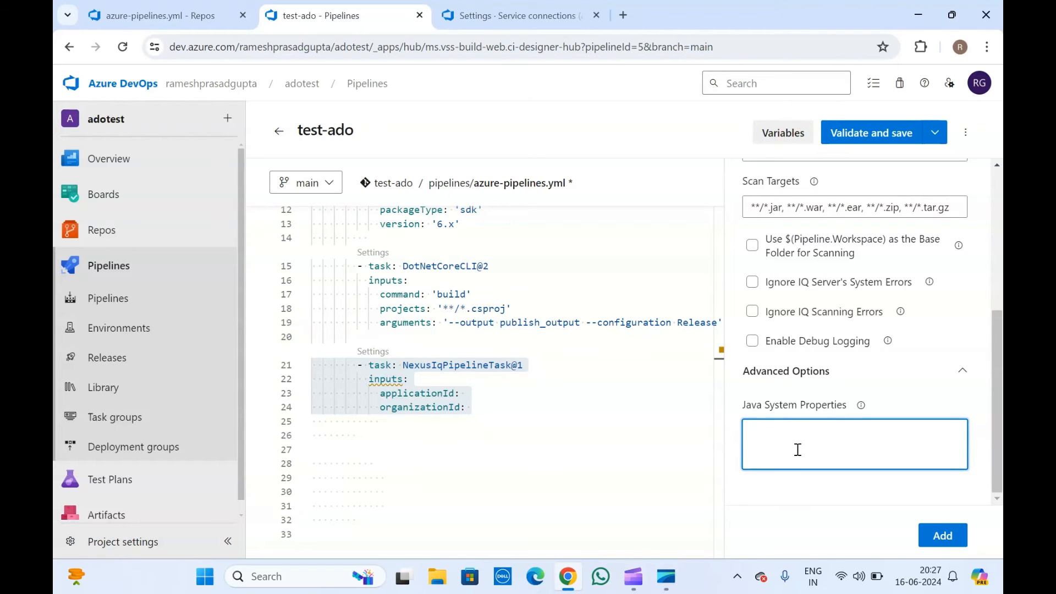
{"action": "scroll", "coordinate": [797, 449], "scroll_direction": "up", "scroll_amount": 5}
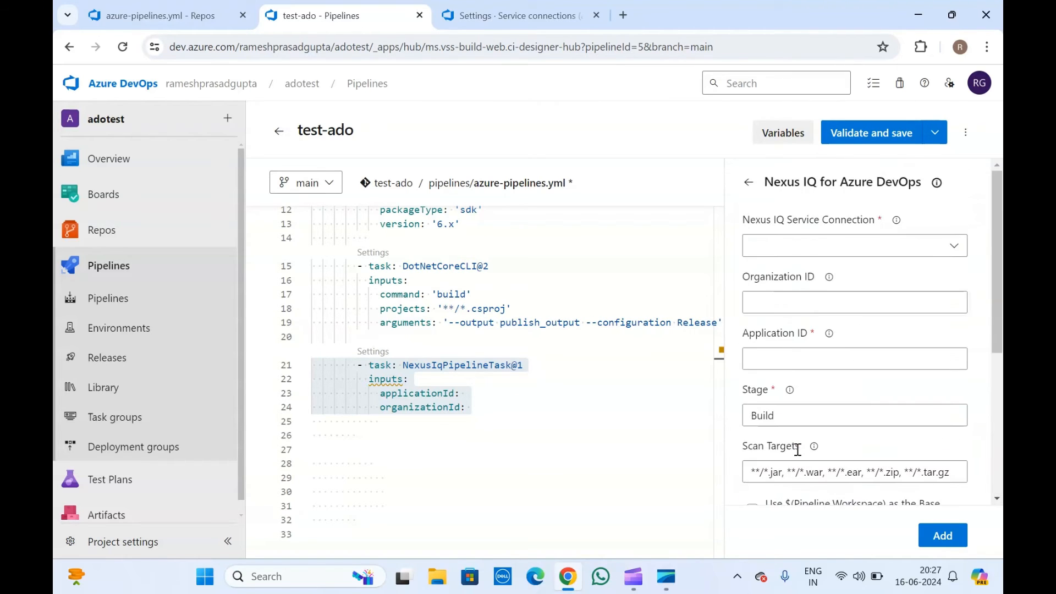
{"action": "scroll", "coordinate": [797, 450], "scroll_direction": "down", "scroll_amount": 5}
{"action": "scroll", "coordinate": [797, 450], "scroll_direction": "up", "scroll_amount": 3}
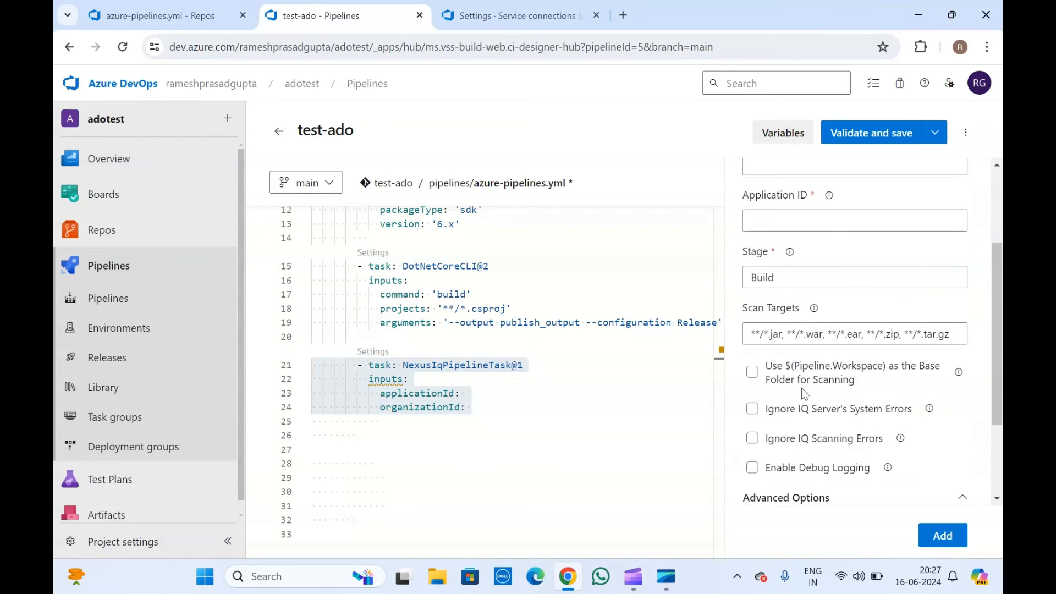
{"action": "left_click", "coordinate": [797, 330]}
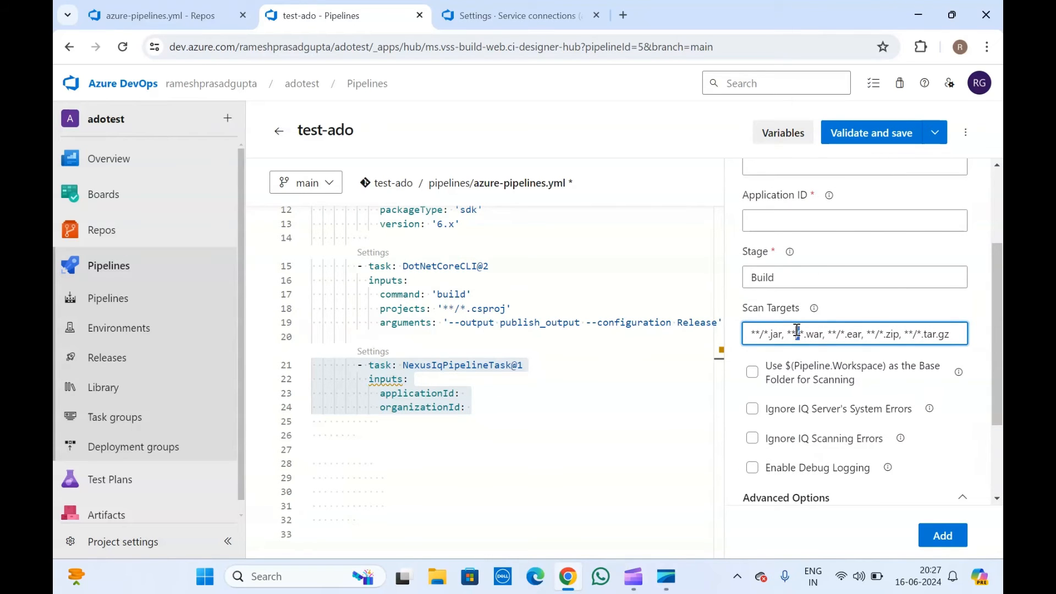
{"action": "left_click_drag", "start_coordinate": [796, 329], "coordinate": [861, 334]}
{"action": "left_click", "coordinate": [850, 330]}
Keep Stage as Build and add the Nexus IQ task to azure-pipelines.yml.
{"action": "scroll", "coordinate": [850, 329], "scroll_direction": "up", "scroll_amount": 2}
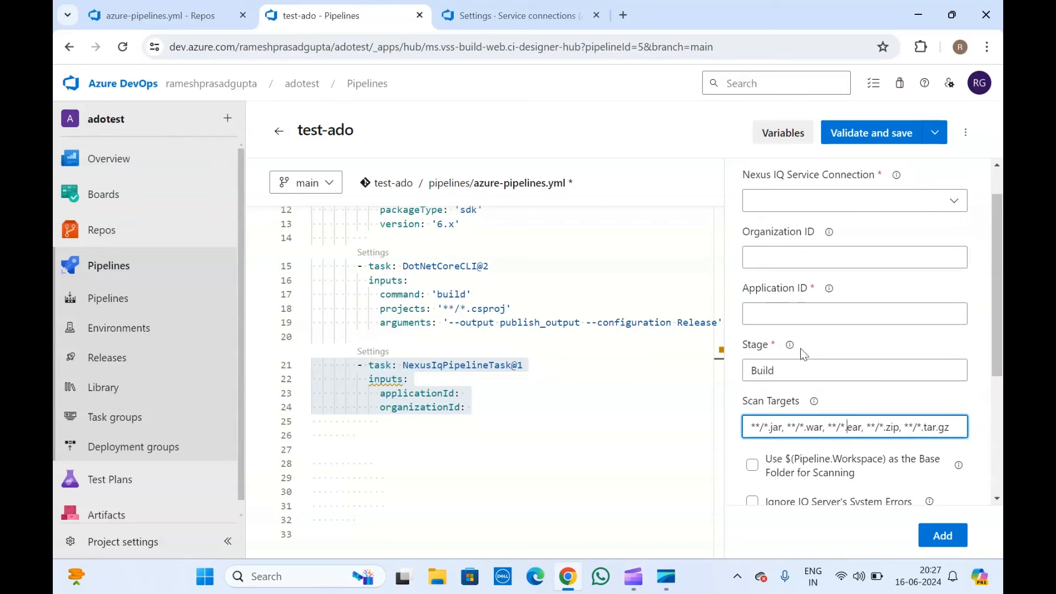
{"action": "left_click", "coordinate": [768, 365]}
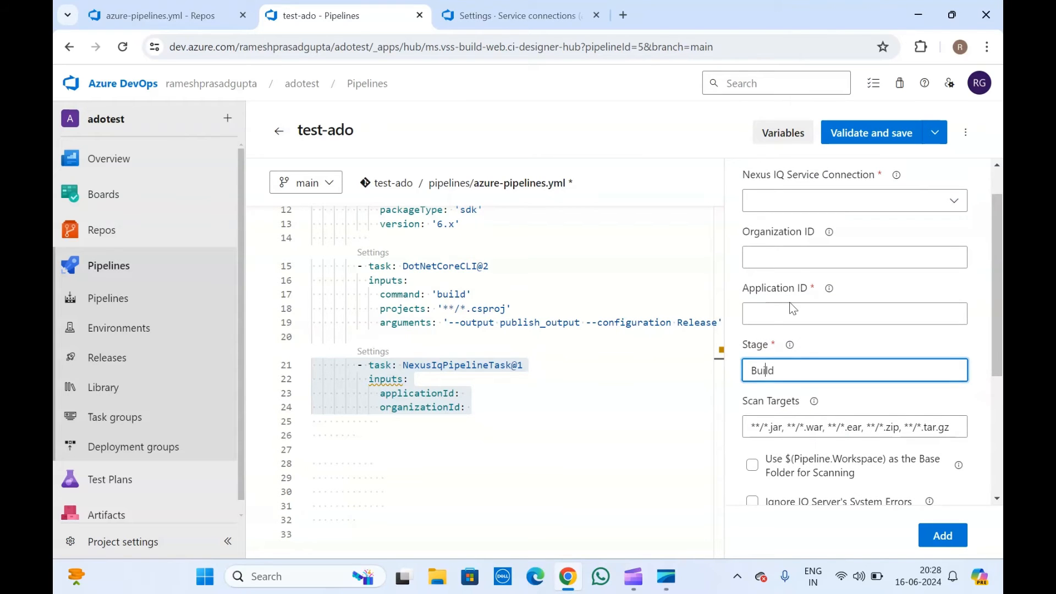
{"action": "scroll", "coordinate": [792, 305], "scroll_direction": "up", "scroll_amount": 1}
{"action": "left_click", "coordinate": [791, 352]}
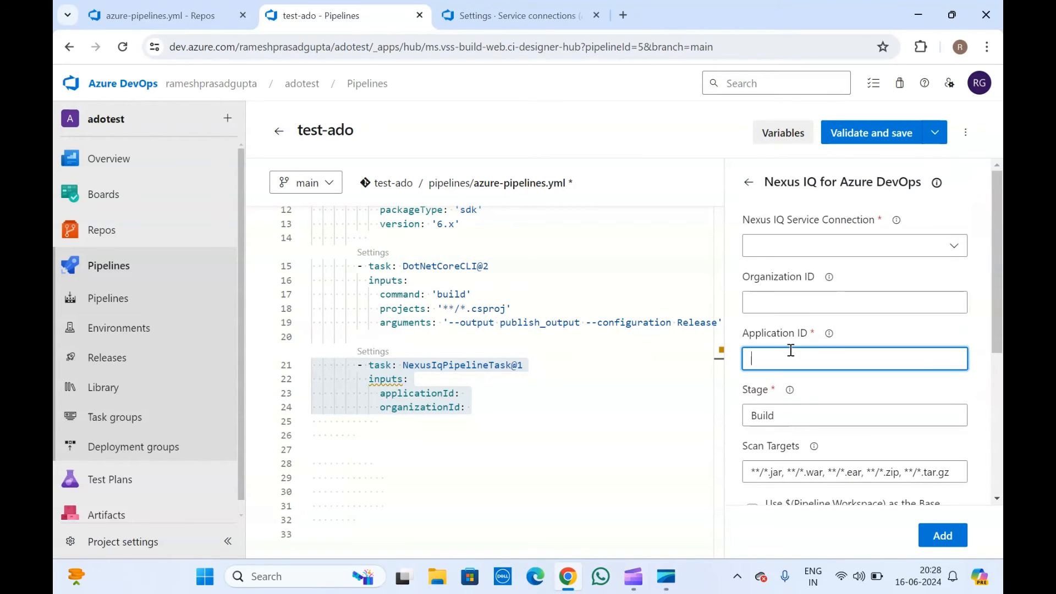
{"action": "scroll", "coordinate": [842, 275], "scroll_direction": "down", "scroll_amount": 5}
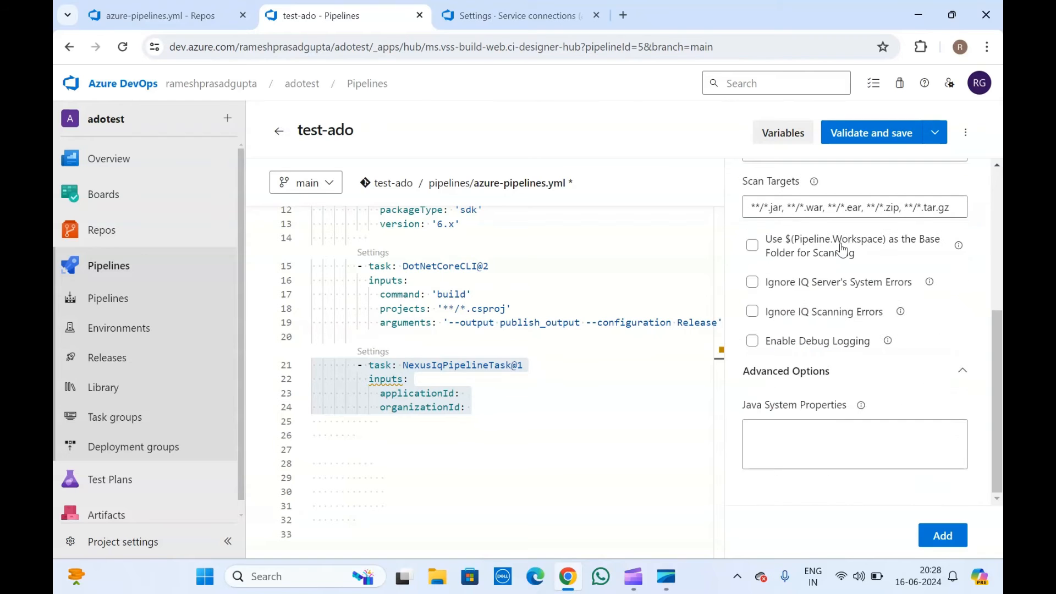
{"action": "left_click", "coordinate": [943, 537]}
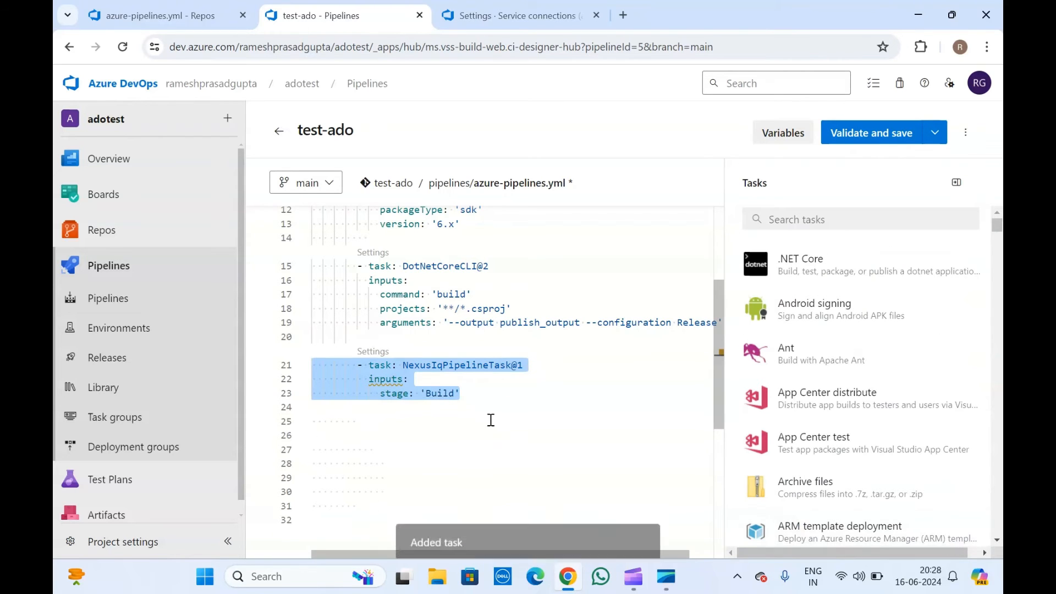
{"action": "left_click", "coordinate": [387, 379]}
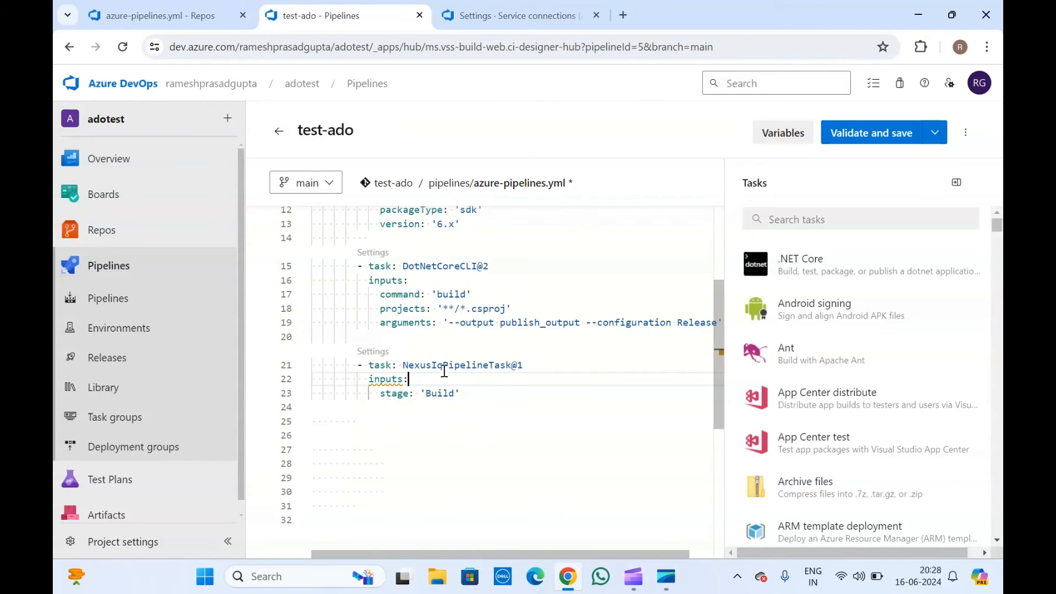
{"action": "left_click", "coordinate": [470, 394]}
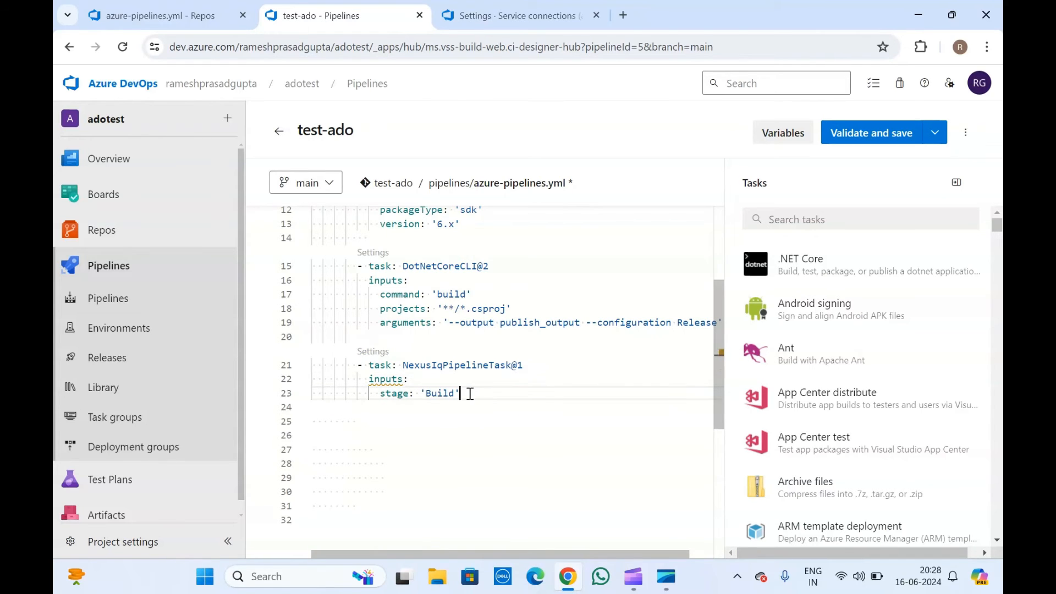
{"action": "left_click_drag", "start_coordinate": [470, 394], "coordinate": [295, 366]}
{"action": "left_click", "coordinate": [434, 349]}
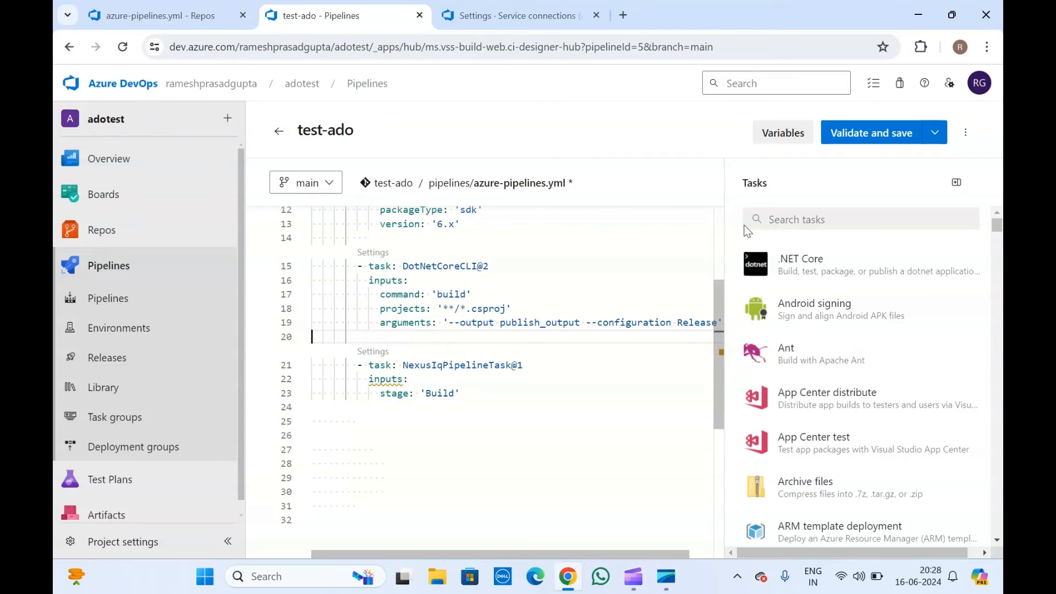
Validate and save the pipeline to main, then run test-ado on main.
{"action": "left_click", "coordinate": [870, 134]}
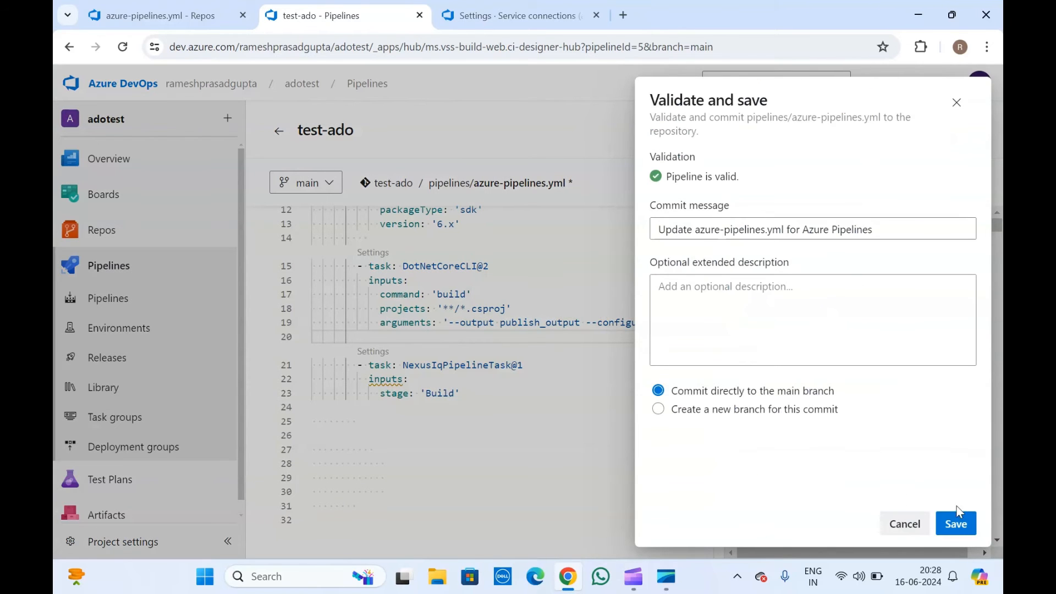
{"action": "left_click", "coordinate": [958, 510]}
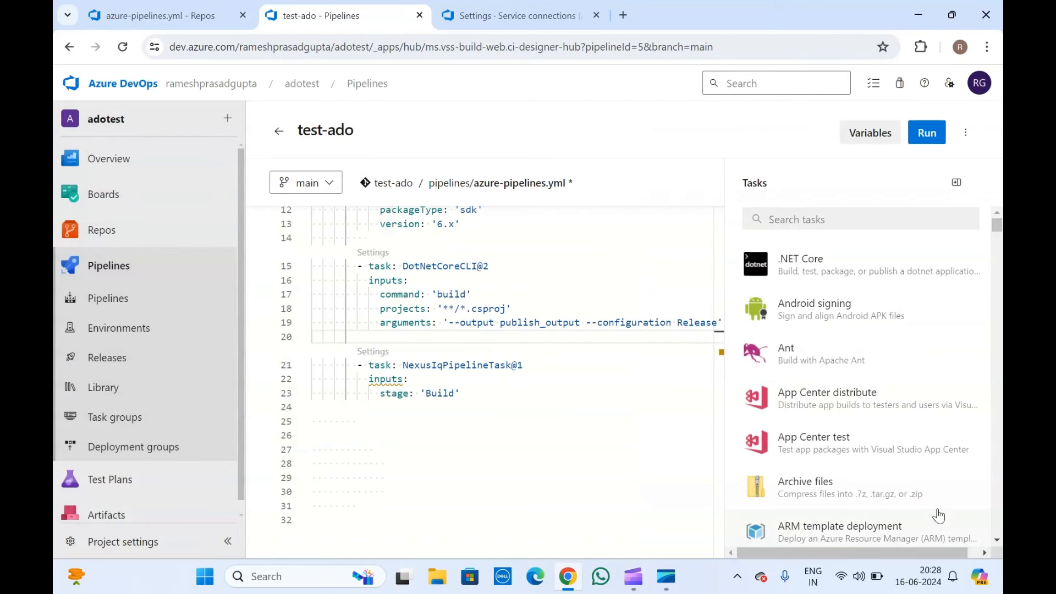
{"action": "left_click", "coordinate": [927, 132]}
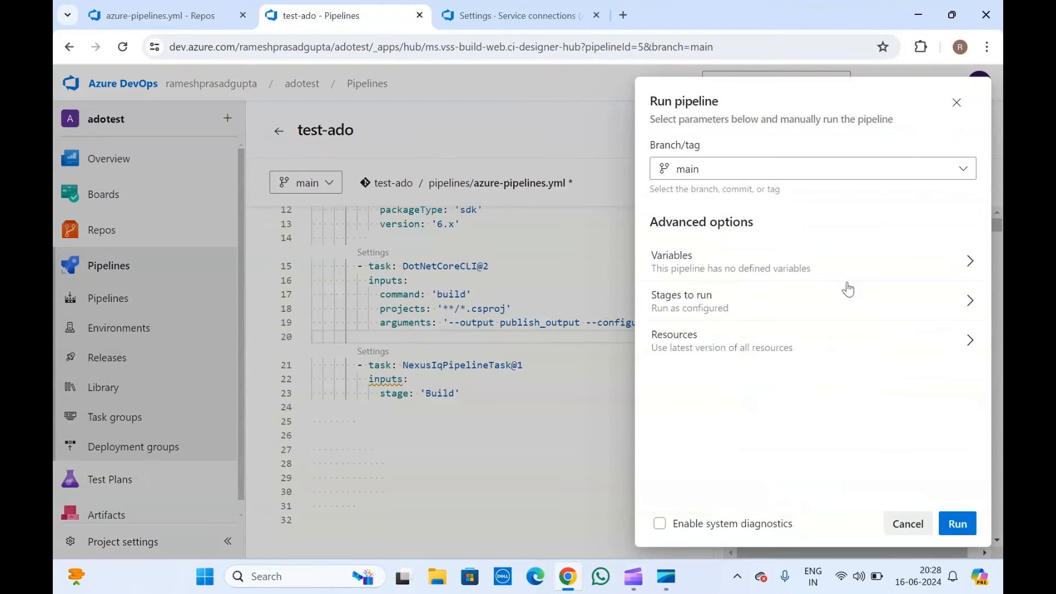
{"action": "left_click", "coordinate": [965, 520]}
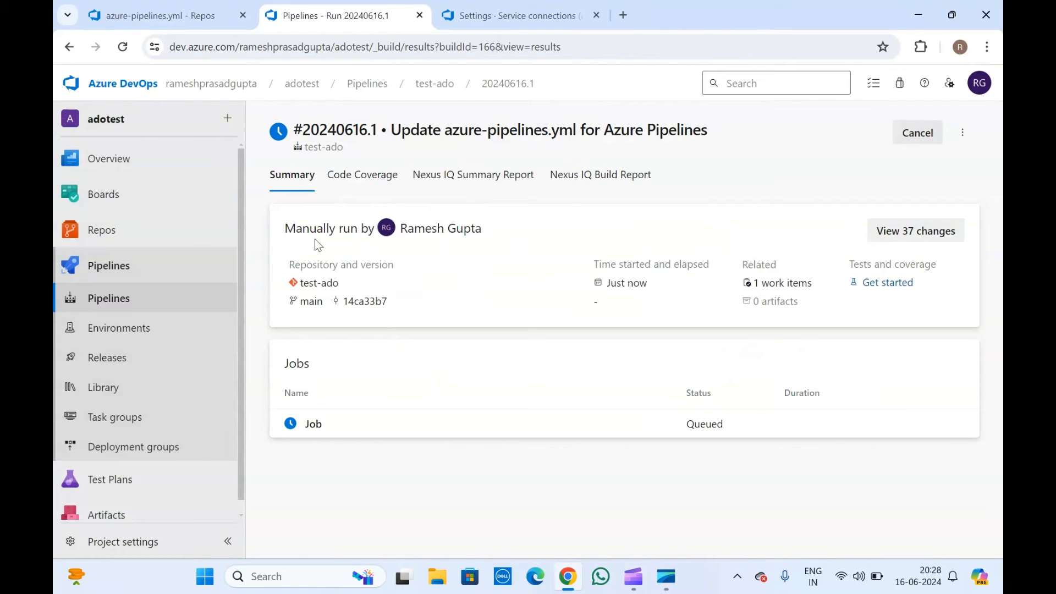
Open run #20240616.1 from the test-ado runs list and check its job logs.
{"action": "left_click", "coordinate": [446, 83]}
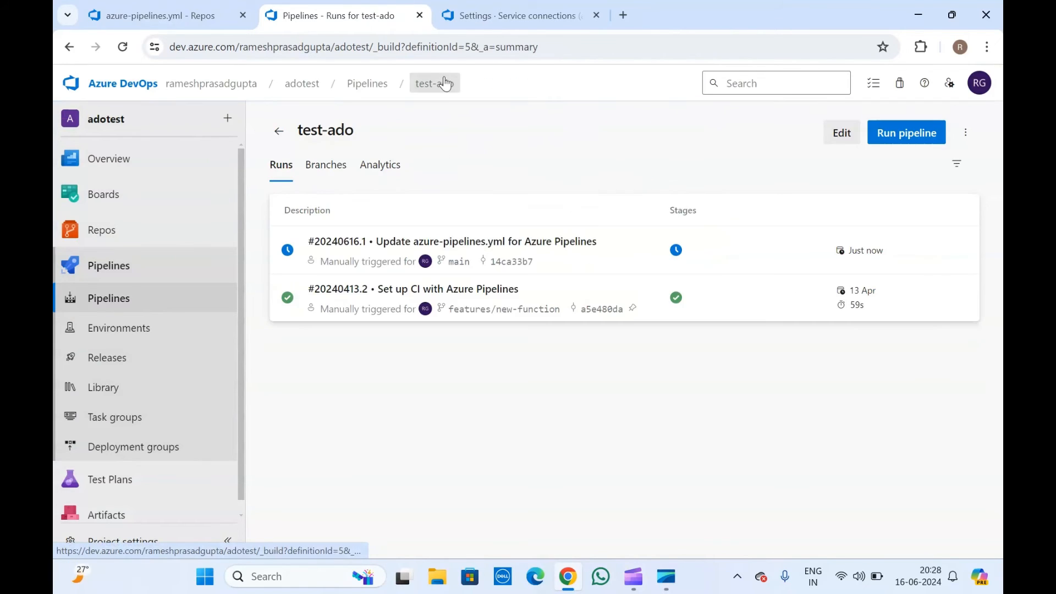
{"action": "left_click", "coordinate": [623, 247]}
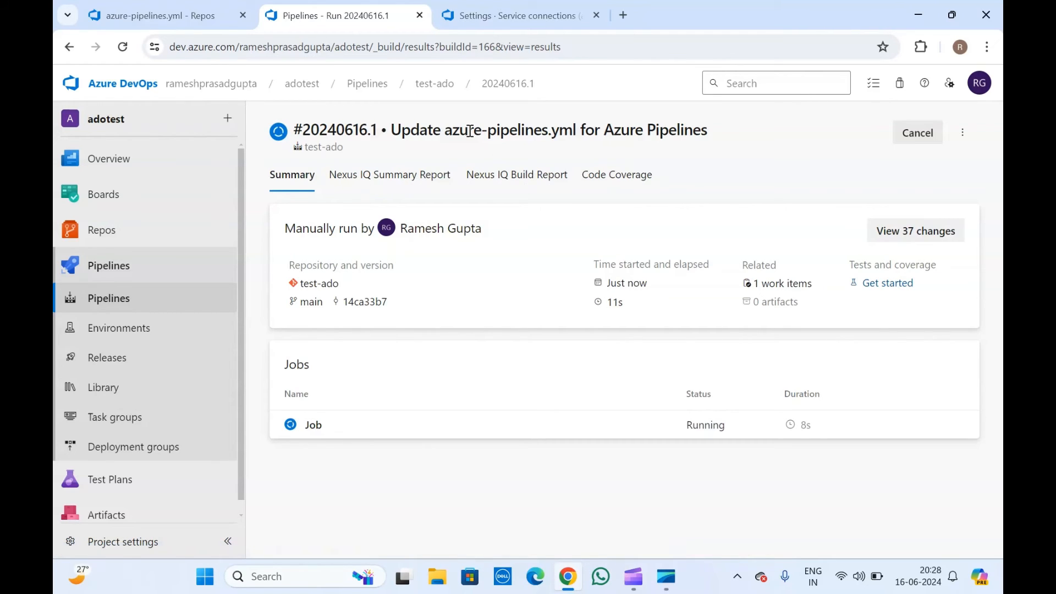
{"action": "left_click", "coordinate": [355, 428]}
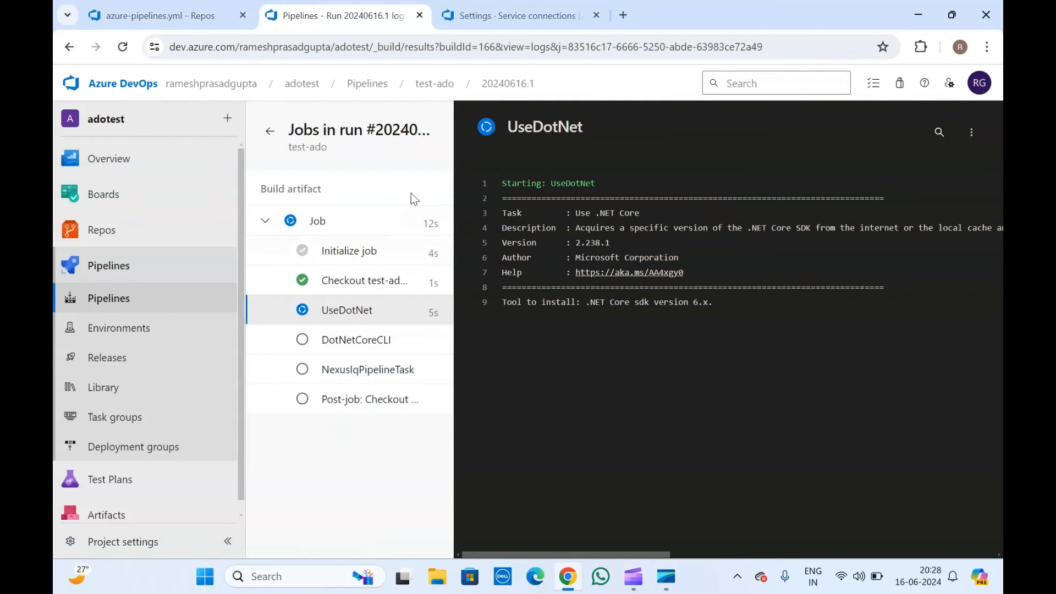
{"action": "left_click", "coordinate": [266, 131]}
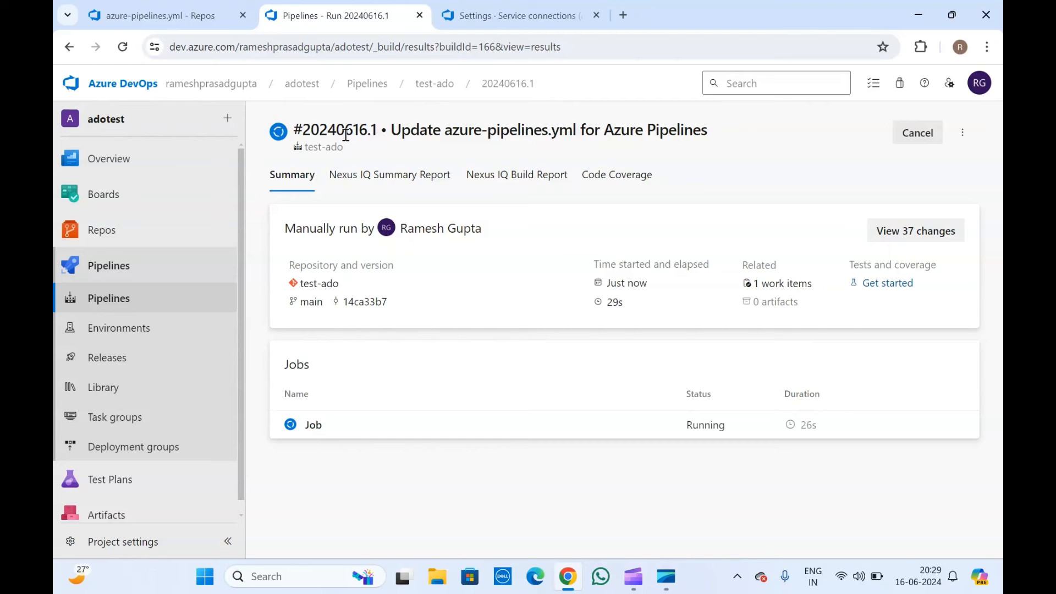
Switch between the run's Nexus IQ Summary Report, Nexus IQ Build Report and Summary tabs.
{"action": "left_click", "coordinate": [396, 179]}
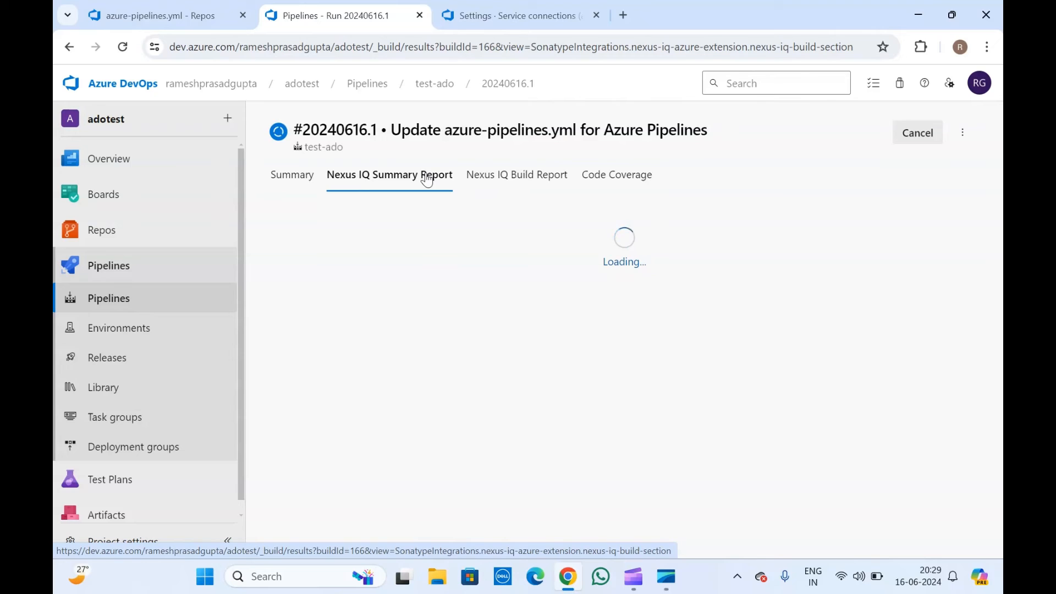
{"action": "left_click", "coordinate": [528, 176]}
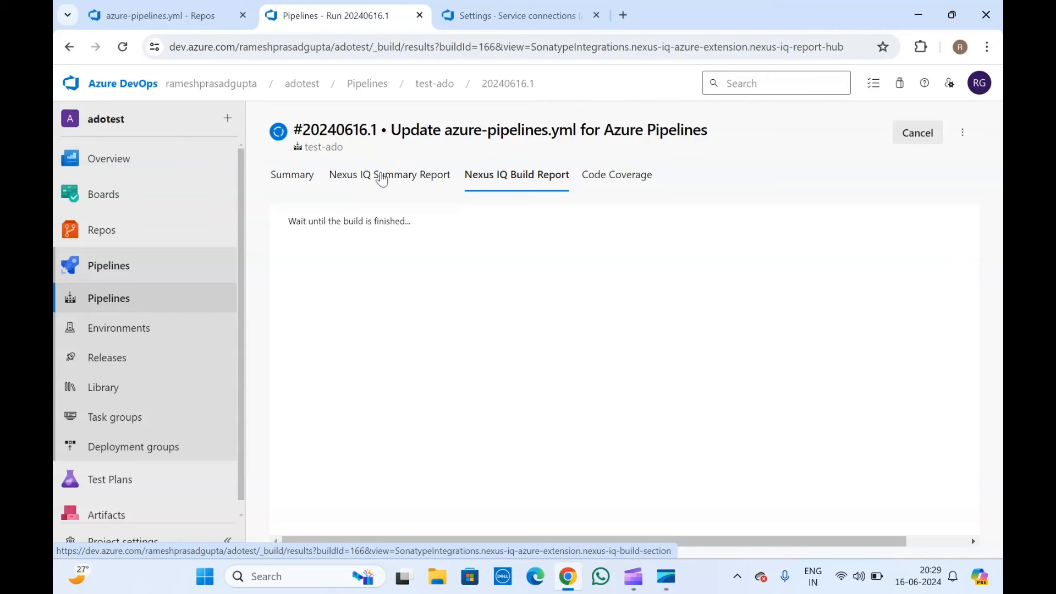
{"action": "left_click", "coordinate": [381, 177]}
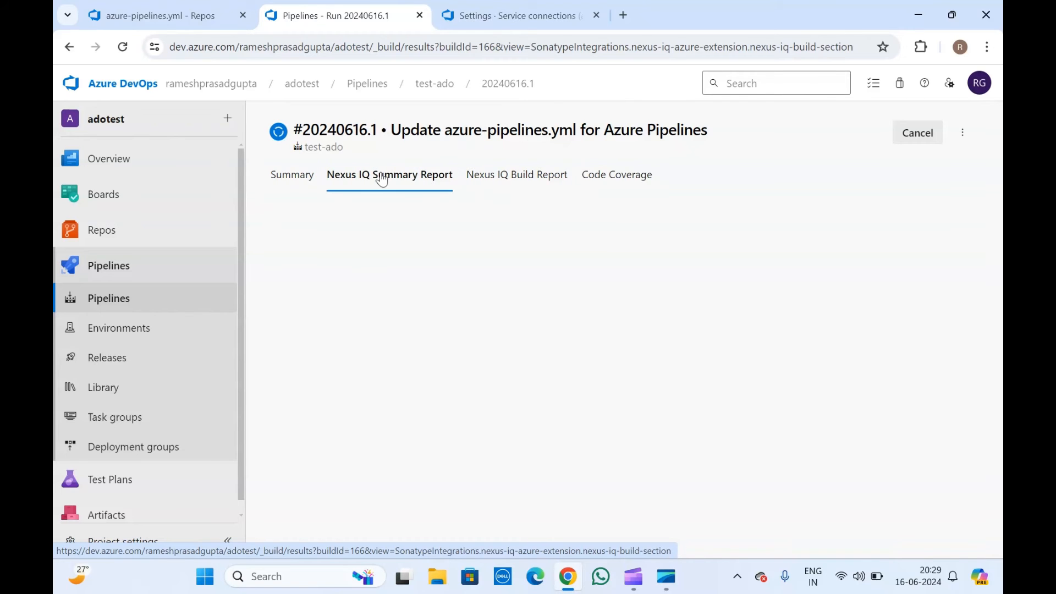
{"action": "left_click", "coordinate": [297, 174]}
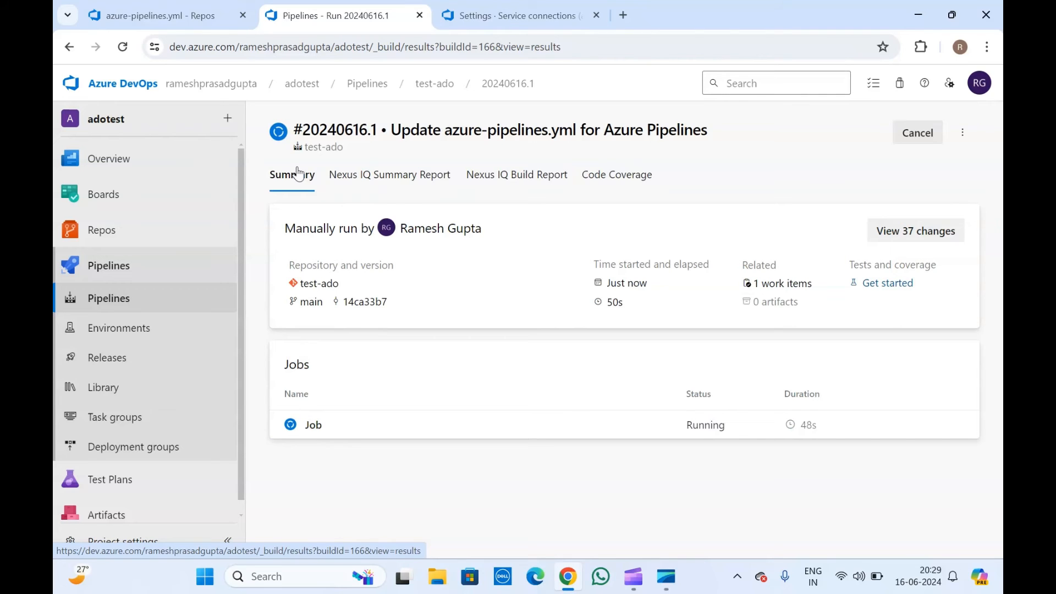
{"action": "left_click", "coordinate": [389, 175]}
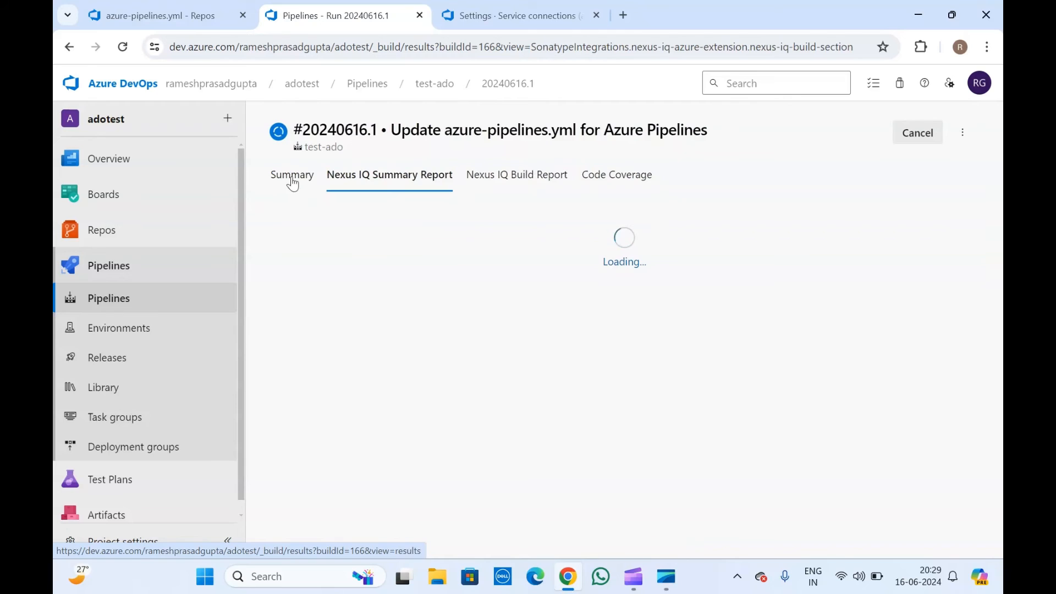
{"action": "left_click", "coordinate": [293, 183]}
Read the NexusIqPipelineTask log's 'Input required: nexusIqService' error, then go back to the summary.
{"action": "left_click", "coordinate": [384, 419]}
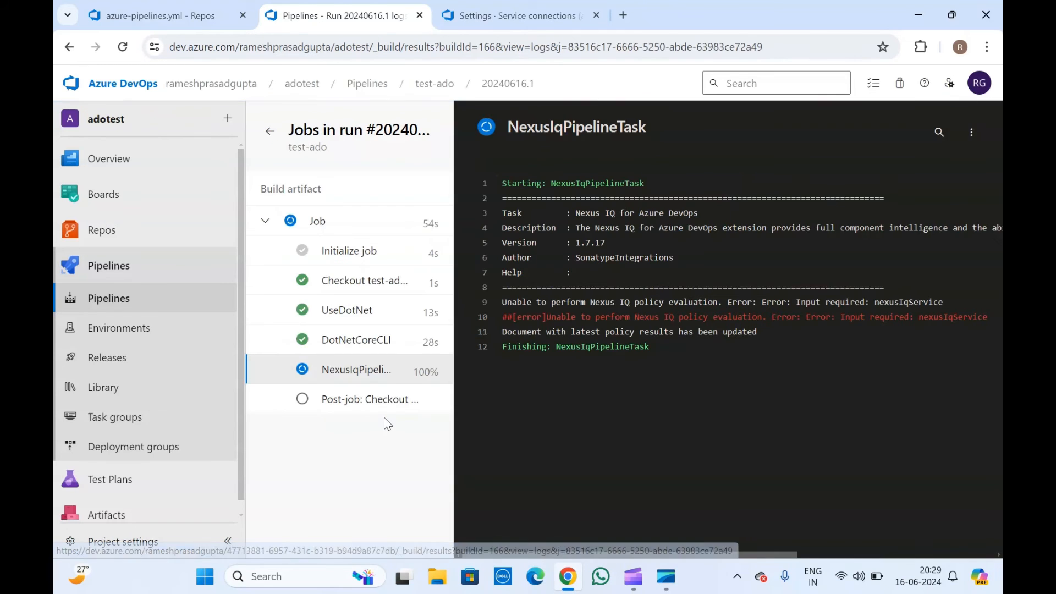
{"action": "left_click", "coordinate": [354, 379]}
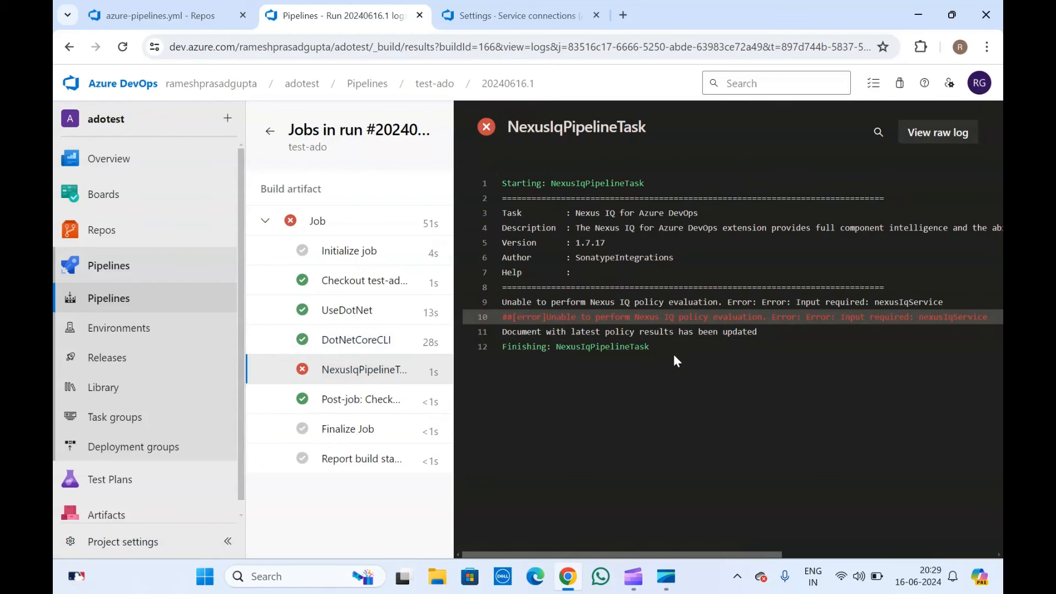
{"action": "scroll", "coordinate": [675, 357], "scroll_direction": "right", "scroll_amount": 5}
{"action": "scroll", "coordinate": [675, 357], "scroll_direction": "left", "scroll_amount": 5}
{"action": "left_click_drag", "start_coordinate": [510, 128], "coordinate": [780, 350]}
{"action": "left_click", "coordinate": [780, 350]}
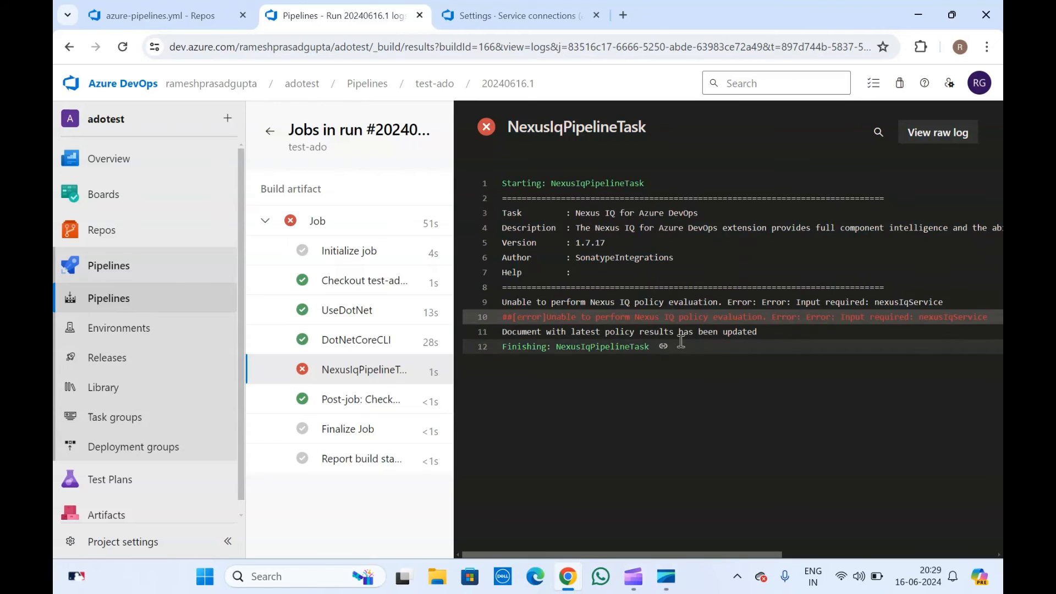
{"action": "left_click_drag", "start_coordinate": [652, 346], "coordinate": [522, 141]}
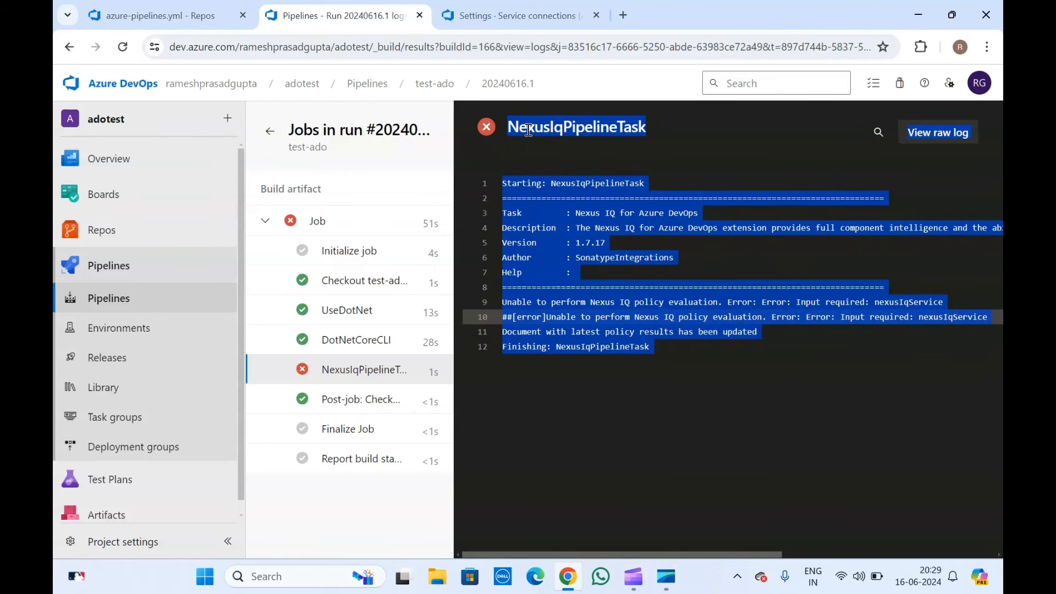
{"action": "left_click", "coordinate": [528, 130]}
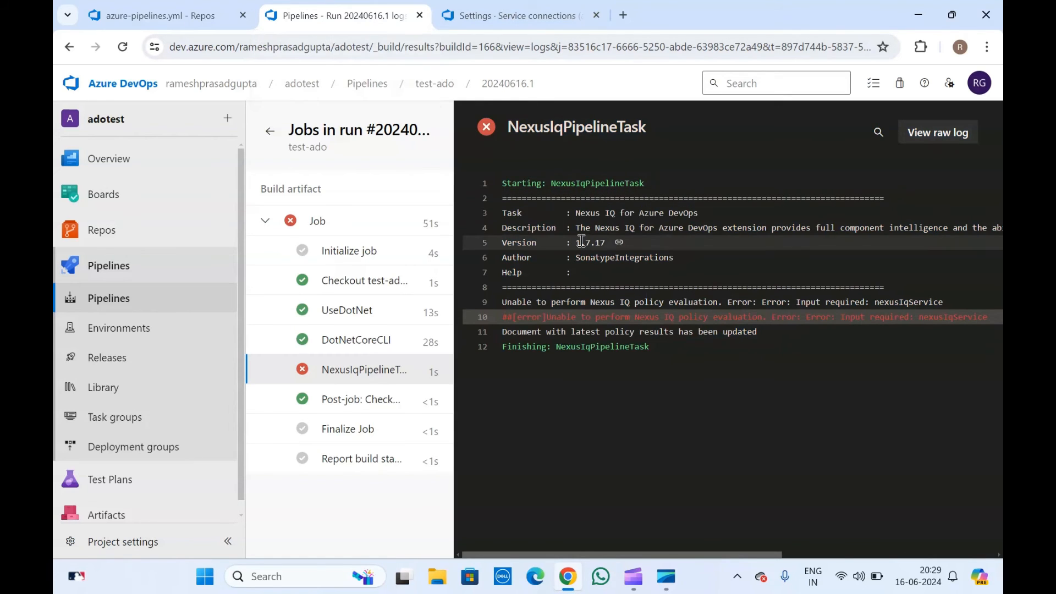
{"action": "left_click", "coordinate": [269, 131]}
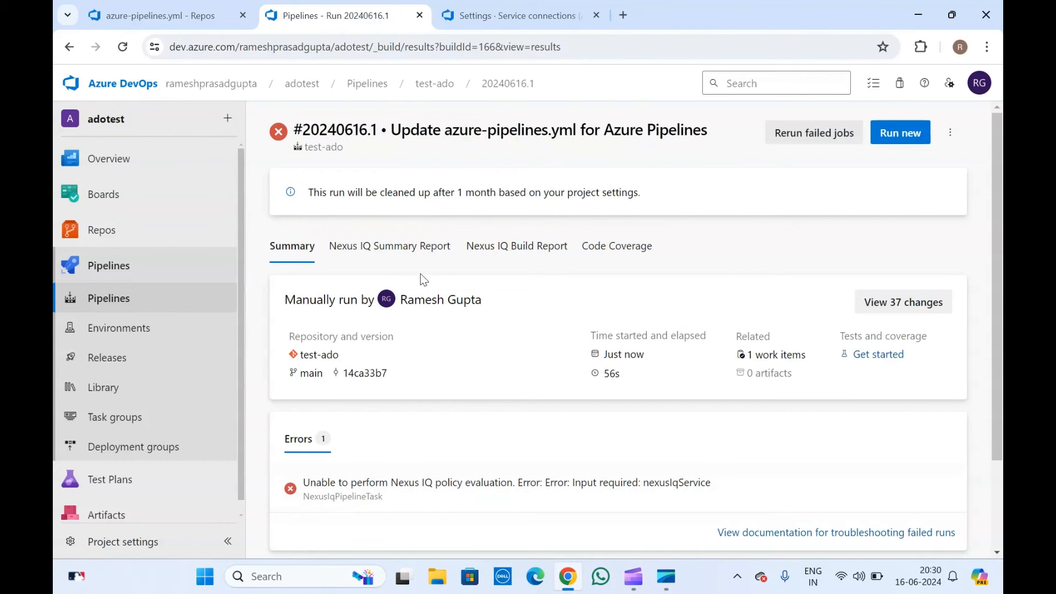
Compare the run's Nexus IQ Summary Report and Nexus IQ Build Report tabs.
{"action": "left_click", "coordinate": [377, 263]}
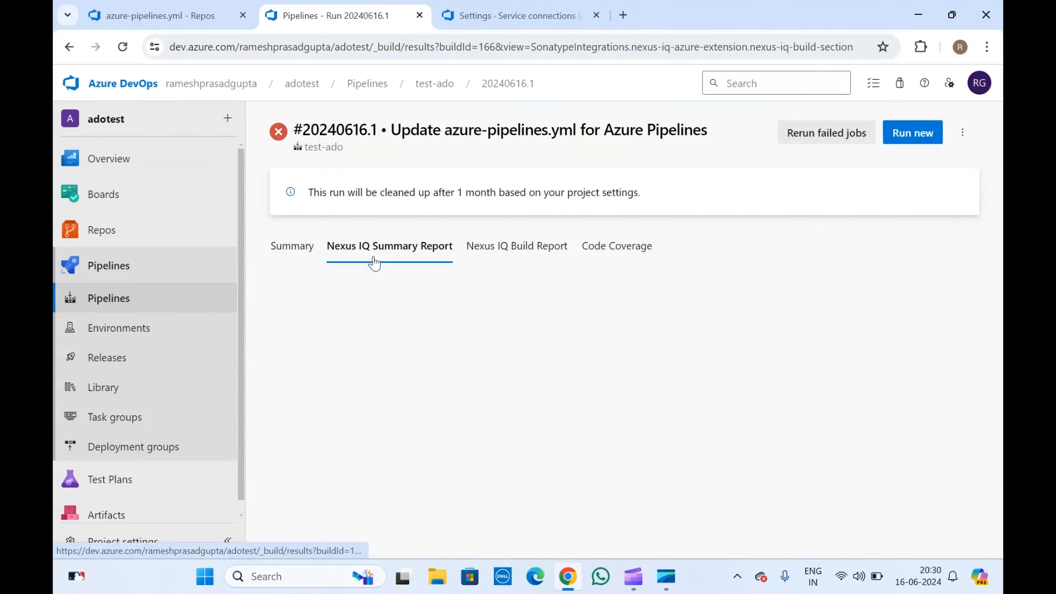
{"action": "left_click", "coordinate": [523, 249]}
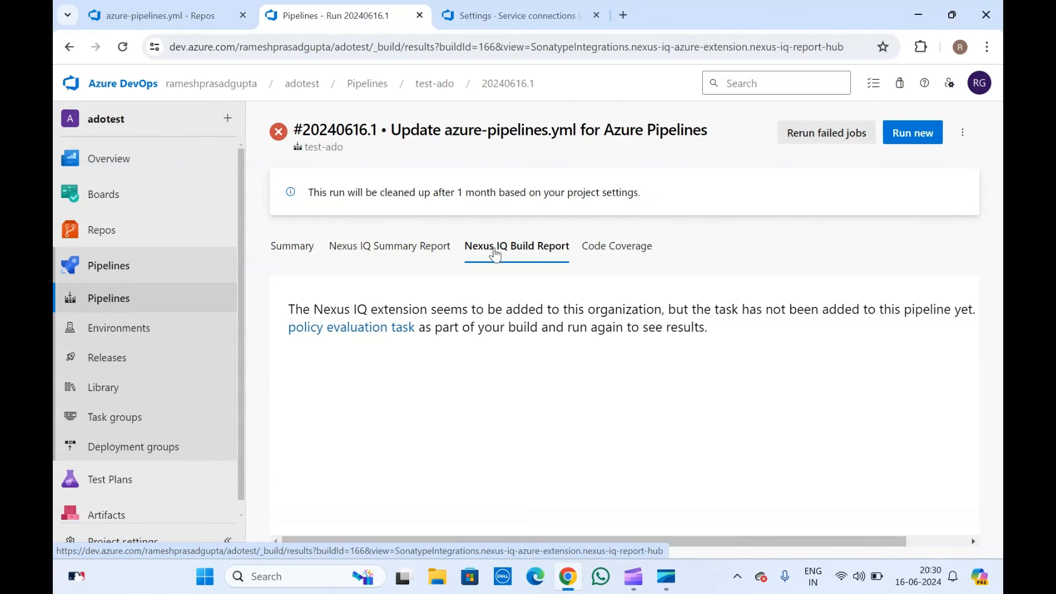
{"action": "left_click", "coordinate": [378, 249]}
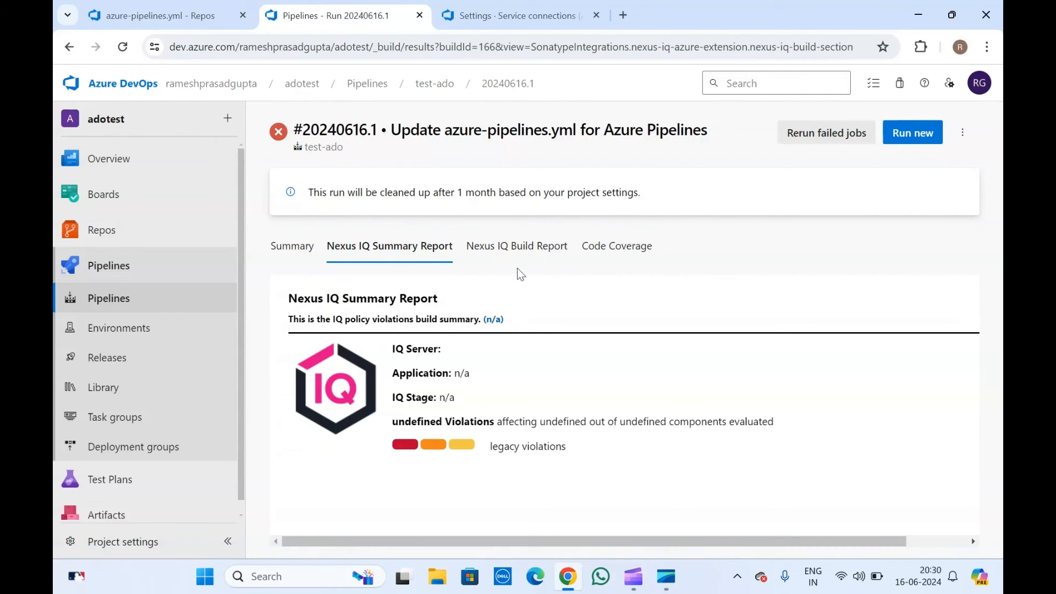
{"action": "left_click", "coordinate": [517, 246]}
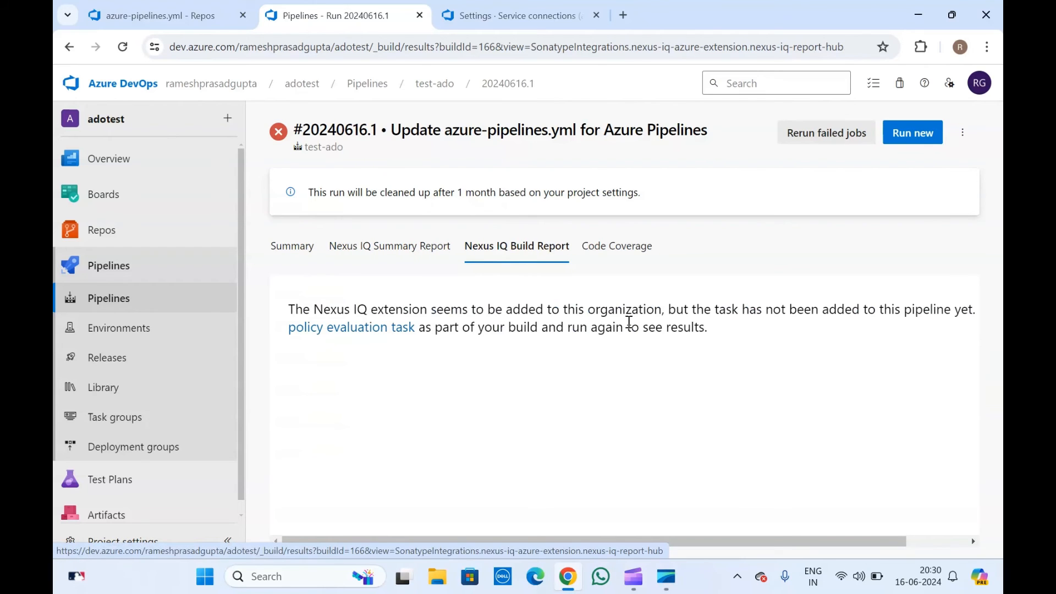
{"action": "scroll", "coordinate": [634, 321], "scroll_direction": "right", "scroll_amount": 2}
{"action": "scroll", "coordinate": [634, 322], "scroll_direction": "left", "scroll_amount": 2}
{"action": "left_click", "coordinate": [389, 245]}
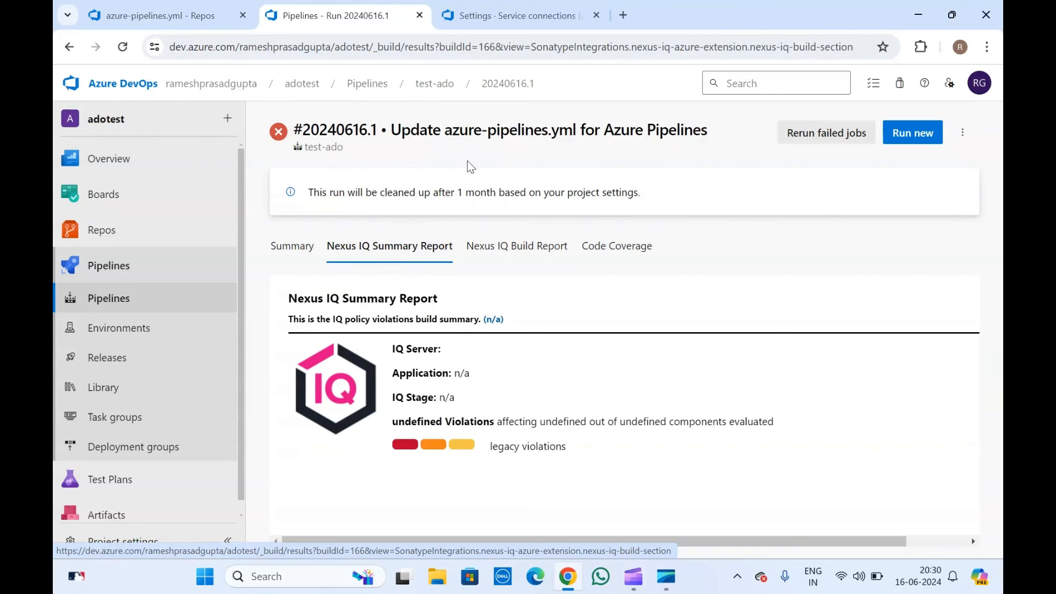
Return to the run summary and scroll down to the Jobs list showing the failed Job.
{"action": "left_click", "coordinate": [292, 248]}
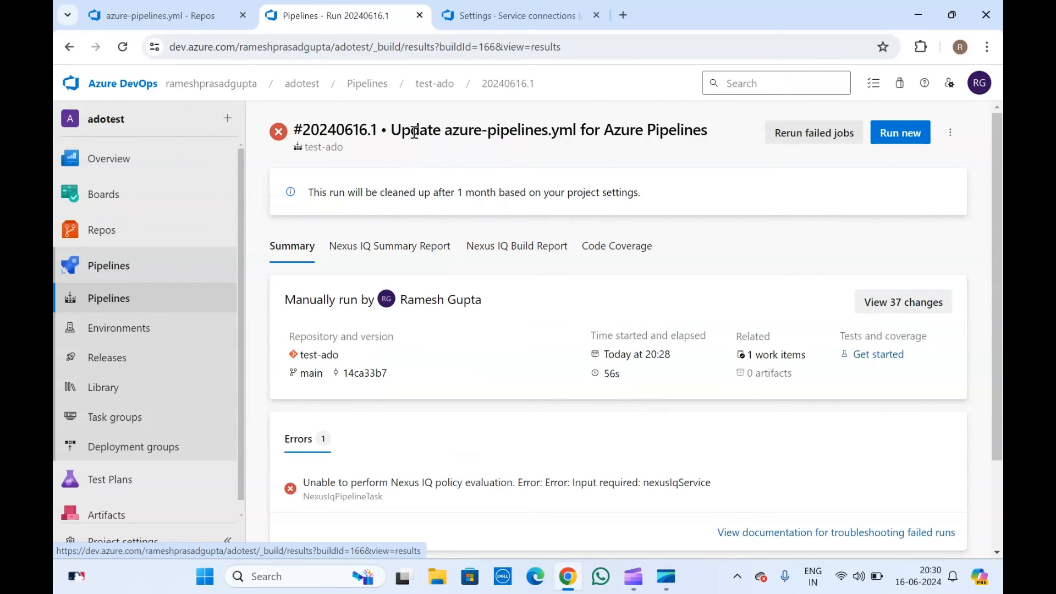
{"action": "left_click", "coordinate": [384, 248]}
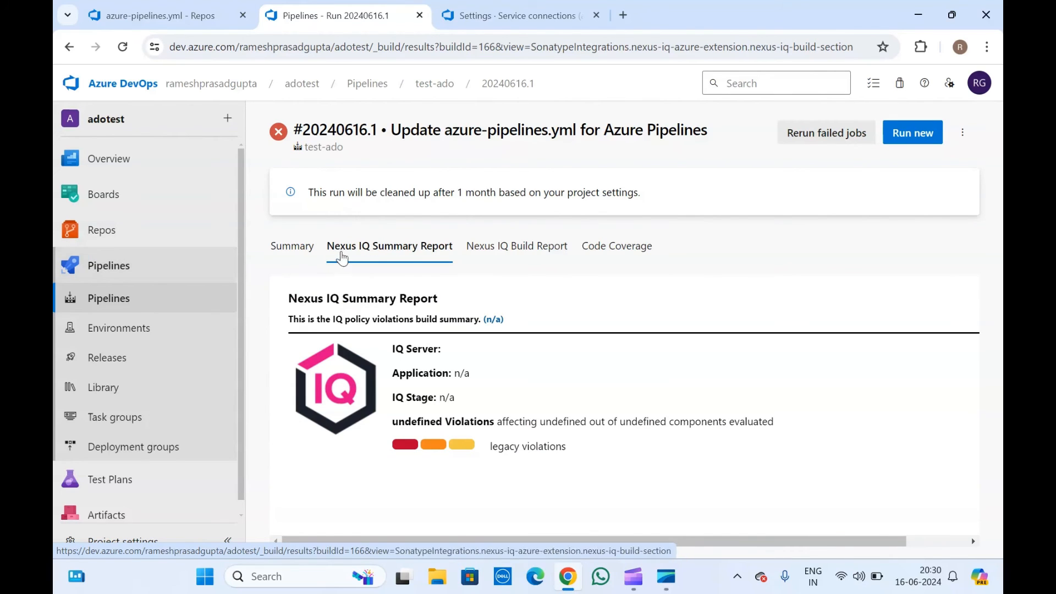
{"action": "left_click", "coordinate": [286, 253]}
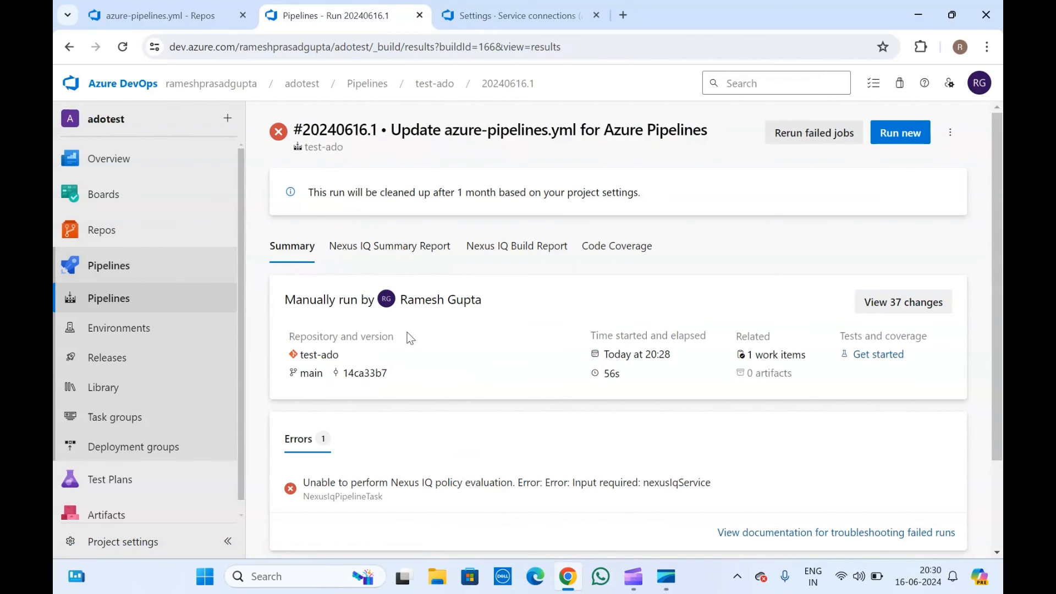
{"action": "scroll", "coordinate": [409, 338], "scroll_direction": "down", "scroll_amount": 2}
{"action": "mouse_move", "coordinate": [113, 182]}
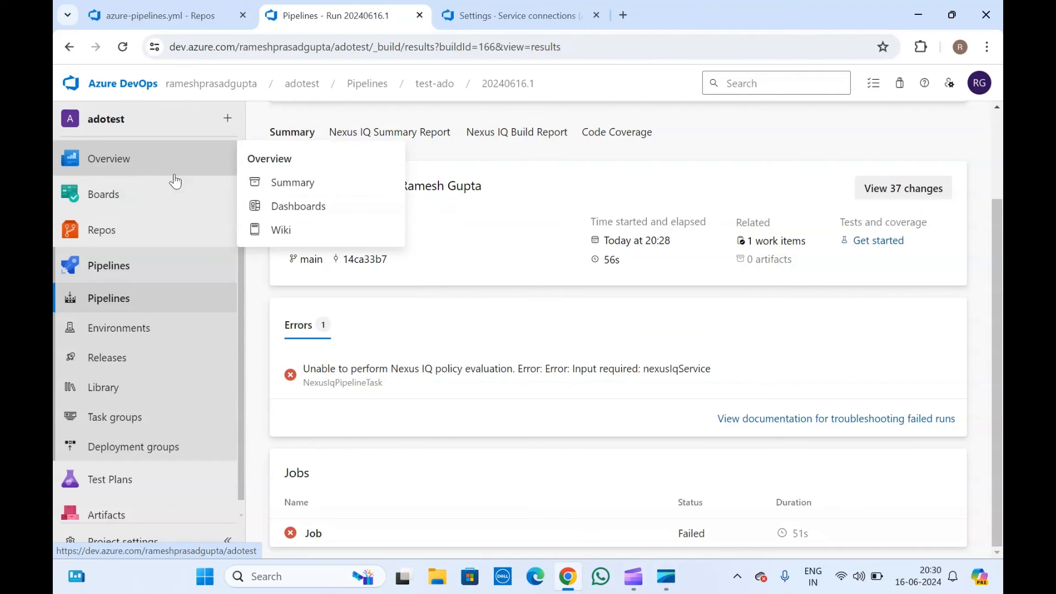
On the sonarqube dashboard, add the Latest Nexus IQ Policy Evaluation widget found by searching 'nexus'.
{"action": "left_click", "coordinate": [311, 211]}
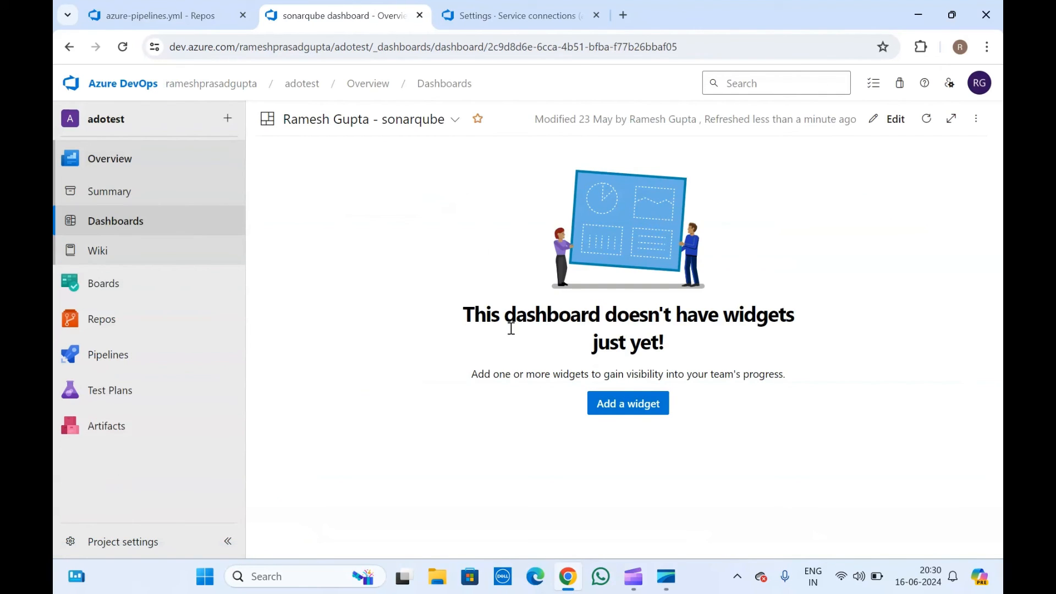
{"action": "left_click", "coordinate": [631, 403]}
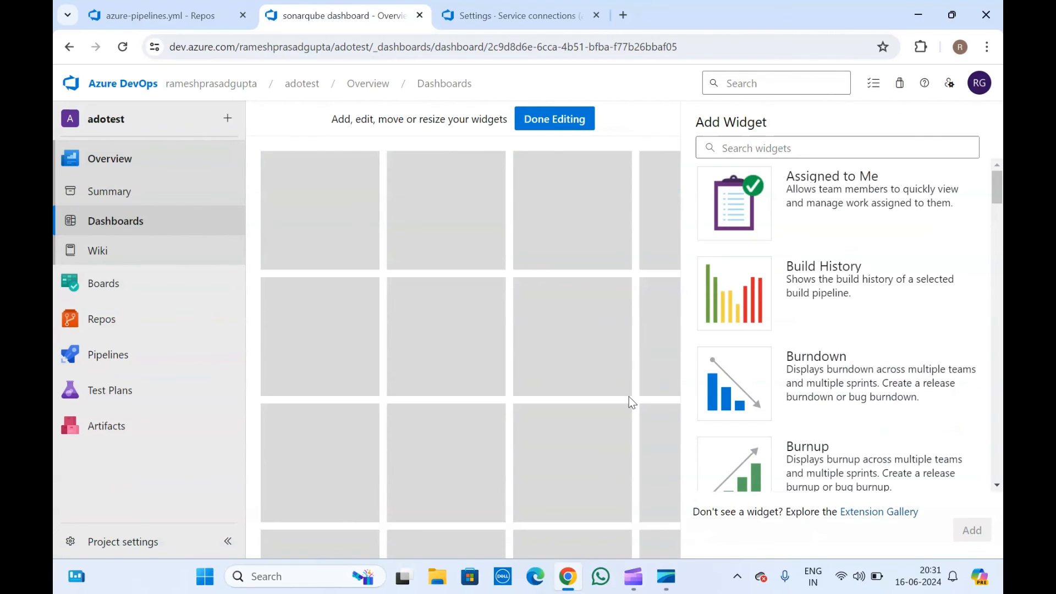
{"action": "left_click", "coordinate": [772, 150]}
{"action": "type", "text": "nexus"}
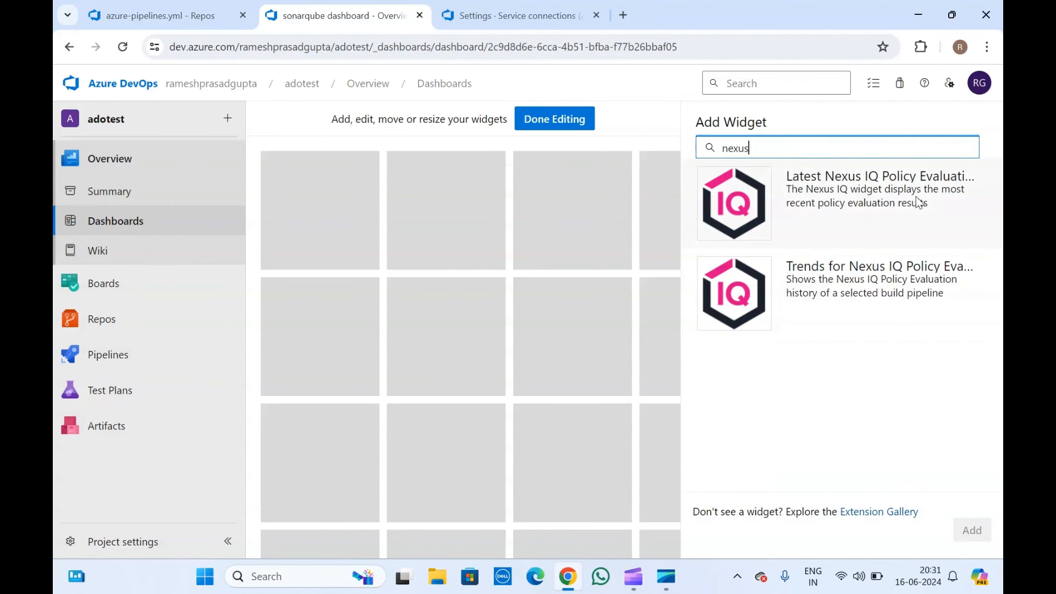
{"action": "left_click", "coordinate": [873, 183]}
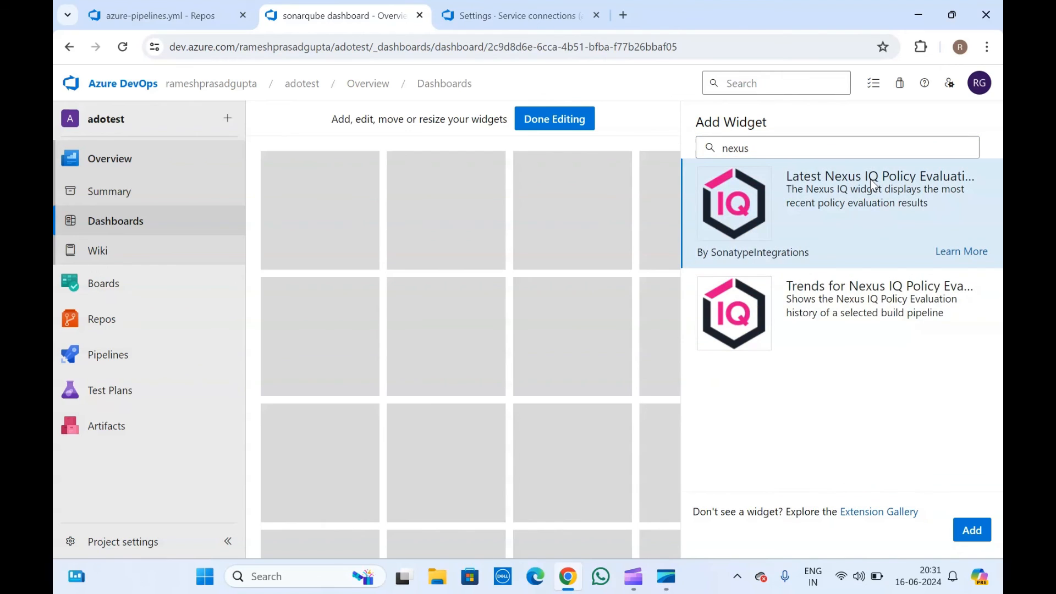
{"action": "left_click", "coordinate": [971, 529]}
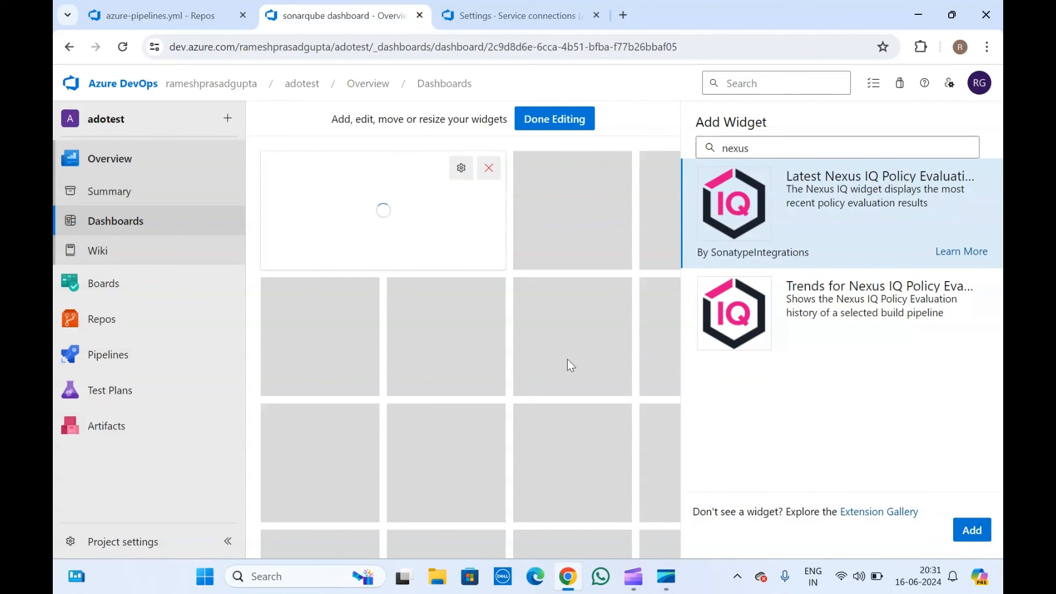
Add the Trends for Nexus IQ Policy Evaluation widget and finish editing the dashboard.
{"action": "left_click", "coordinate": [896, 306]}
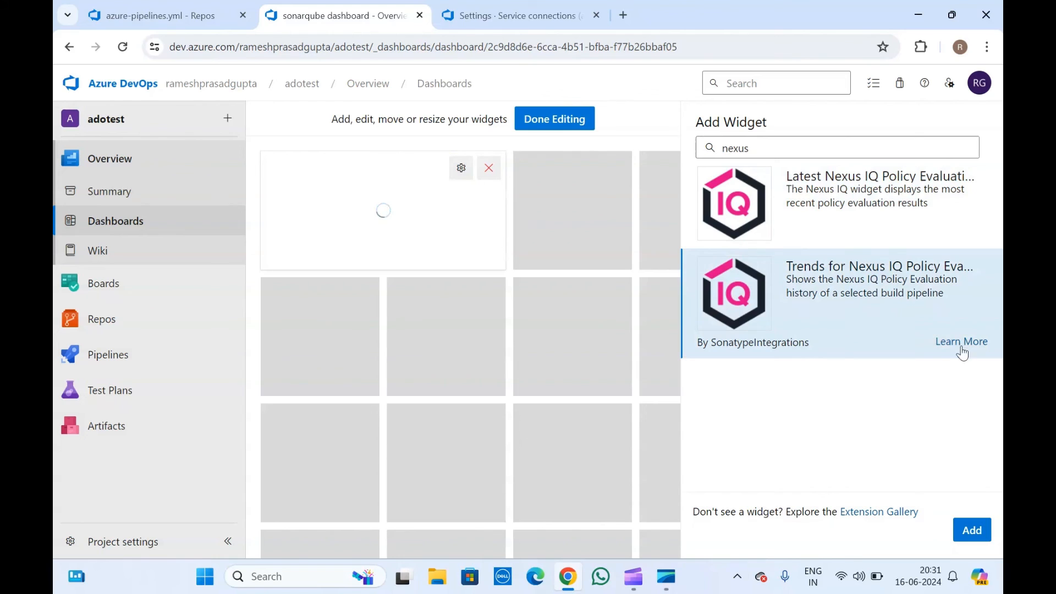
{"action": "left_click", "coordinate": [971, 529]}
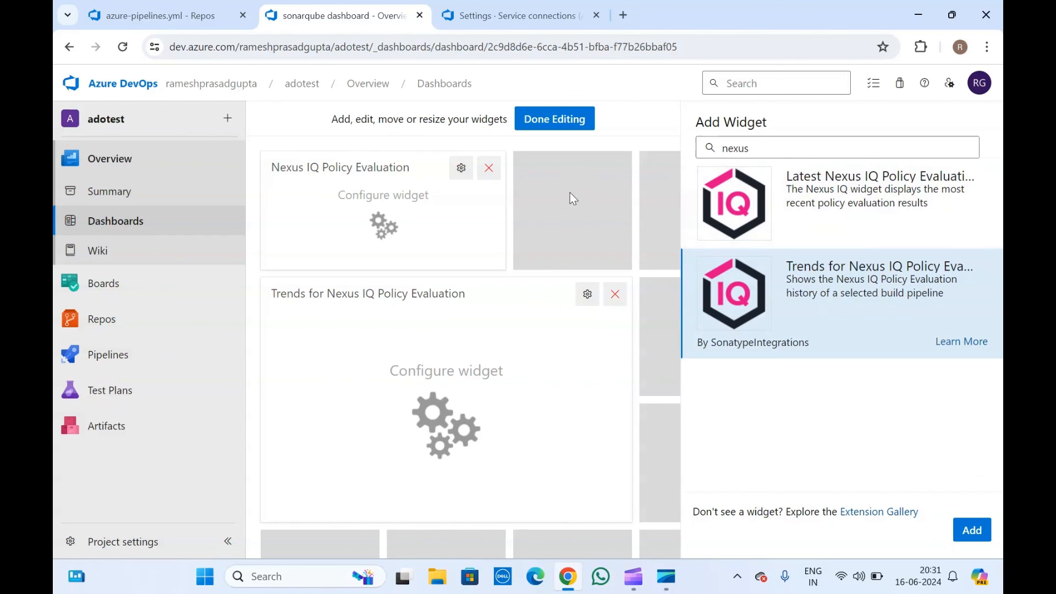
{"action": "left_click", "coordinate": [562, 126]}
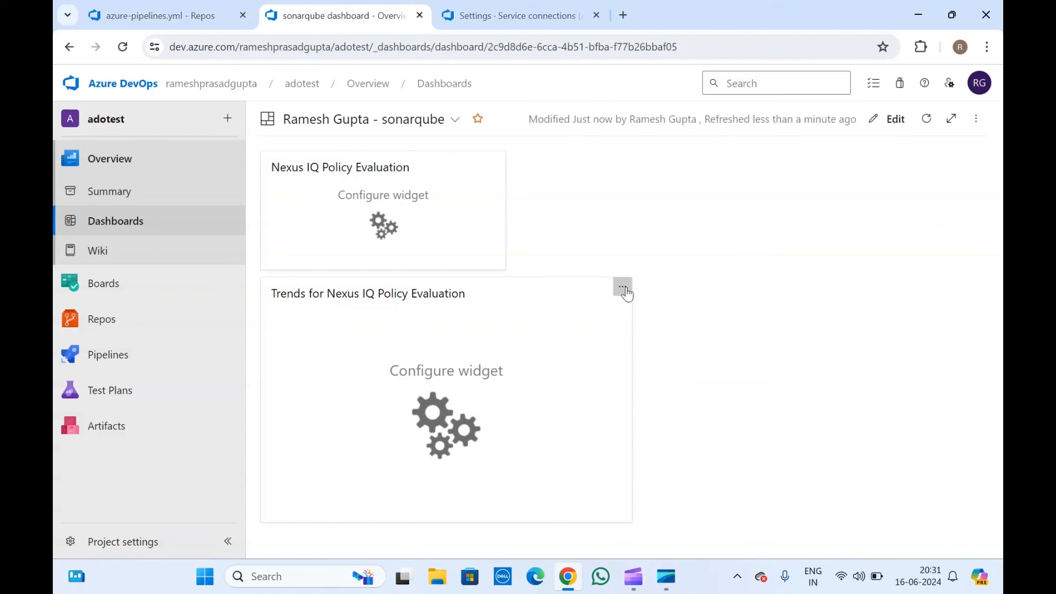
Point the Nexus IQ policy evaluation widget at the test-ado pipeline and save it.
{"action": "left_click", "coordinate": [623, 287]}
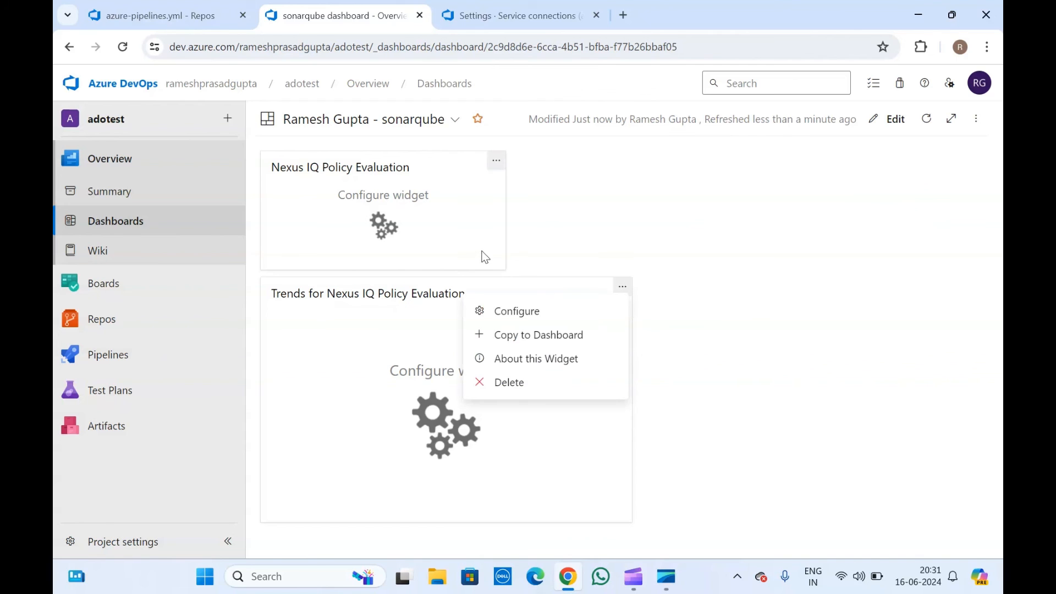
{"action": "left_click", "coordinate": [497, 160]}
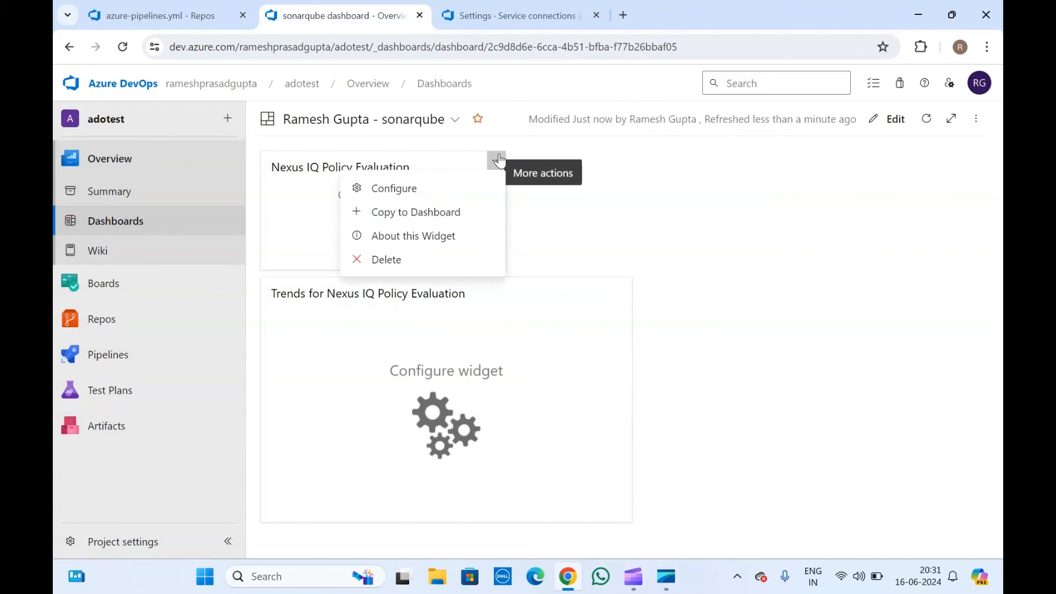
{"action": "left_click", "coordinate": [433, 183]}
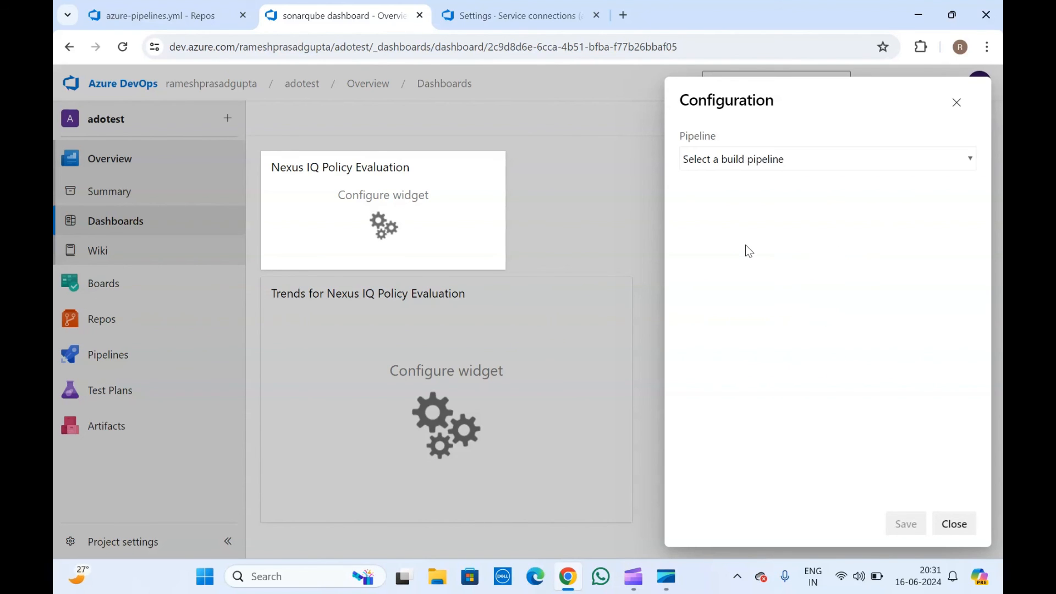
{"action": "left_click", "coordinate": [756, 155]}
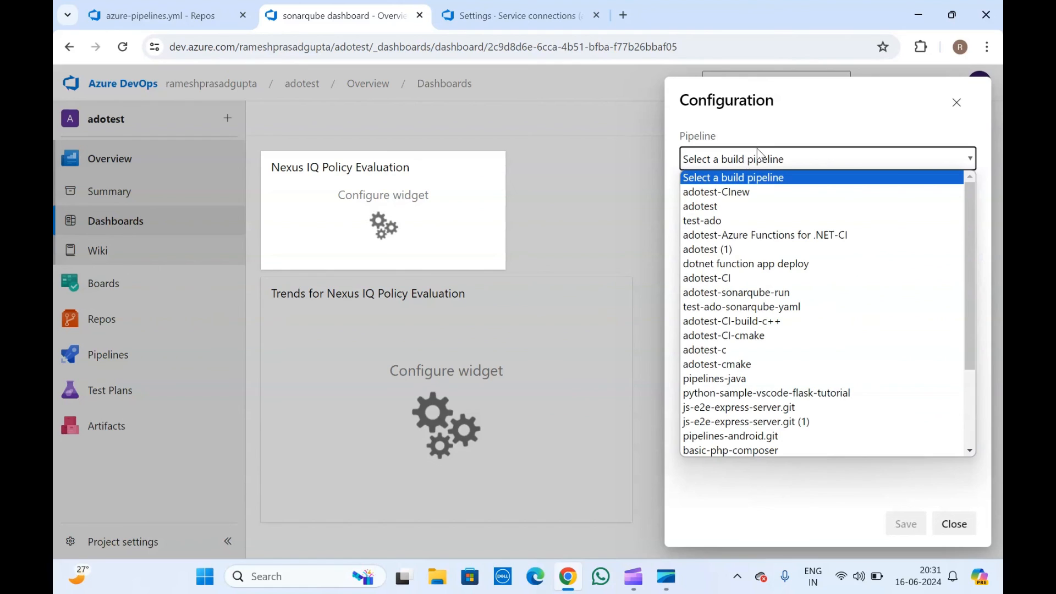
{"action": "key", "text": "Down"}
{"action": "key", "text": "Down"}
{"action": "key", "text": "Down"}
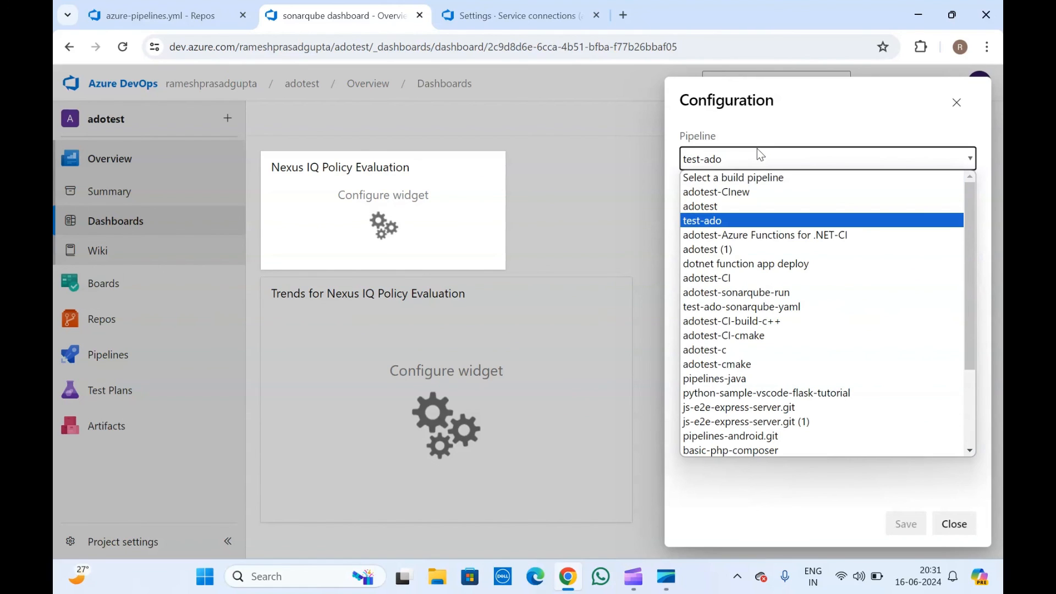
{"action": "left_click", "coordinate": [727, 222]}
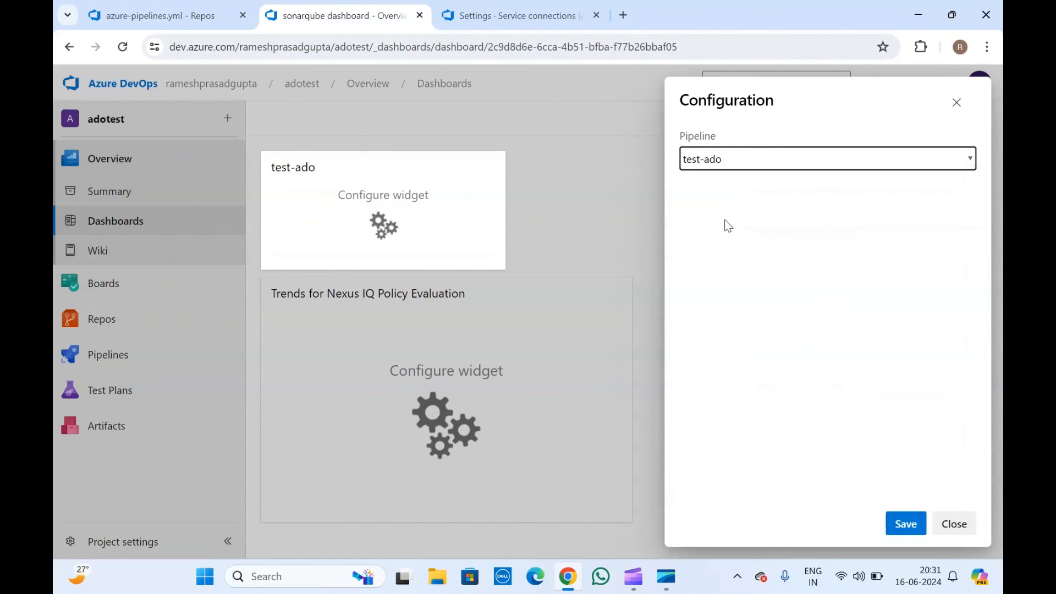
{"action": "left_click", "coordinate": [909, 525]}
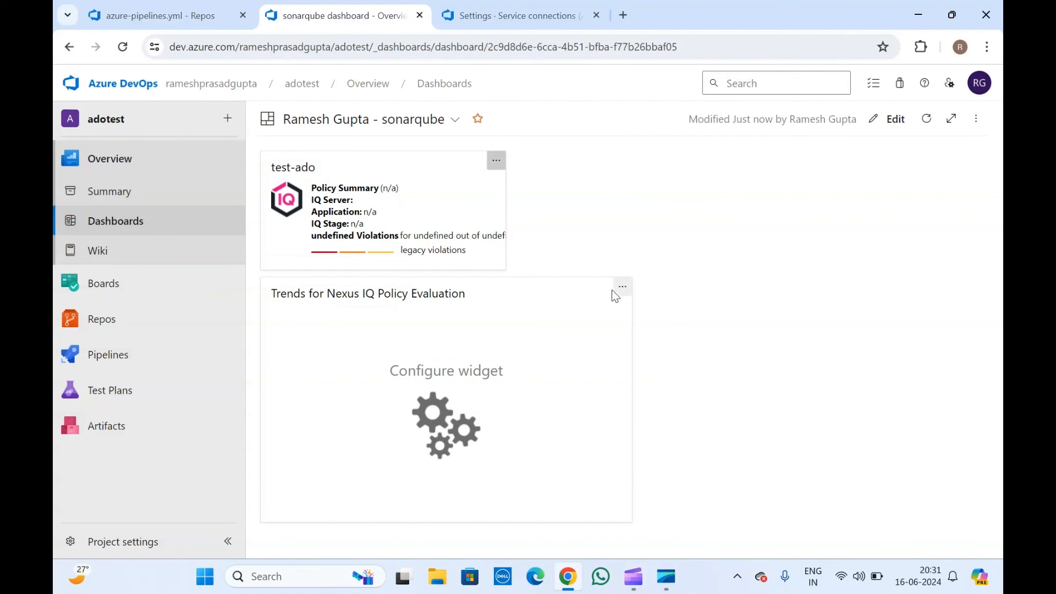
Set the Nexus IQ trends widget's pipeline to test-ado and save its settings.
{"action": "left_click", "coordinate": [618, 287]}
{"action": "left_click", "coordinate": [550, 314]}
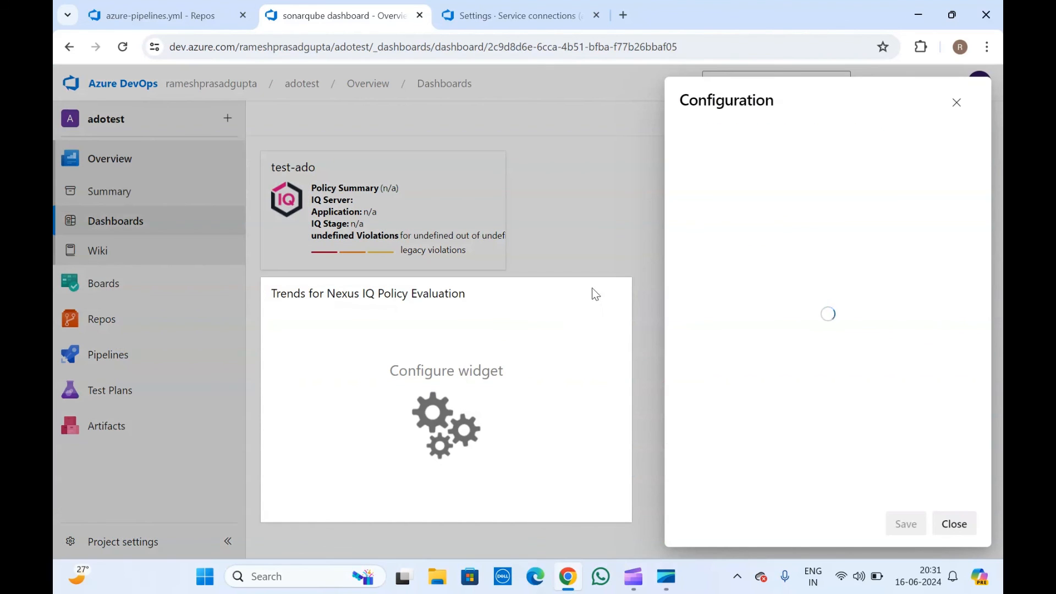
{"action": "left_click", "coordinate": [771, 159]}
{"action": "key", "text": "t"}
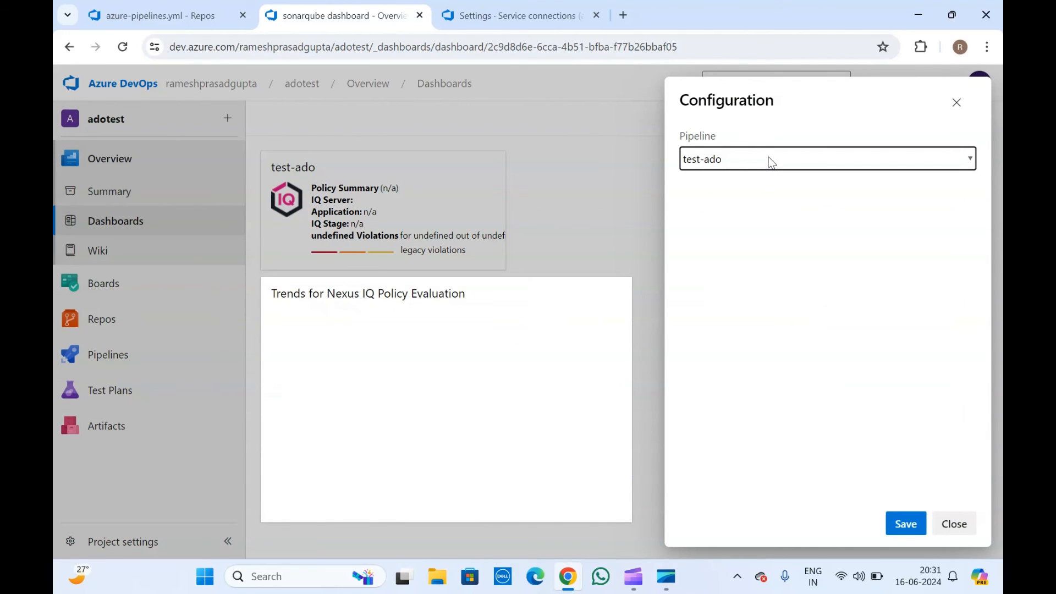
{"action": "left_click", "coordinate": [906, 526]}
{"action": "left_click", "coordinate": [906, 527]}
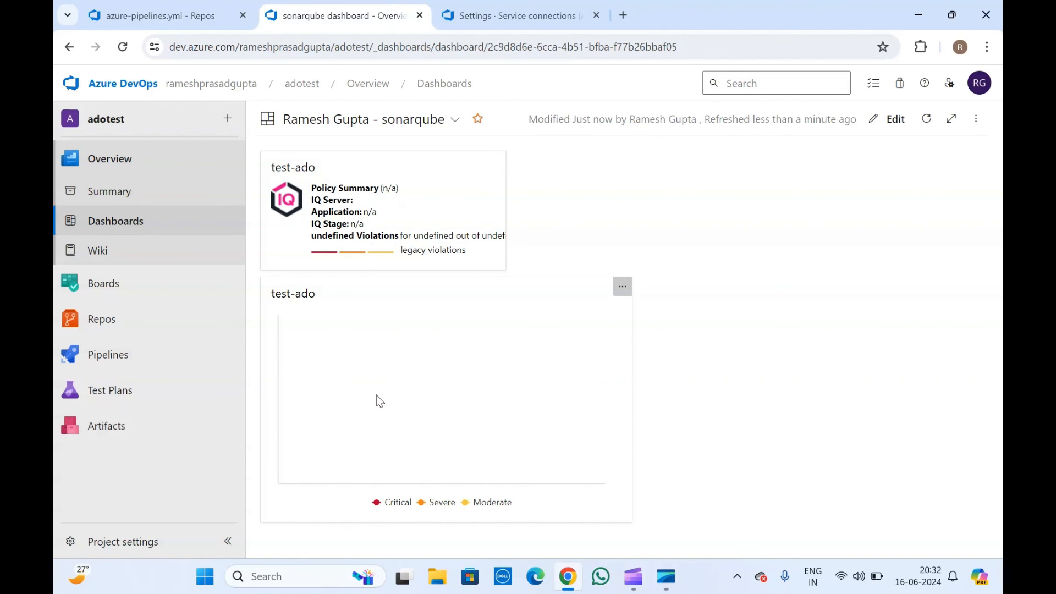
{"action": "left_click", "coordinate": [526, 7]}
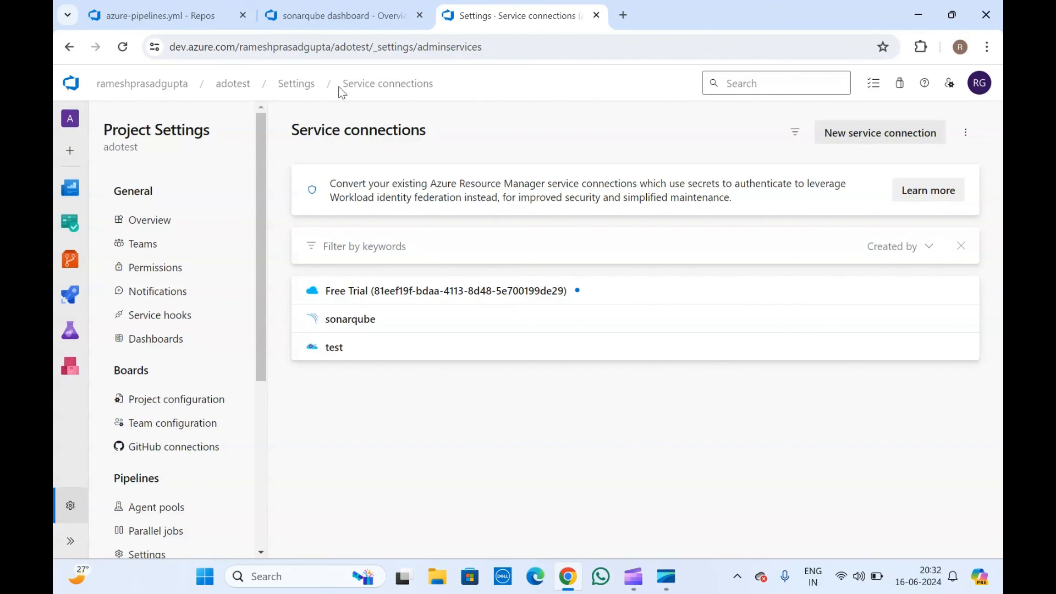
{"action": "left_click", "coordinate": [341, 15]}
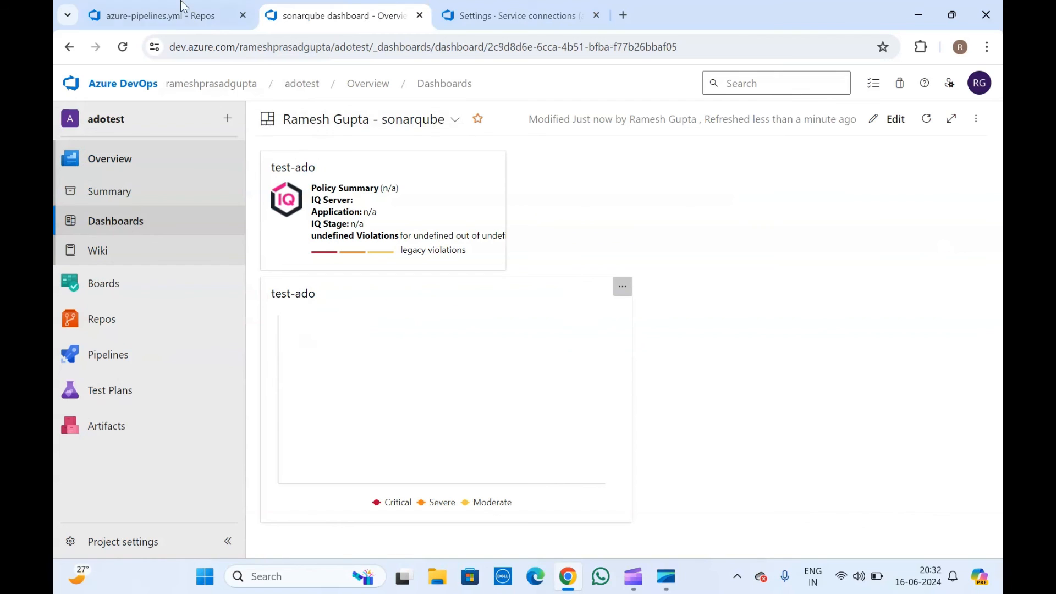
{"action": "left_click", "coordinate": [176, 8]}
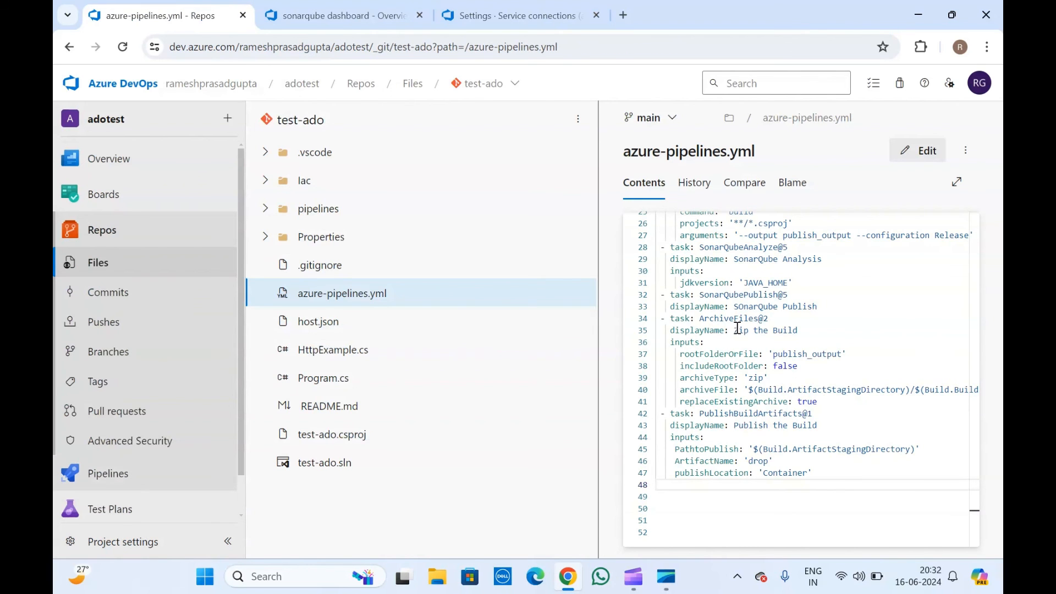
{"action": "scroll", "coordinate": [738, 327], "scroll_direction": "up", "scroll_amount": 5}
{"action": "left_click", "coordinate": [314, 7]}
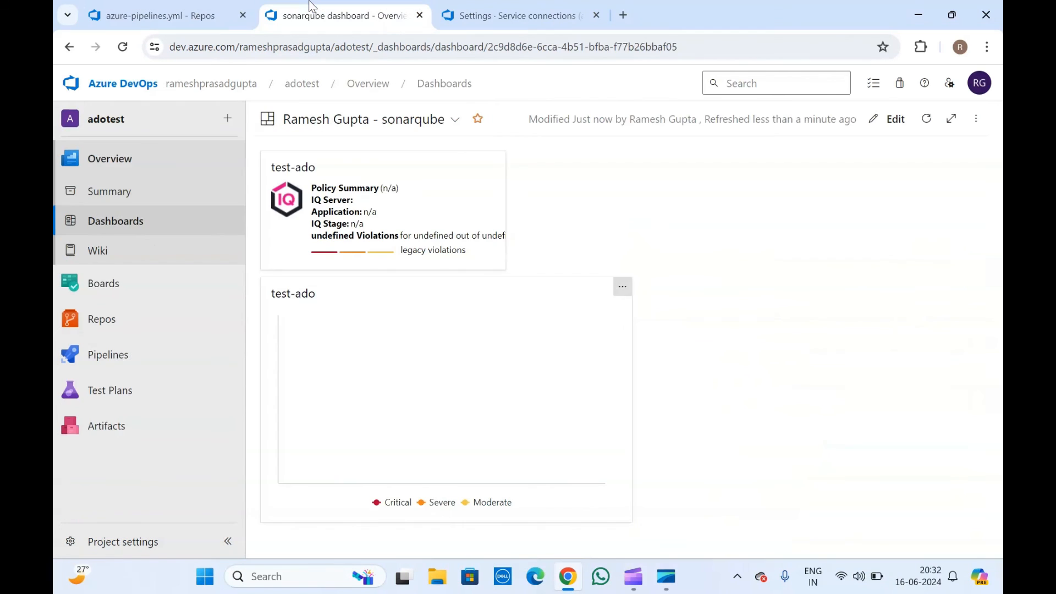